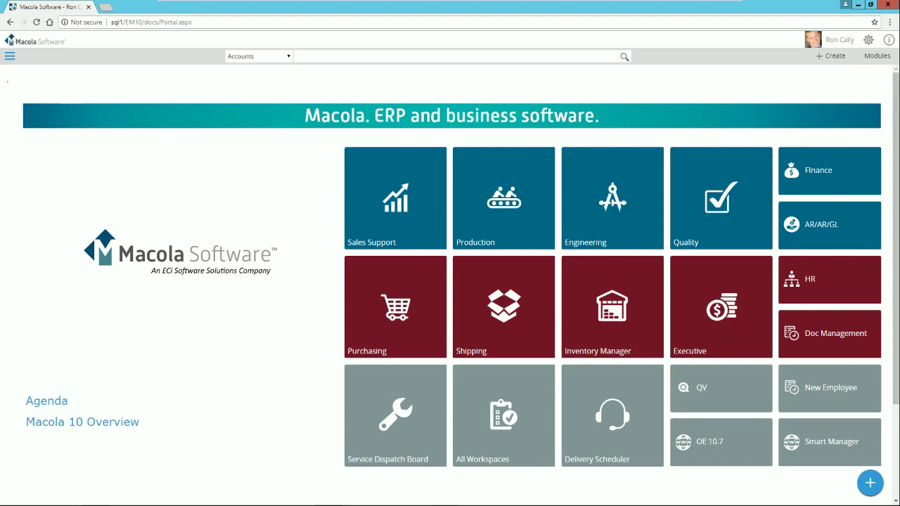
- Look through the sections of the navigation menu and the overview of available modules
left_click(10, 55)
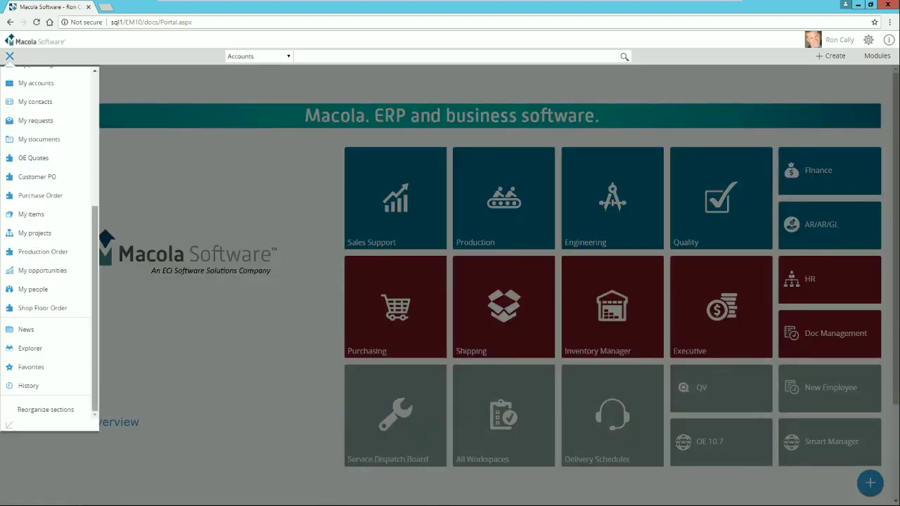
scroll(49, 244, "up", 5)
scroll(49, 162, "down", 1)
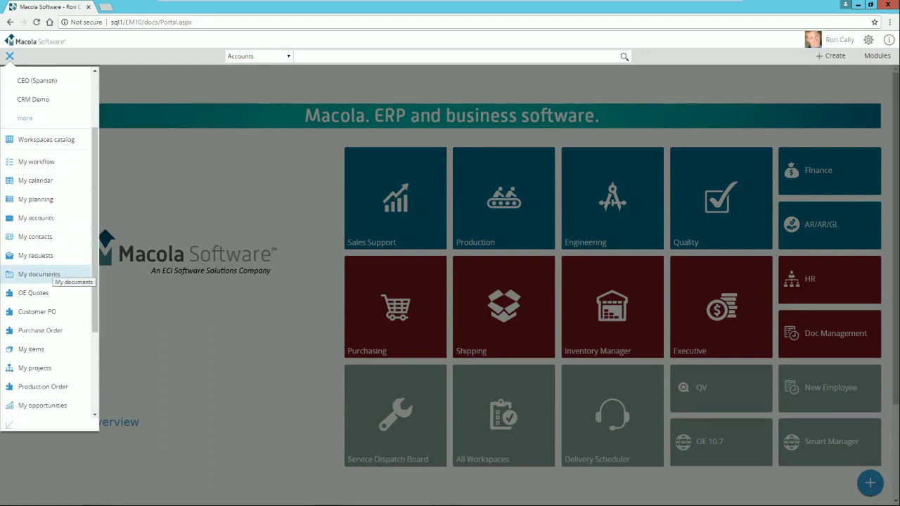
scroll(49, 273, "down", 5)
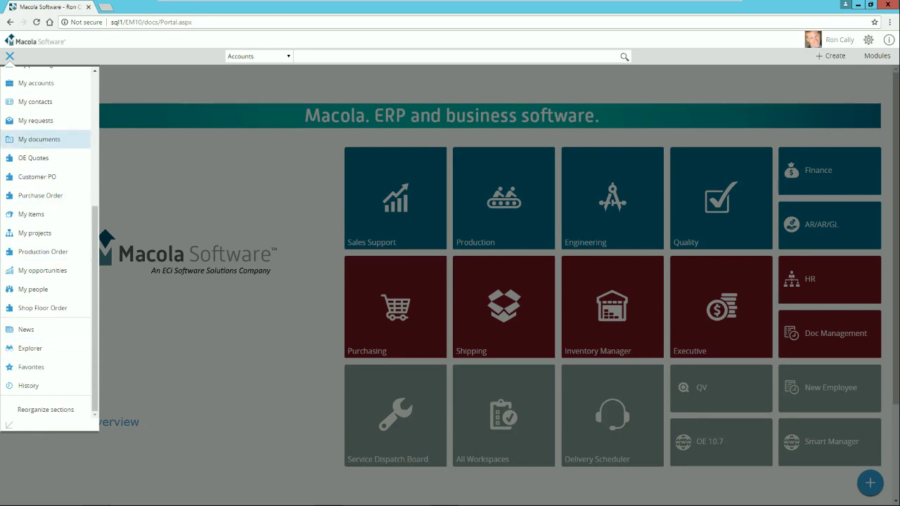
left_click(10, 55)
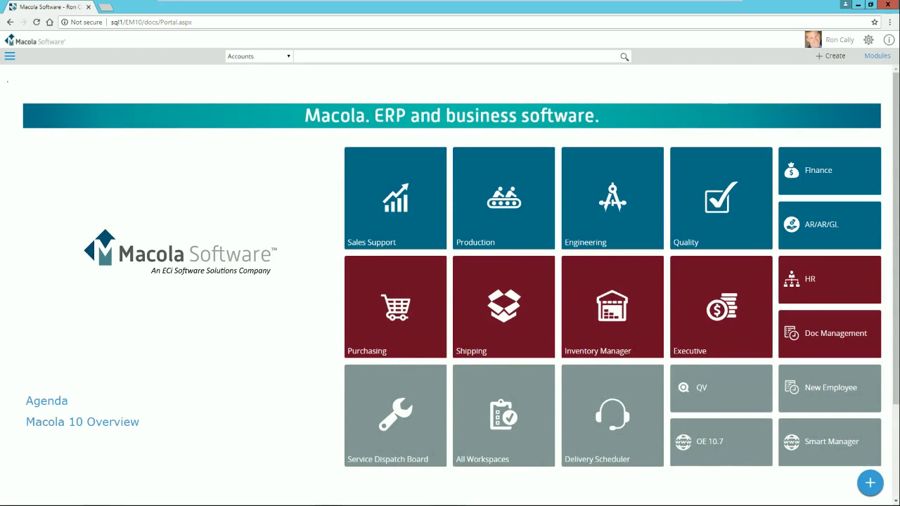
left_click(877, 56)
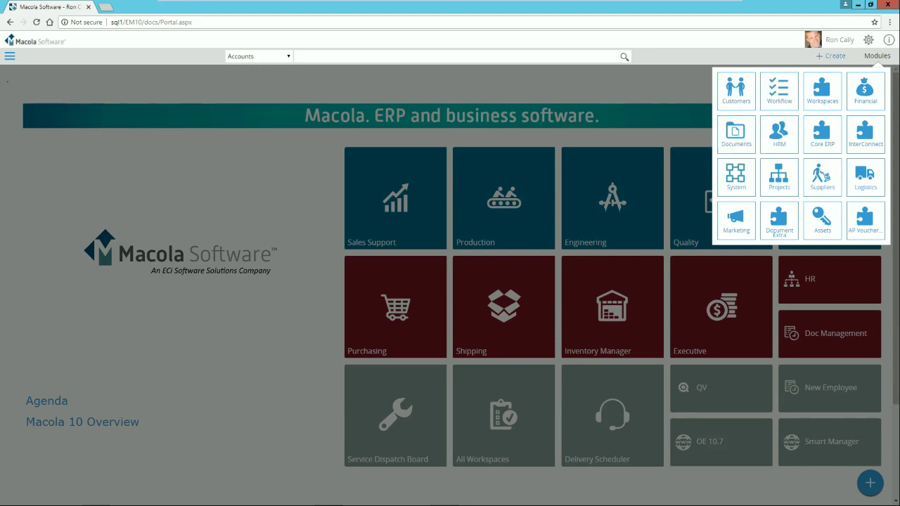
- Open a blank company Customer account form for division 001 - Demo 001, and return to the home page without saving
left_click(832, 56)
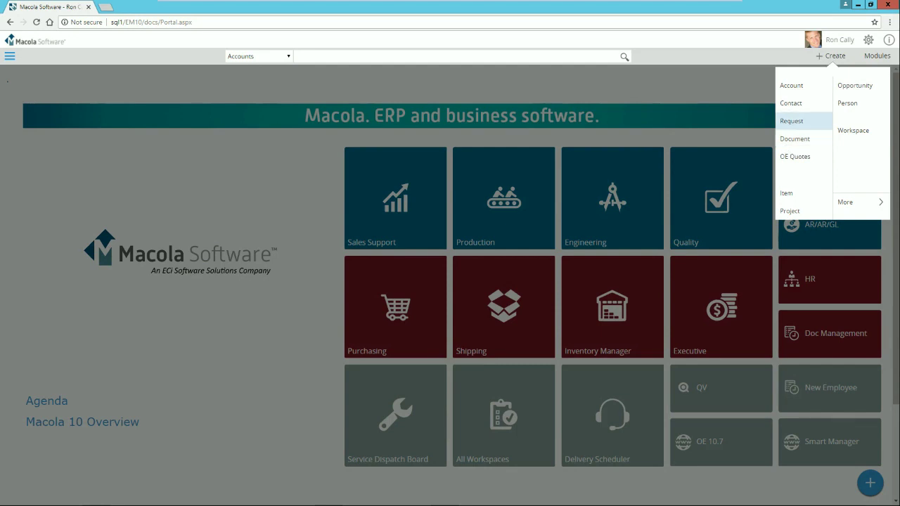
left_click(791, 85)
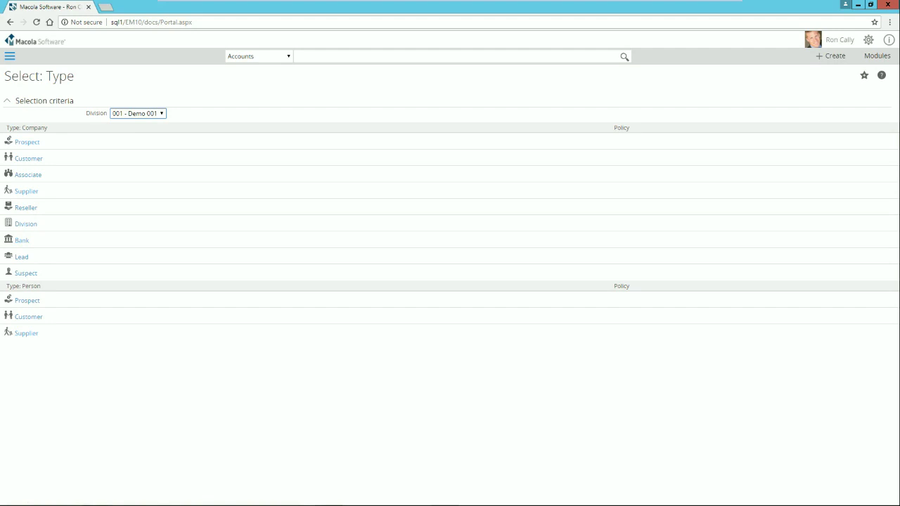
key("alt+Down")
key("Down")
key("Down")
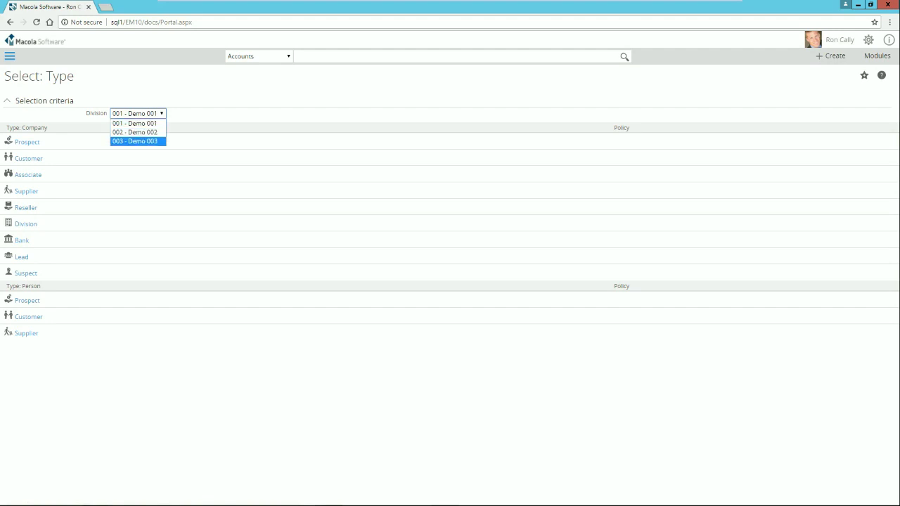
key("Up")
key("Up")
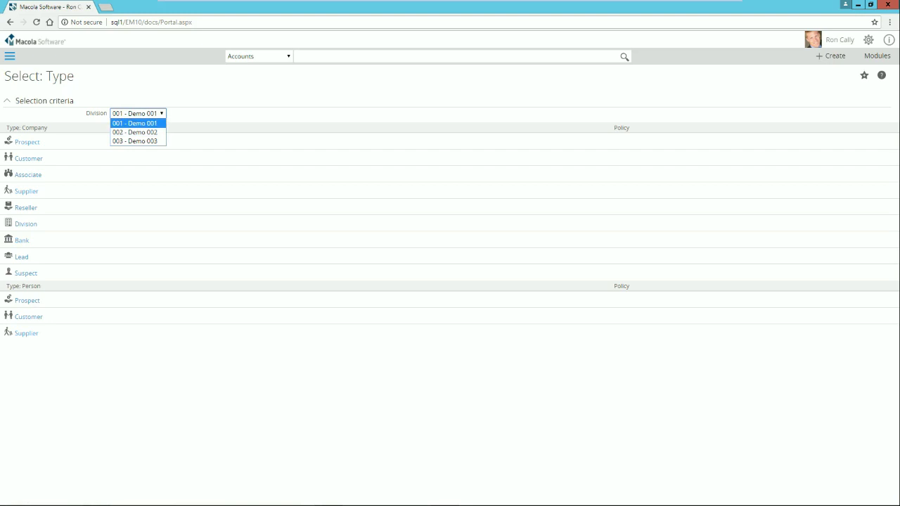
key("Return")
left_click(28, 159)
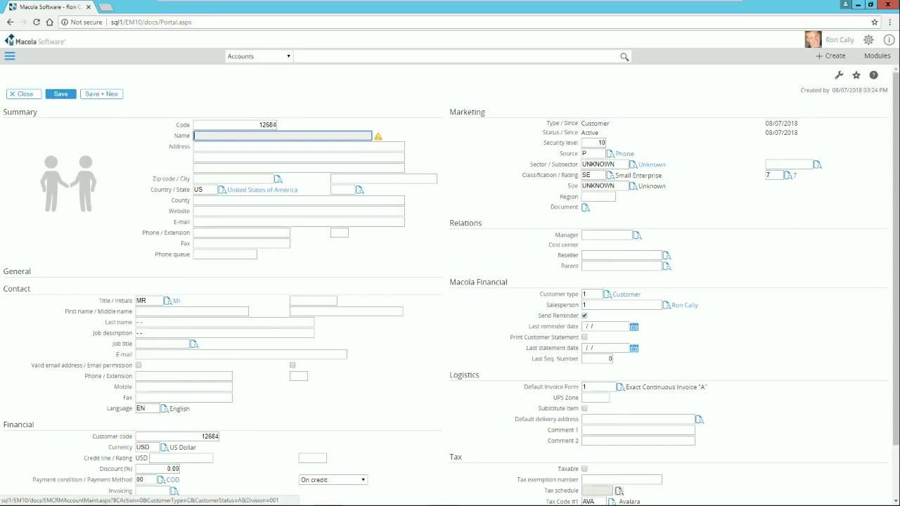
left_click(35, 41)
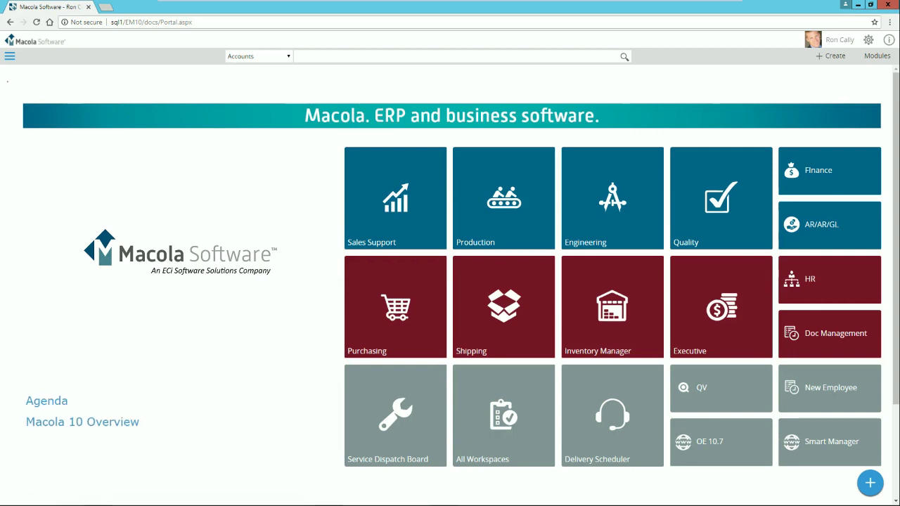
- Search the Accounts category for "bike"
left_click(258, 56)
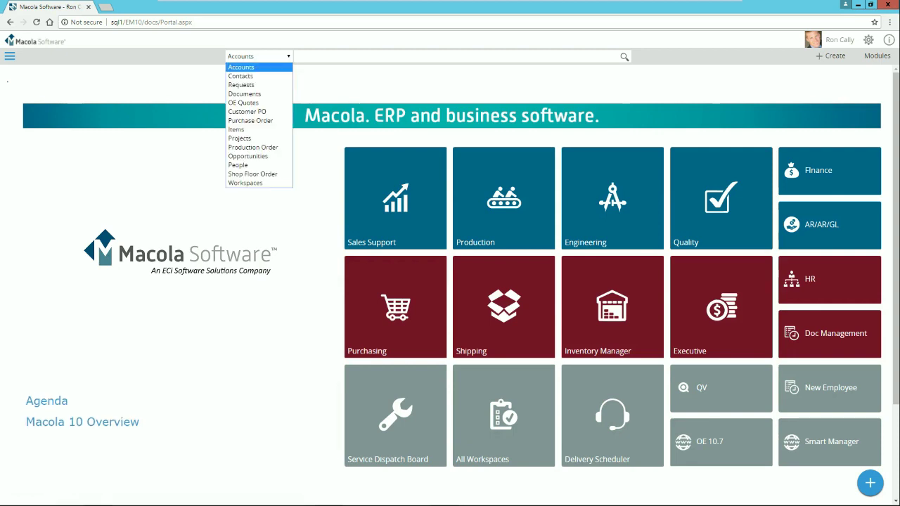
left_click(241, 67)
left_click(445, 56)
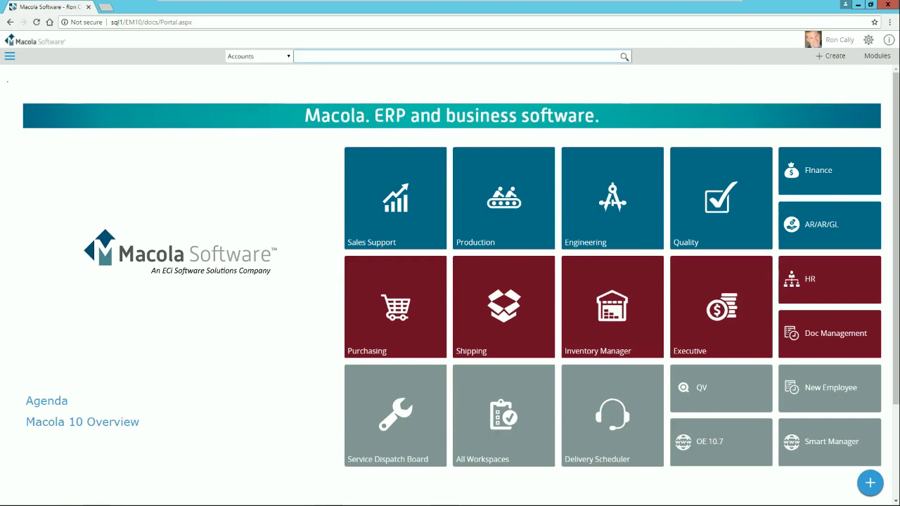
type("bike")
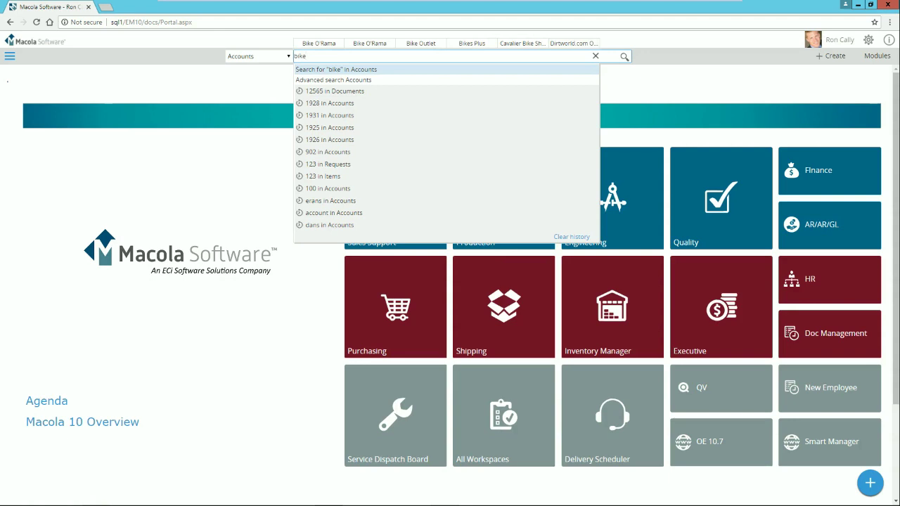
key("Return")
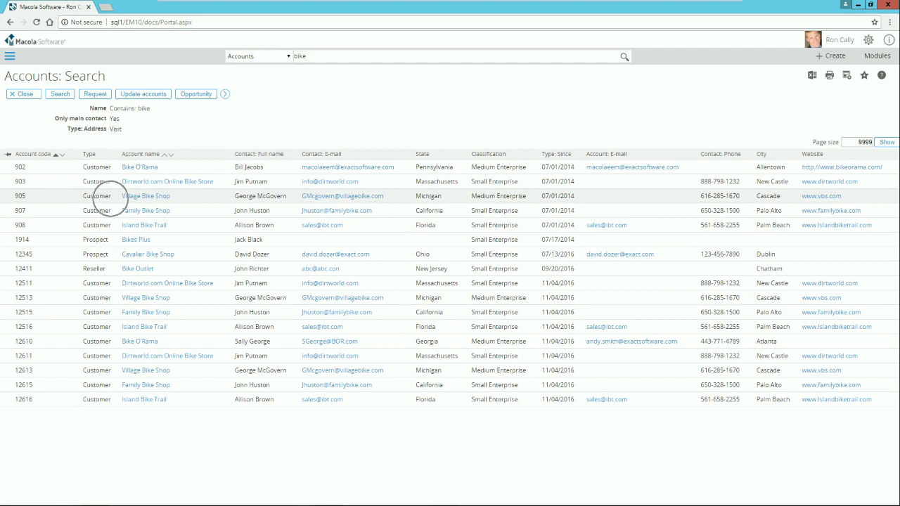
left_click(101, 269)
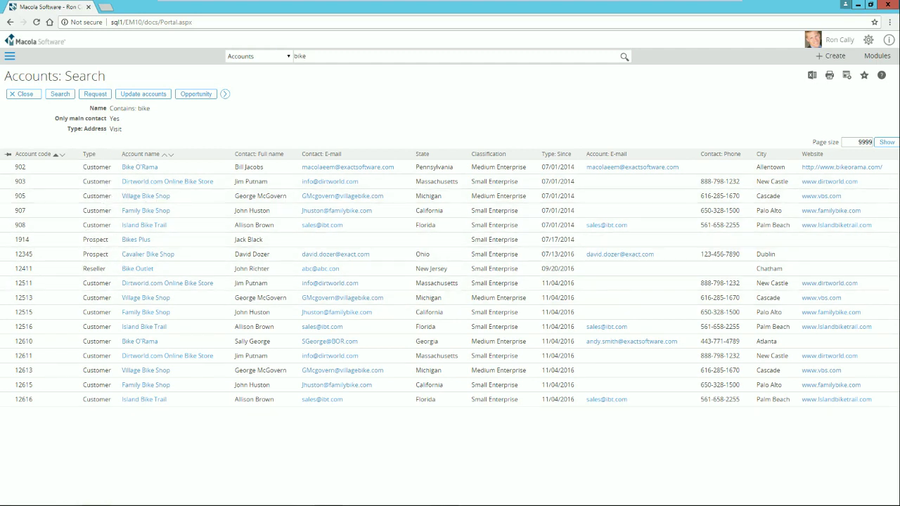
left_click(294, 57)
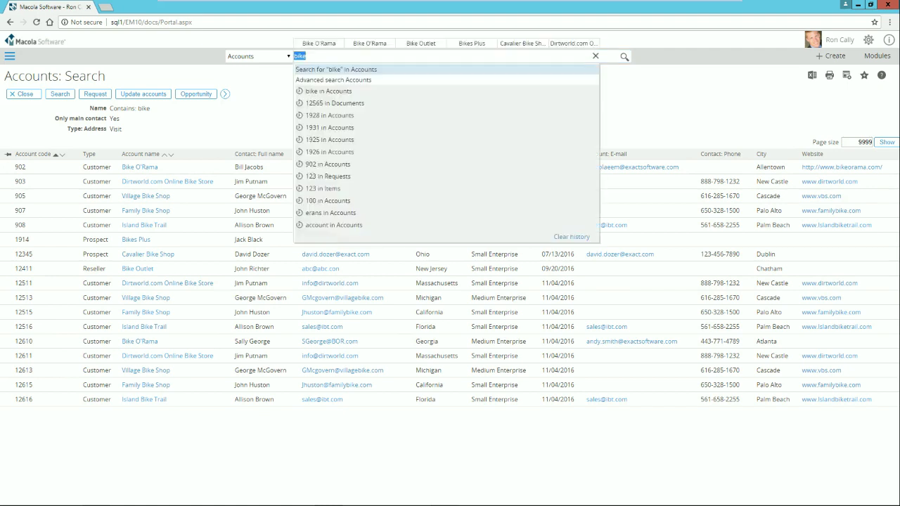
type("902")
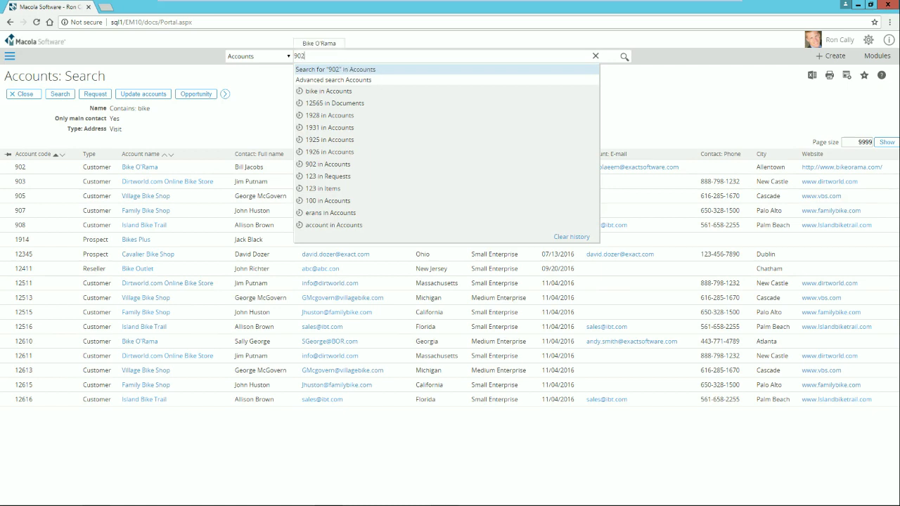
key("Return")
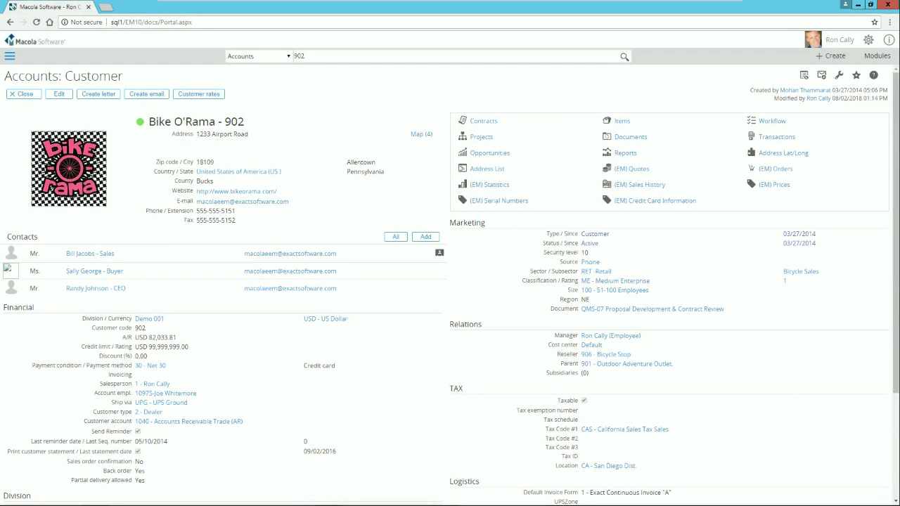
- View the full contact list of Bike O'Rama with the Buyer's contact details, and return to the customer card
left_click(417, 135)
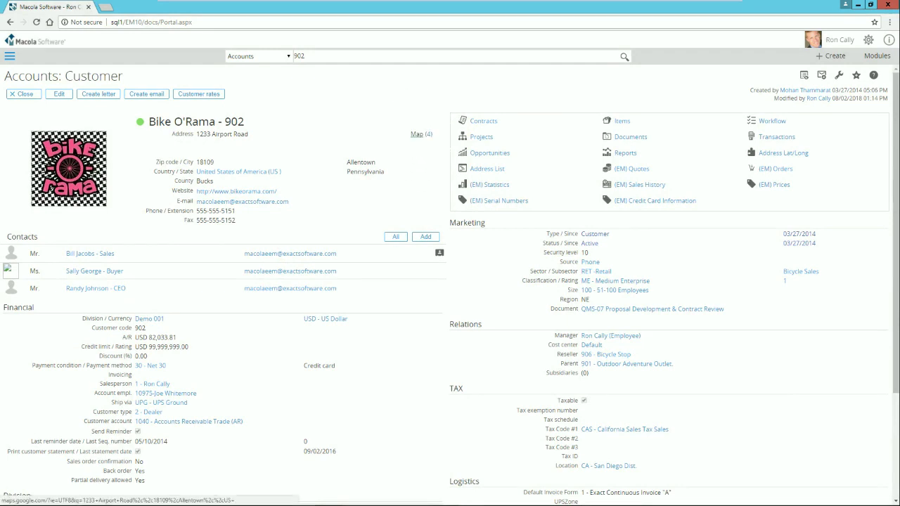
left_click(395, 237)
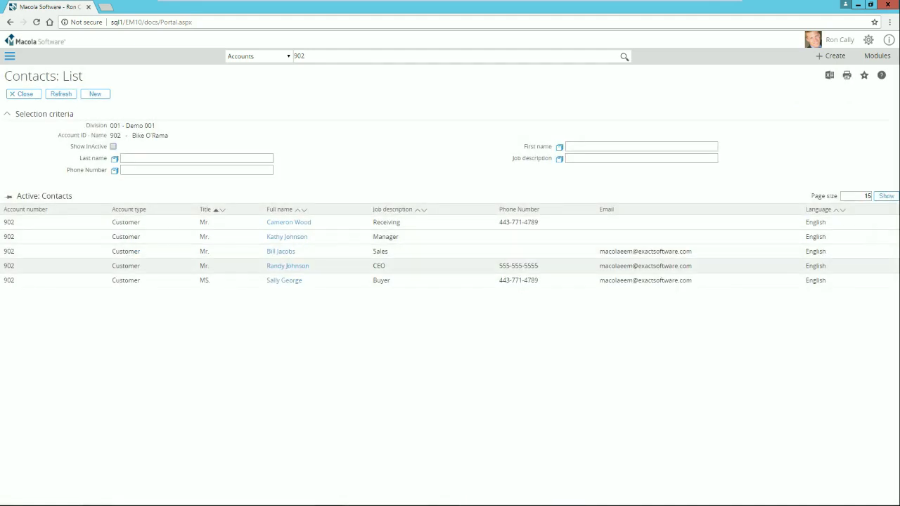
left_click(284, 280)
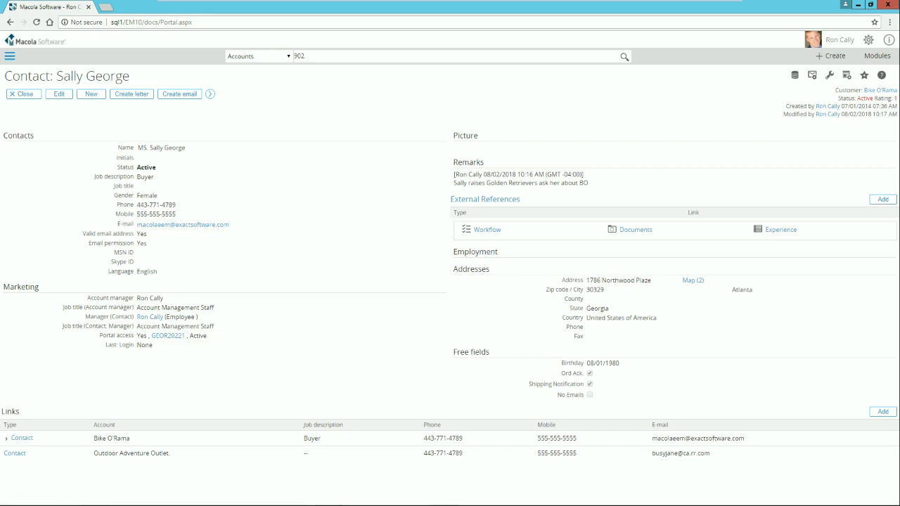
left_click(21, 93)
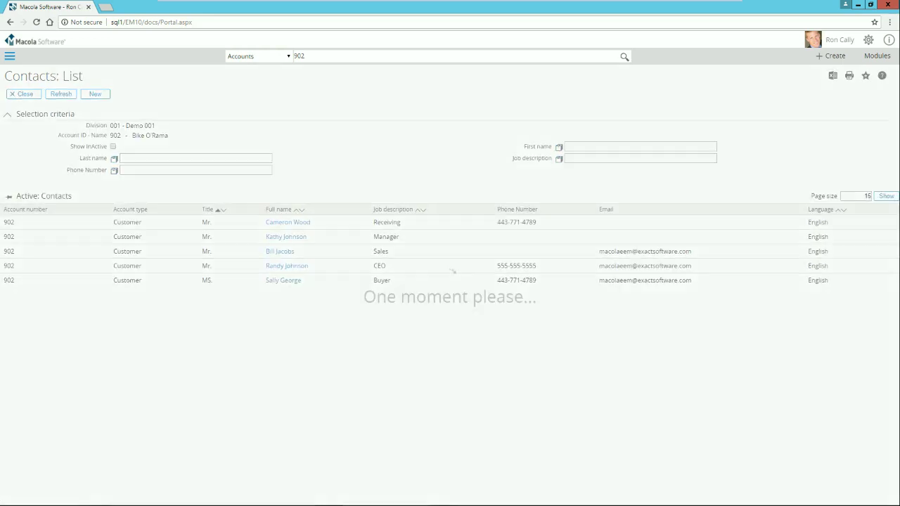
left_click(21, 94)
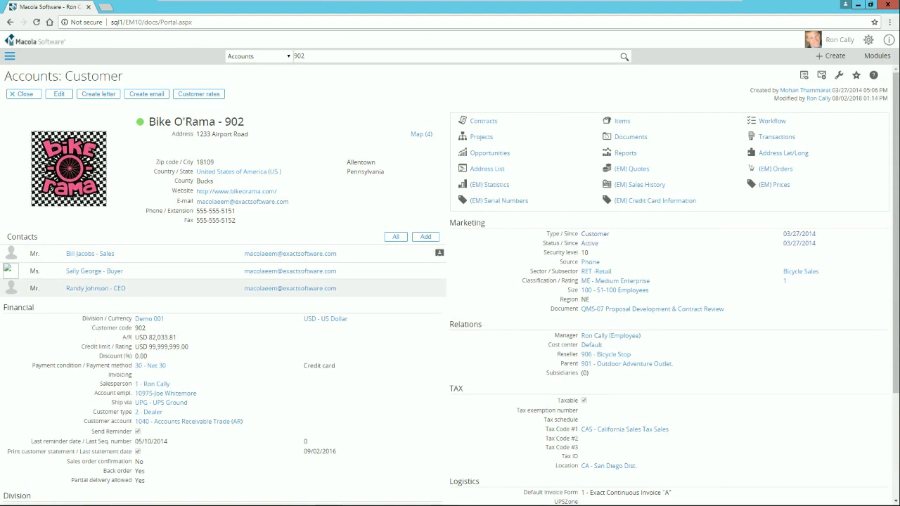
- Examine the Division, Marketing, Relations, Logistics and Remarks sections of the Bike O'Rama customer card
scroll(450, 285, "down", 2)
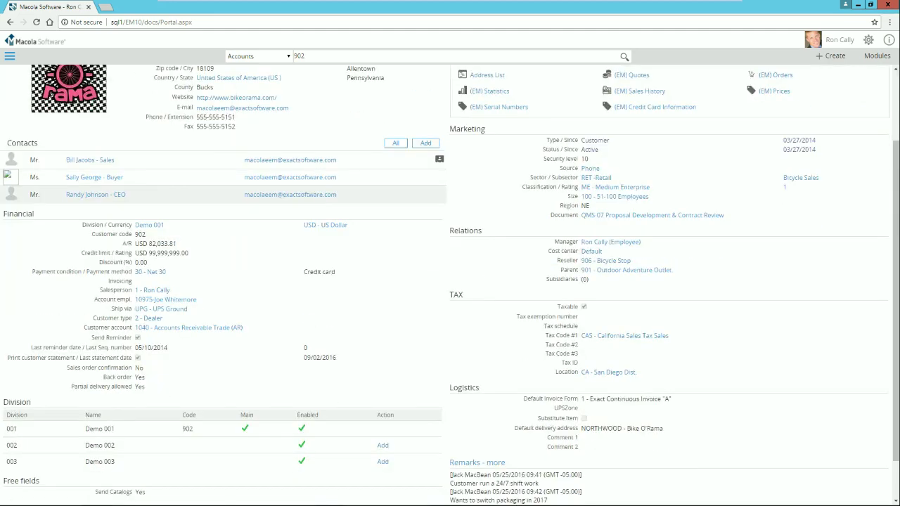
left_click(112, 416)
left_click(121, 398)
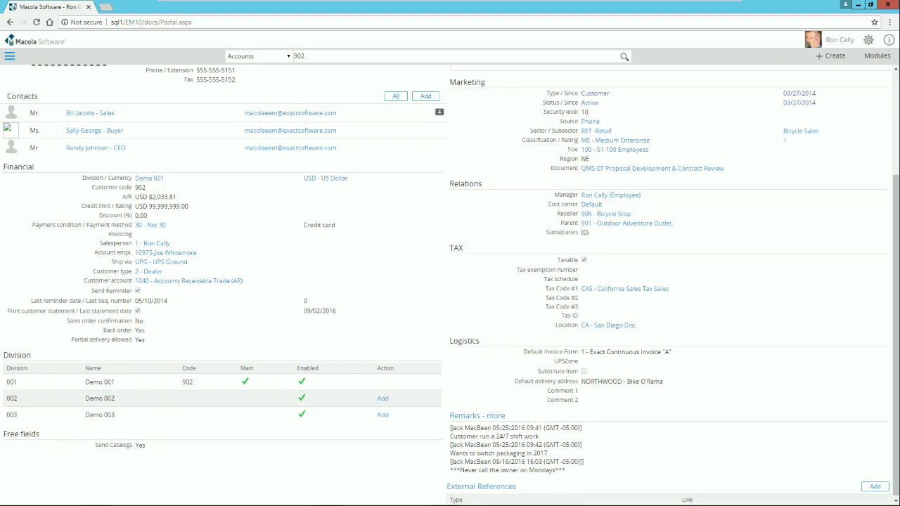
scroll(225, 282, "up", 2)
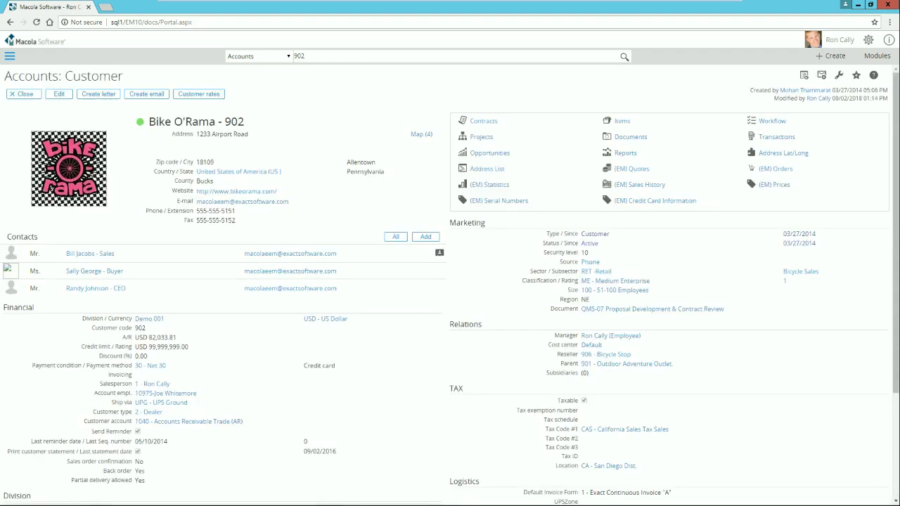
left_click(474, 229)
left_click(668, 268)
left_click(668, 268)
left_click(472, 330)
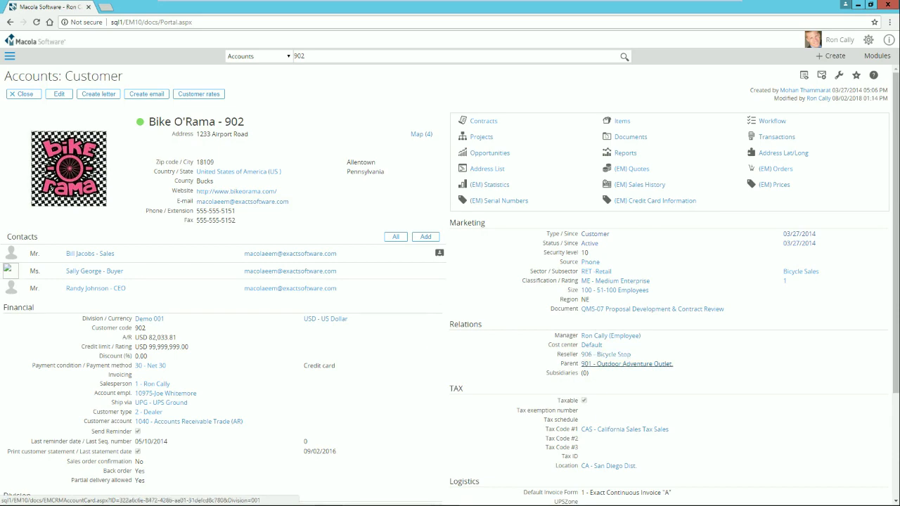
scroll(626, 364, "down", 2)
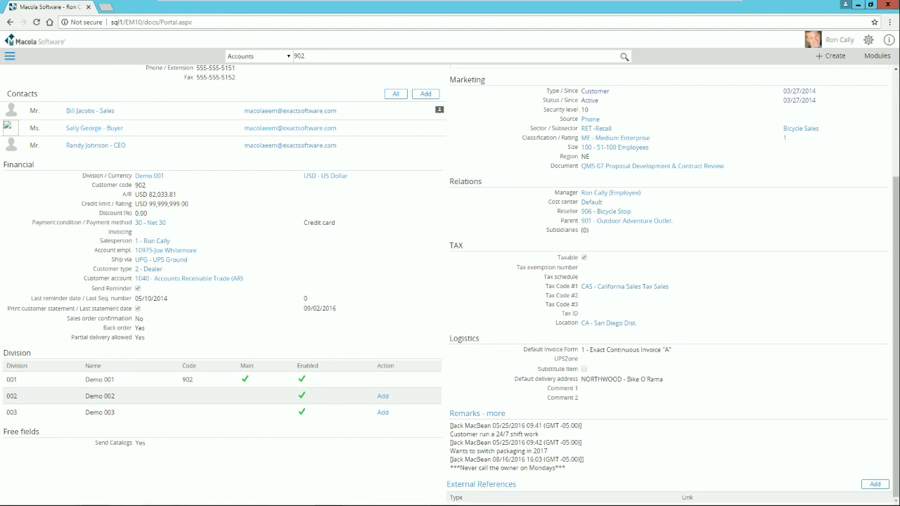
scroll(451, 281, "up", 2)
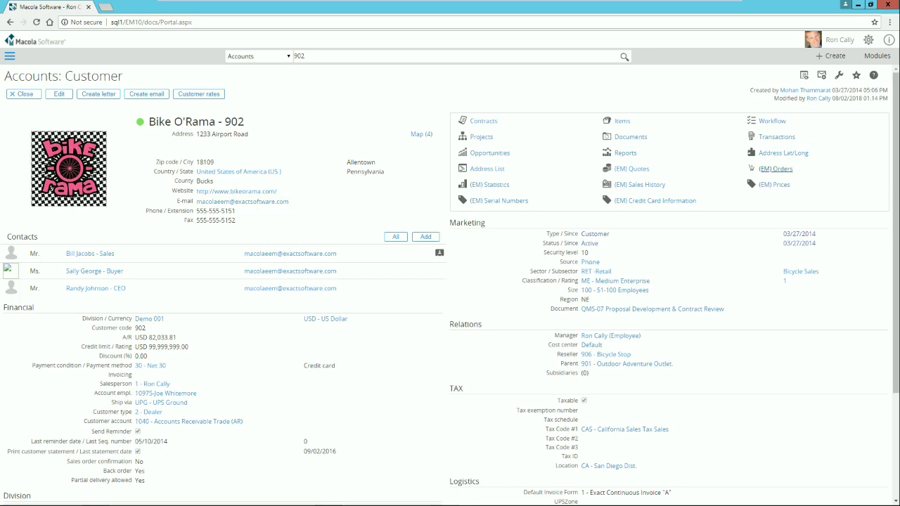
- View Bike O'Rama's sales orders filtered to History only and to Open only, and return to the customer card
left_click(776, 169)
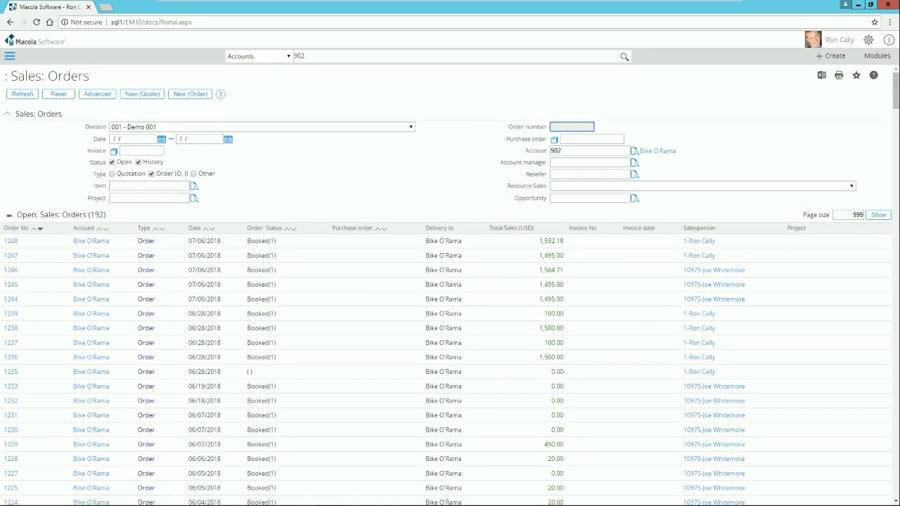
left_click(112, 161)
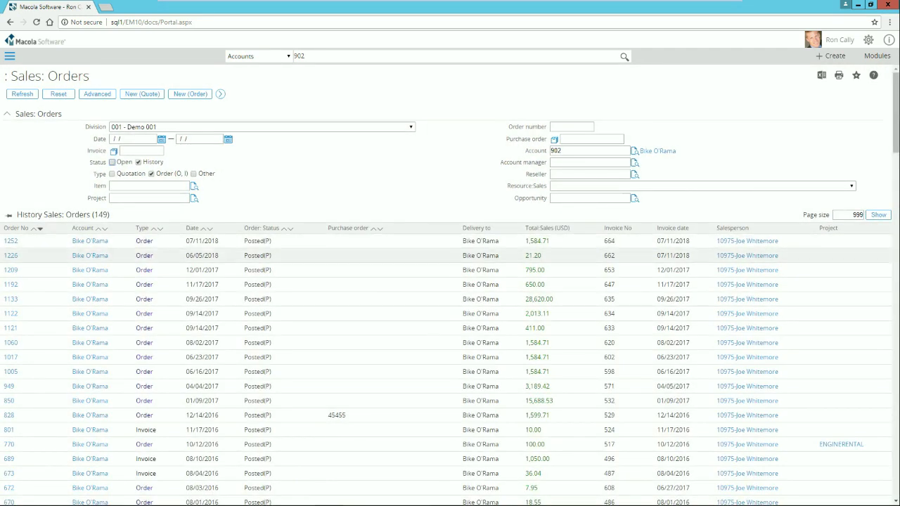
left_click_drag(116, 162, 121, 163)
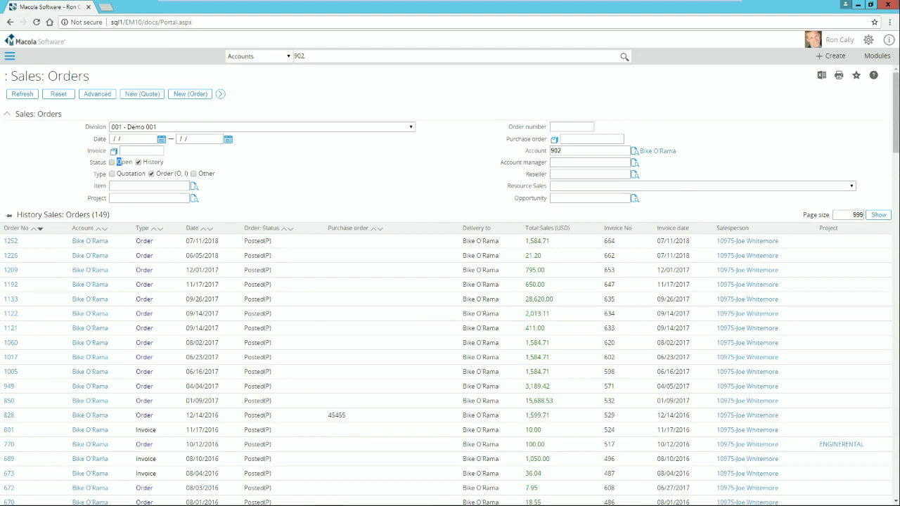
left_click(120, 162)
left_click(116, 161)
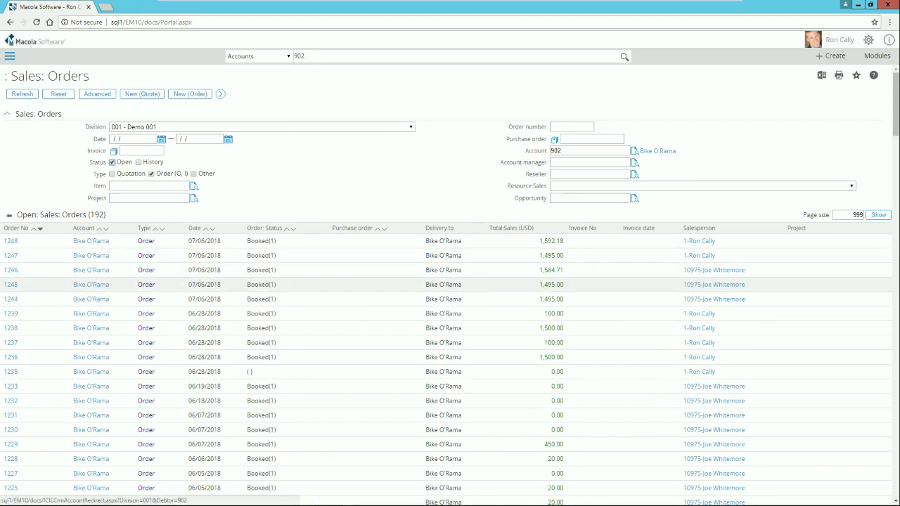
left_click(658, 151)
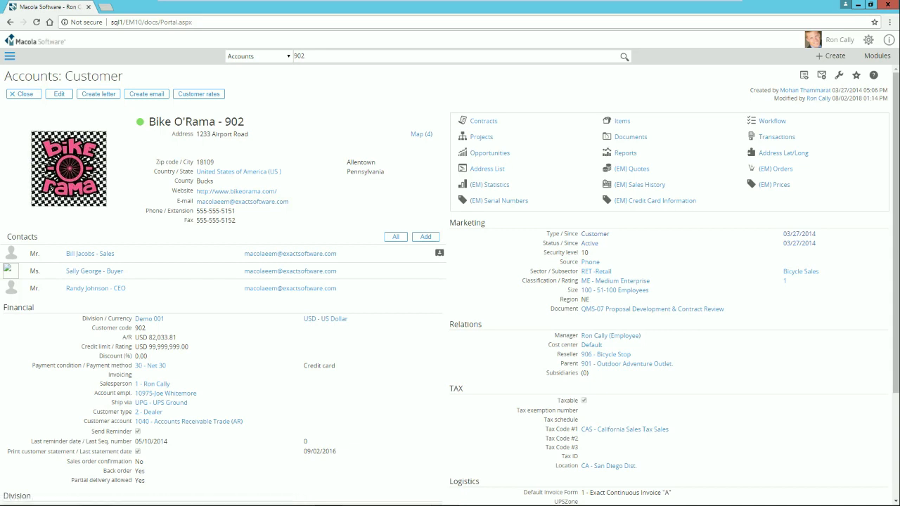
- View Bike O'Rama's documents, open the stair drawing attached to "Design Drawings for OPP101", and return to the document list
left_click(630, 137)
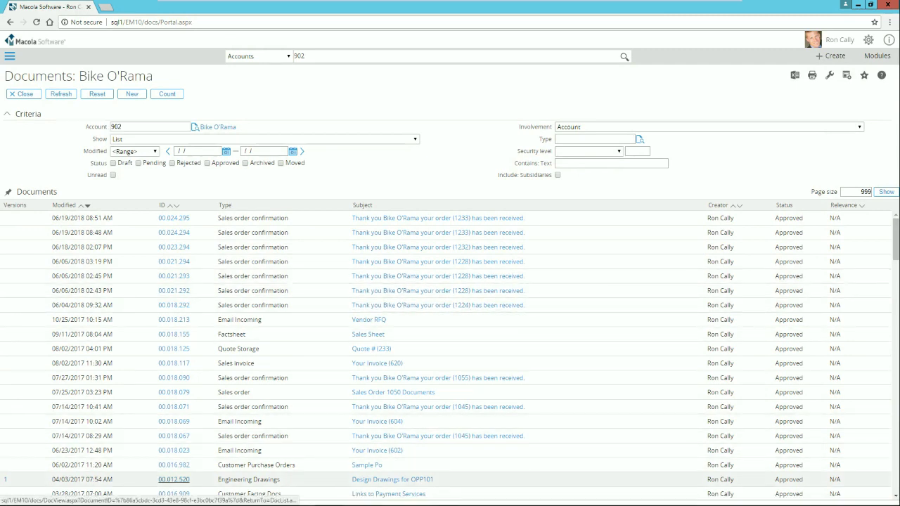
left_click(174, 480)
left_click(319, 244)
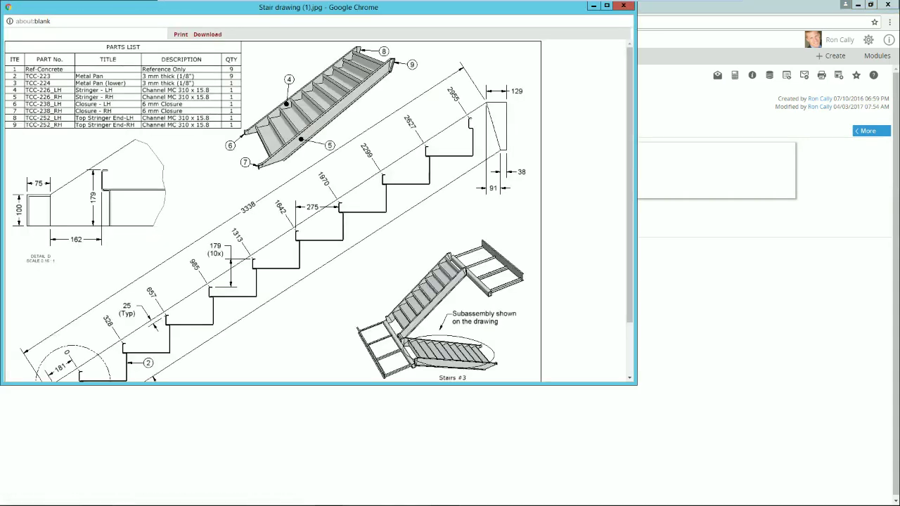
left_click(624, 6)
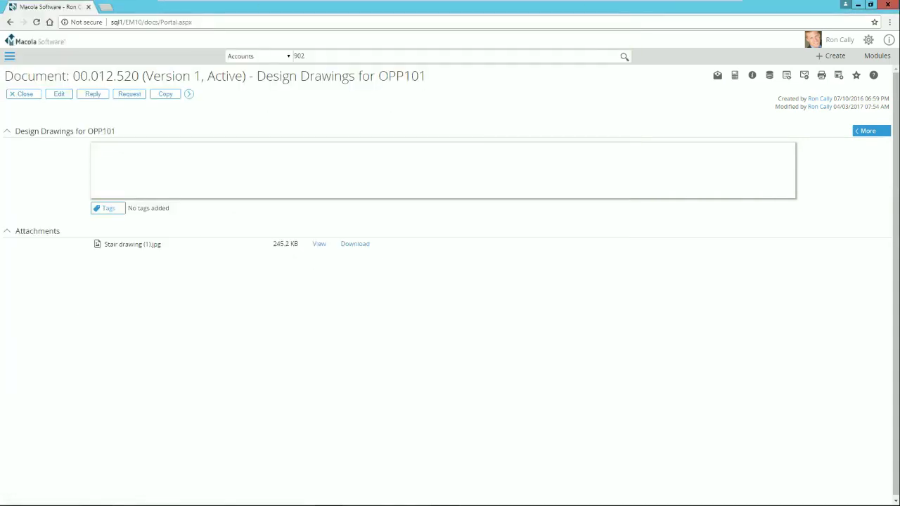
left_click(10, 22)
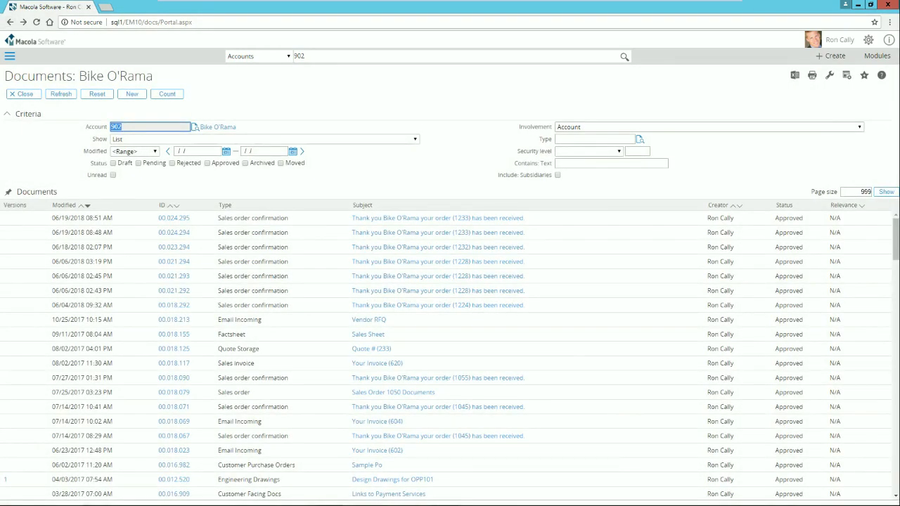
- View the workflow requests linked to Bike O'Rama from its customer card, and return to the home page
left_click(217, 126)
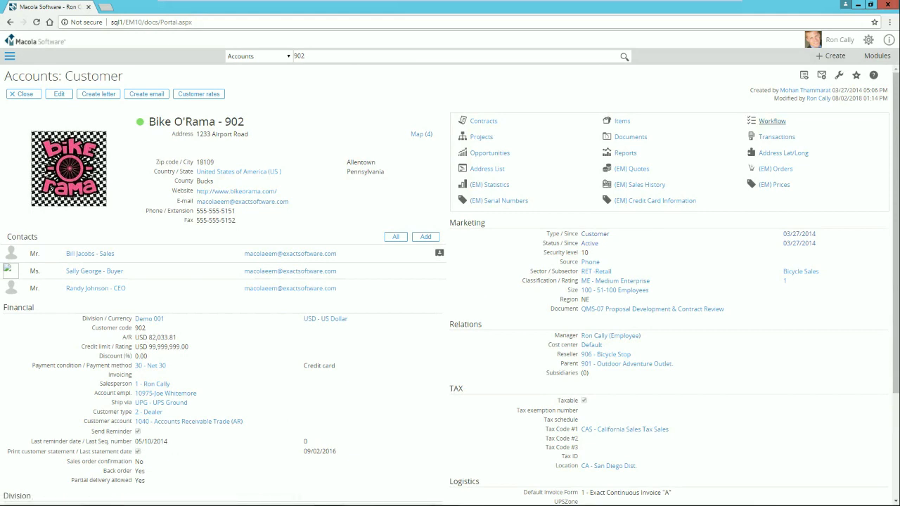
left_click(772, 121)
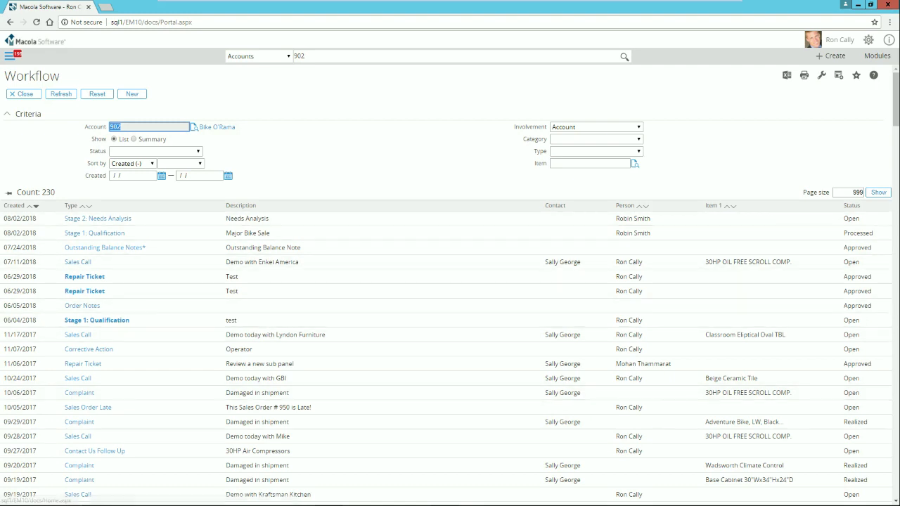
left_click(36, 41)
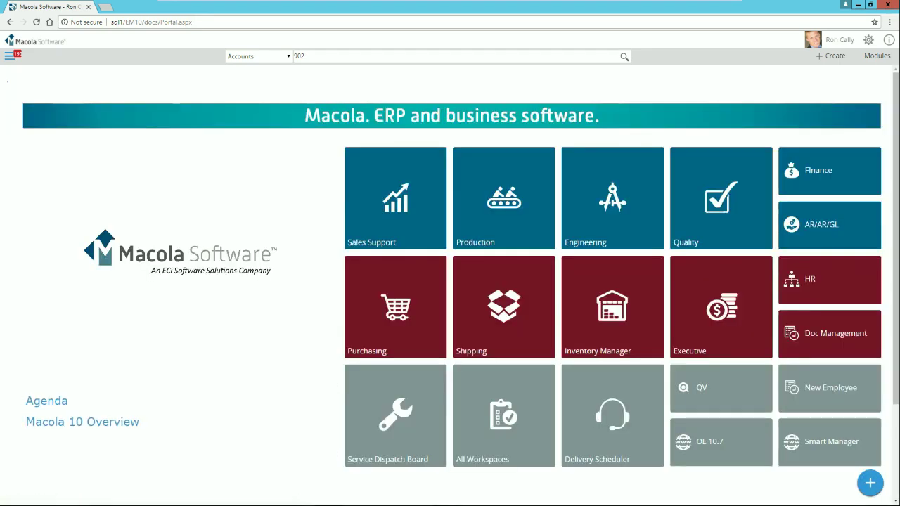
- Search Items for "sle", open the SLE-30-T460 compressor's item card, and highlight the features list in its text
left_click(258, 56)
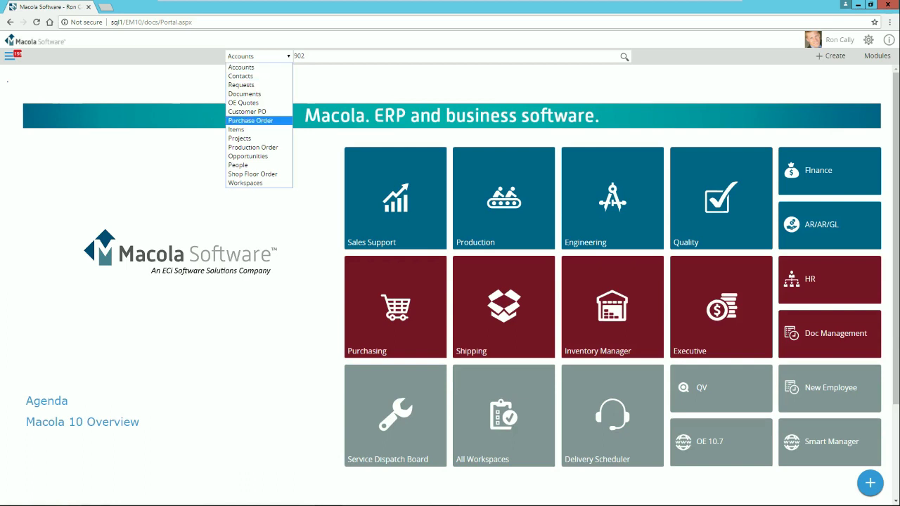
key("Down")
key("Return")
key("Tab")
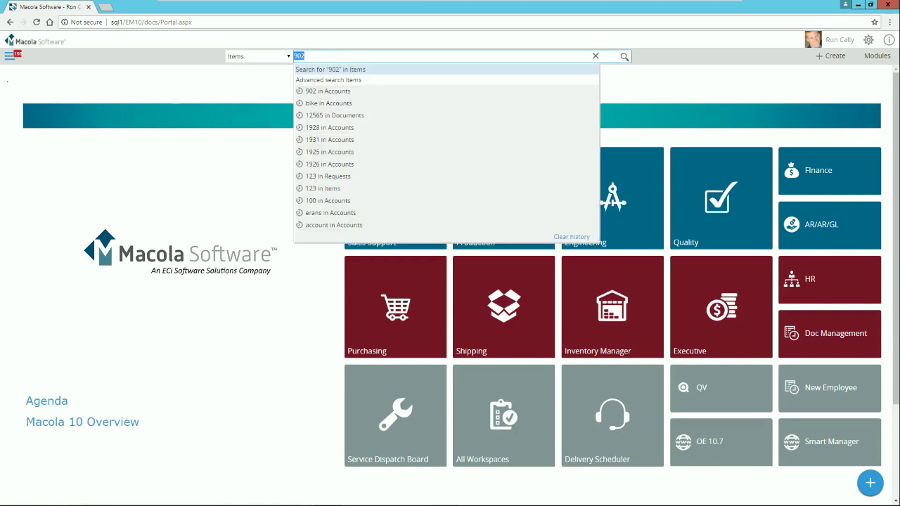
type("sle")
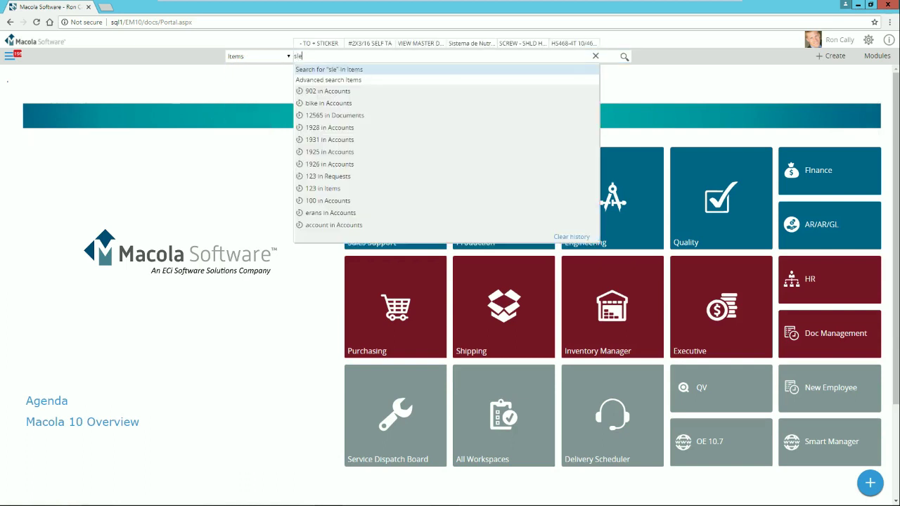
key("Return")
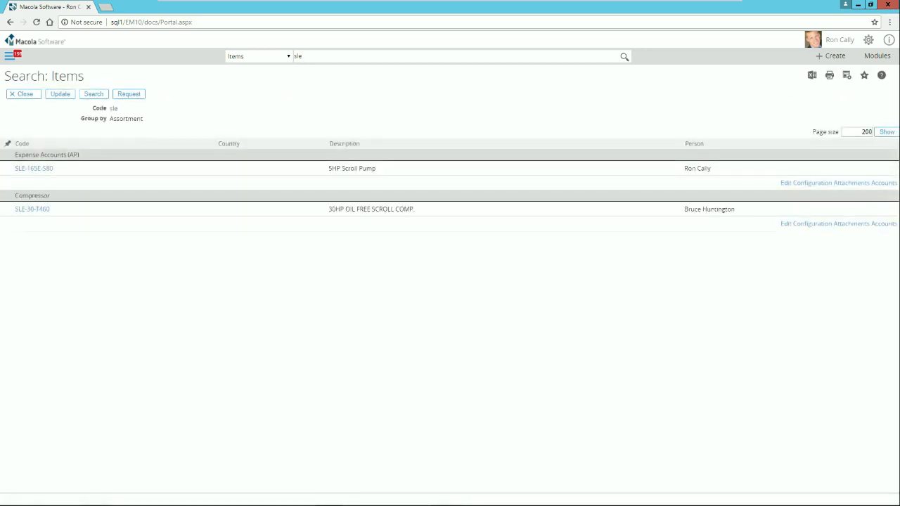
left_click(32, 208)
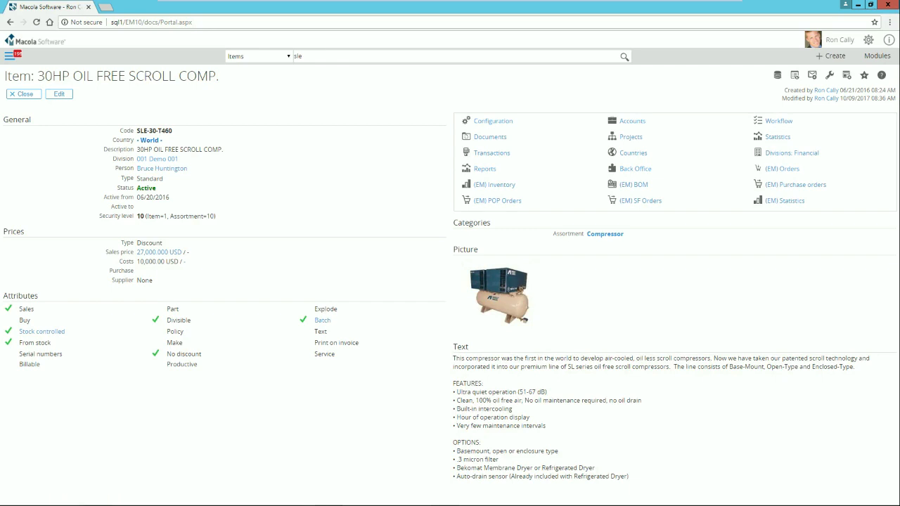
left_click_drag(457, 383, 545, 426)
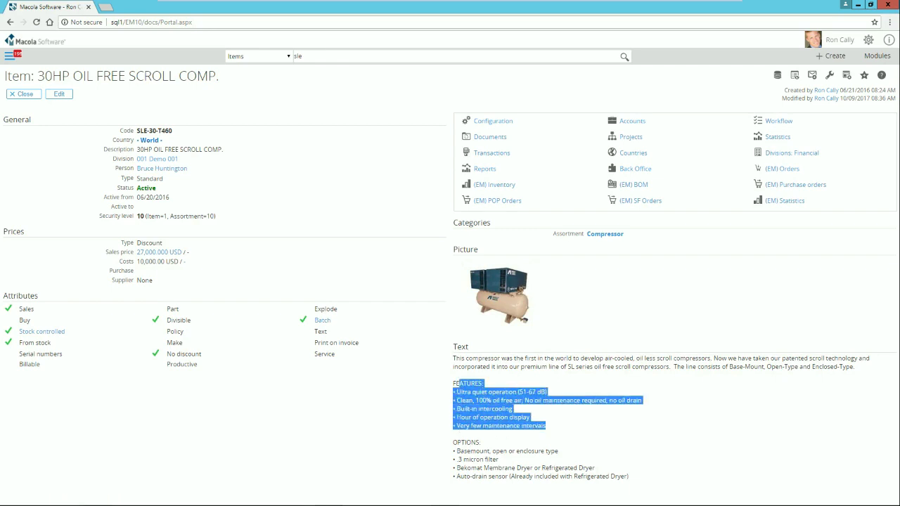
left_click(563, 427)
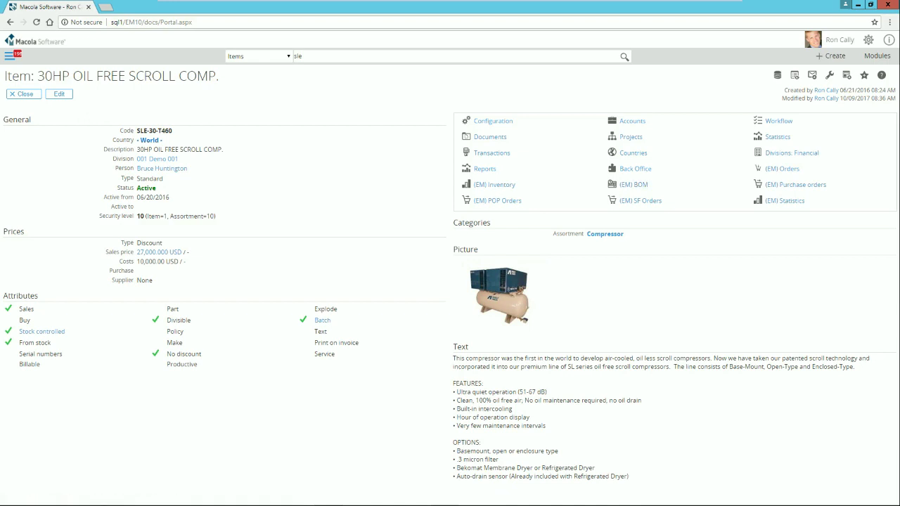
- View the compressor's bill of materials and its production orders, returning to the item card after each
left_click(634, 184)
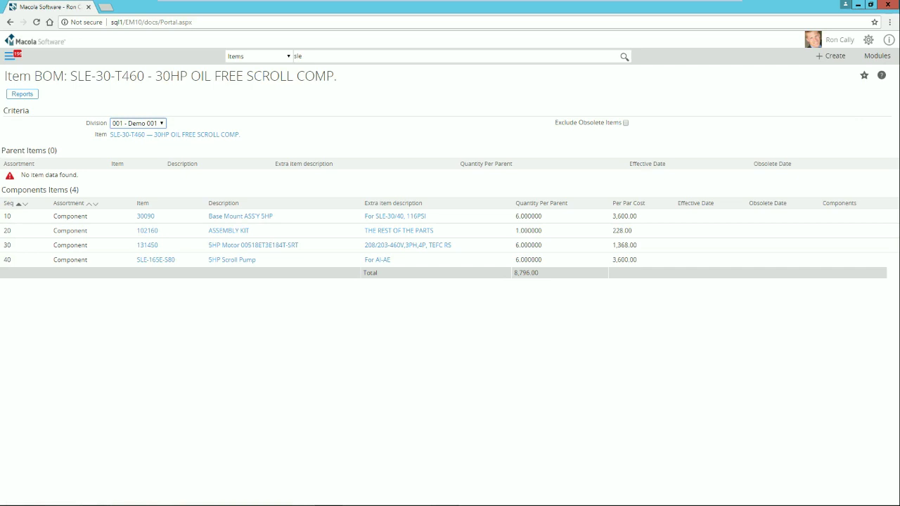
left_click(175, 135)
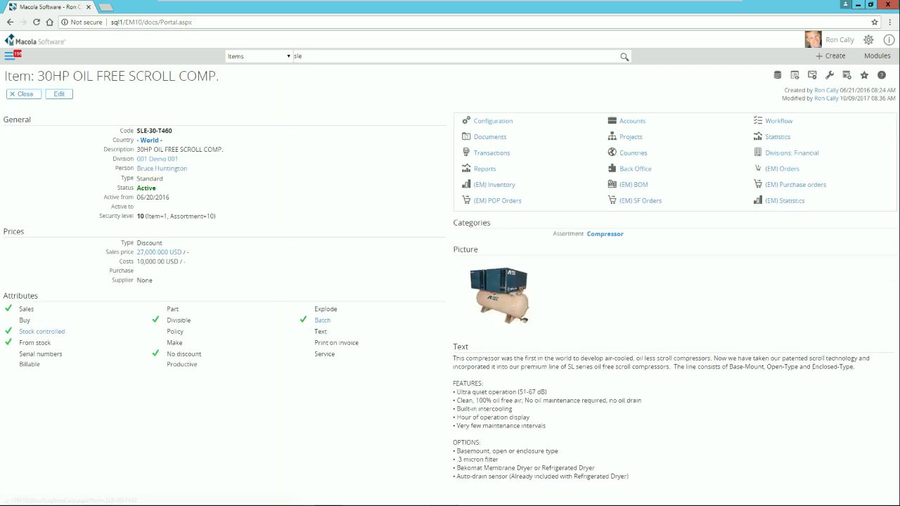
left_click(498, 200)
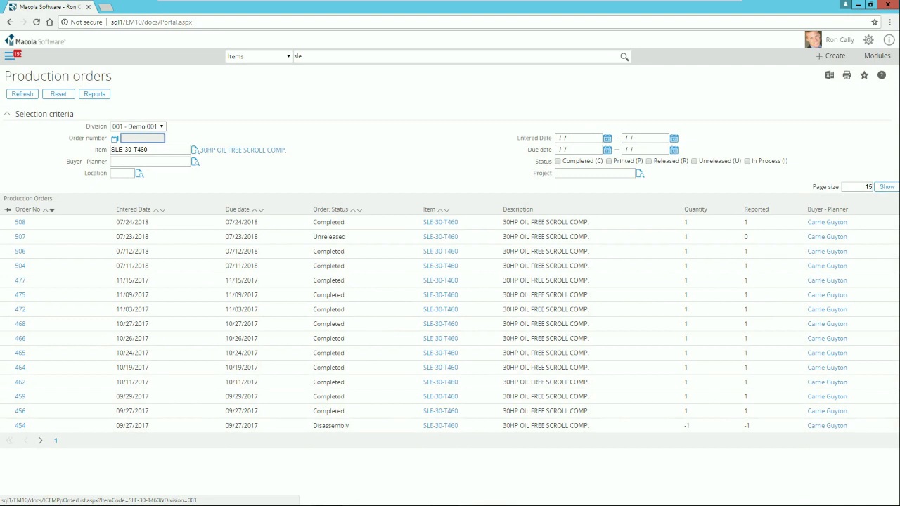
left_click(243, 150)
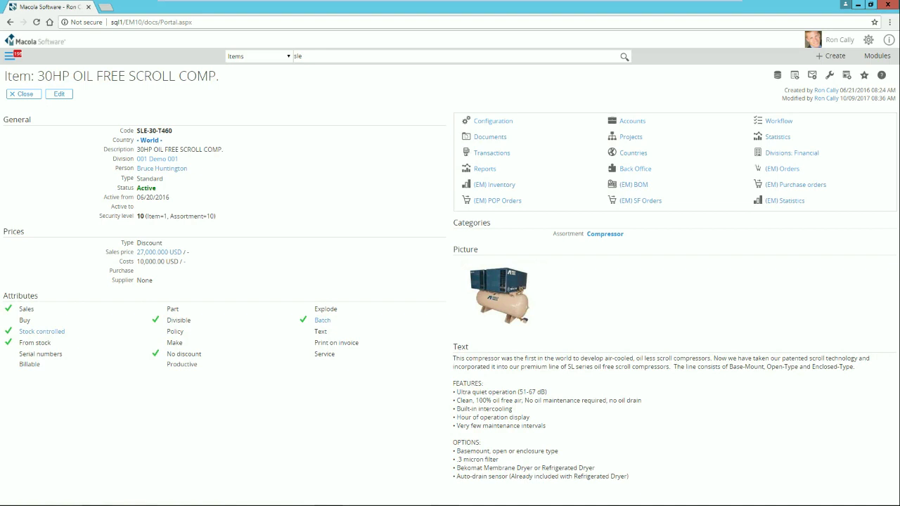
- View the compressor's documents and its workflow requests, and return to the home page
left_click(490, 136)
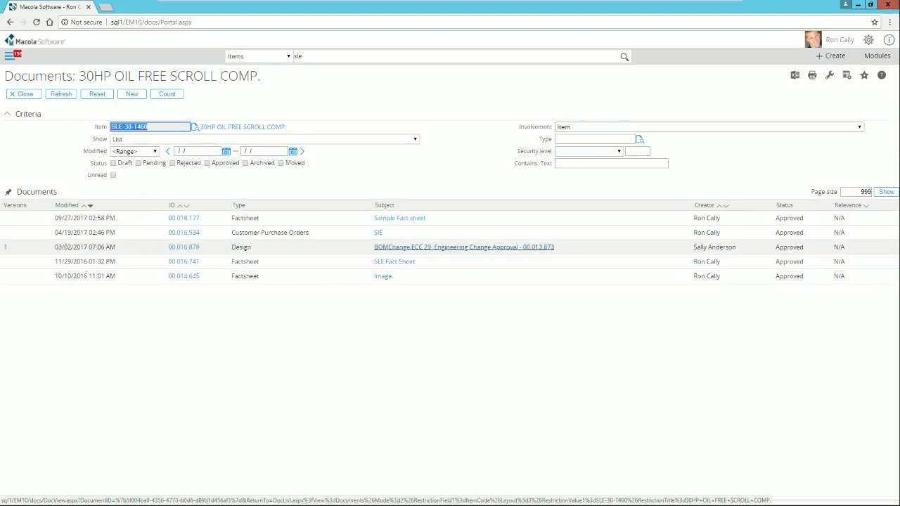
left_click(243, 127)
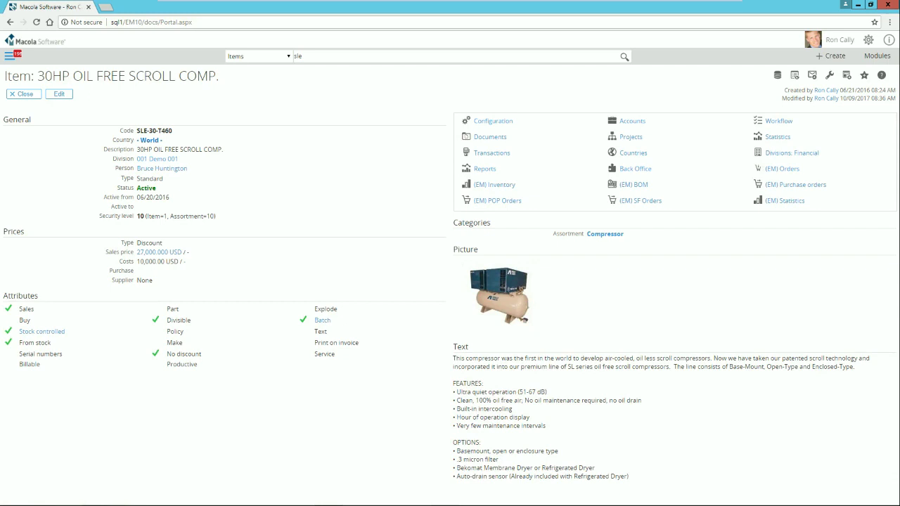
left_click(779, 121)
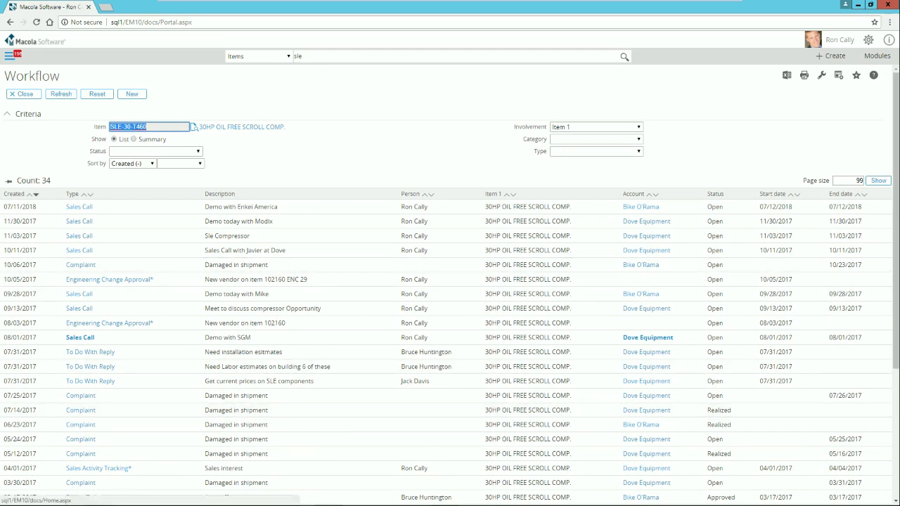
left_click(35, 41)
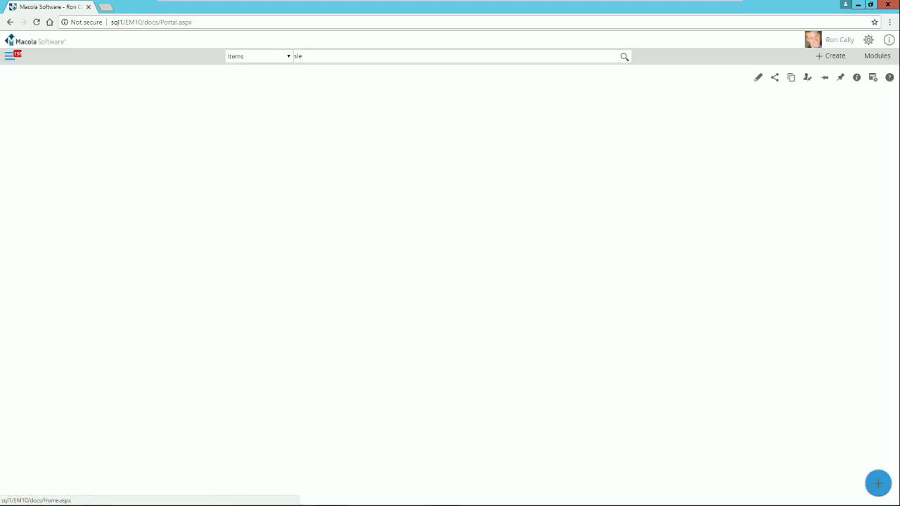
- Switch the search scope to Accounts and run it with an empty term to open the detailed account search form
left_click(257, 56)
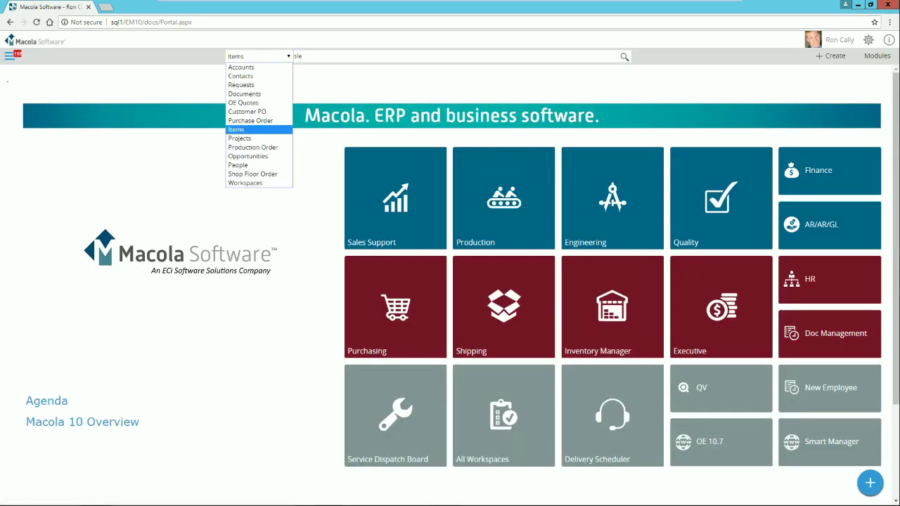
left_click(240, 67)
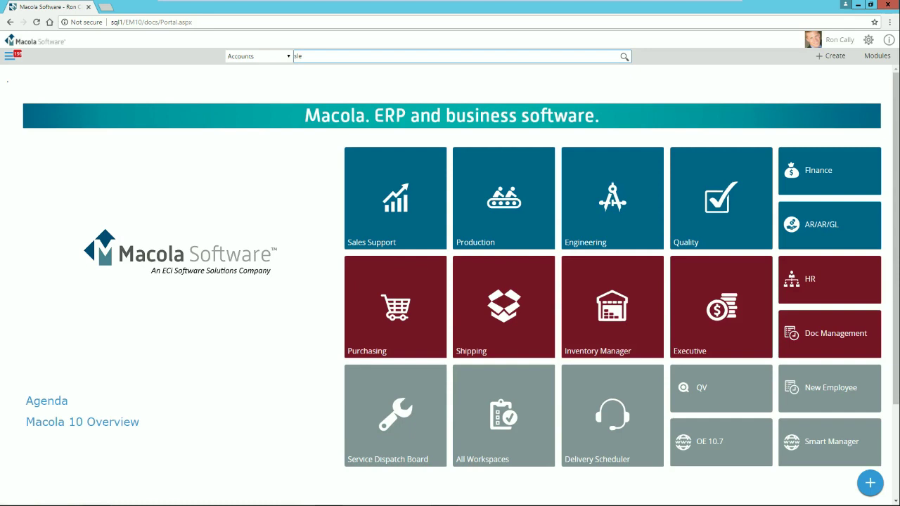
type("sle")
double_click(297, 55)
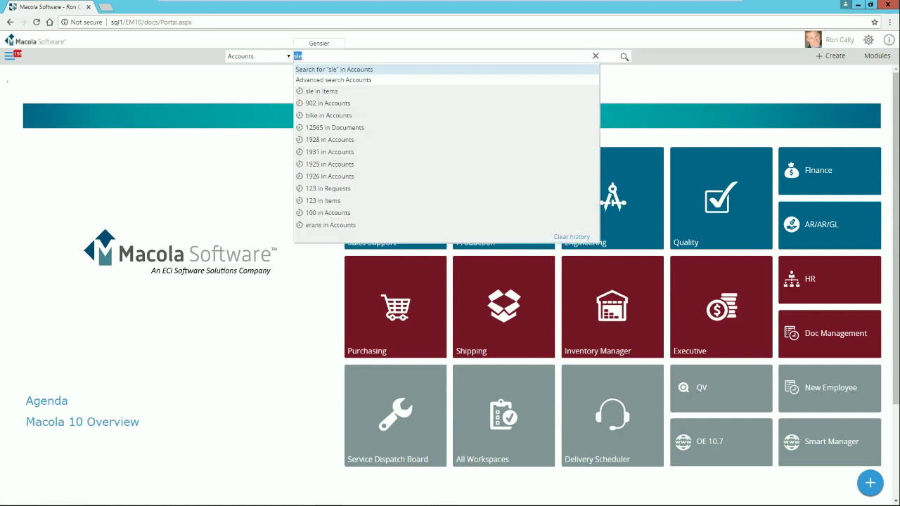
key("BackSpace")
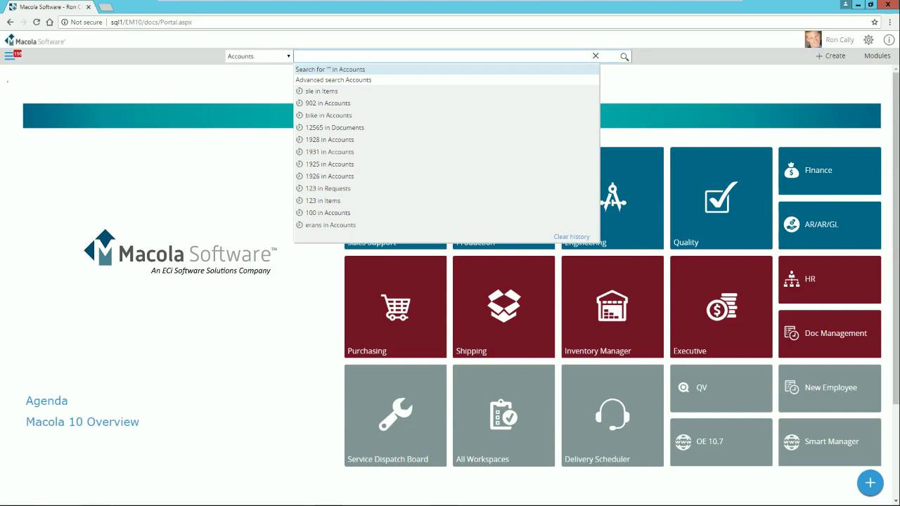
key("Return")
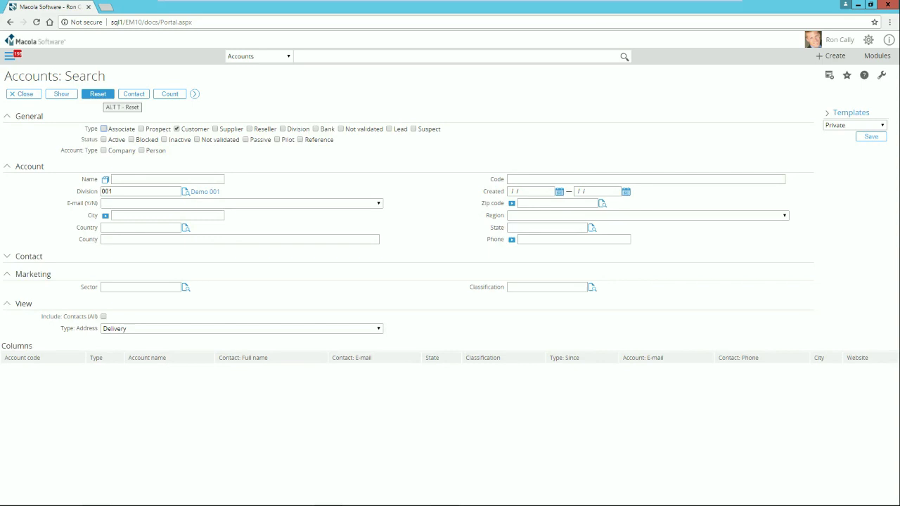
- Reset the account search criteria, search for Customer accounts with country US and state TX, and return to the home page
left_click(98, 94)
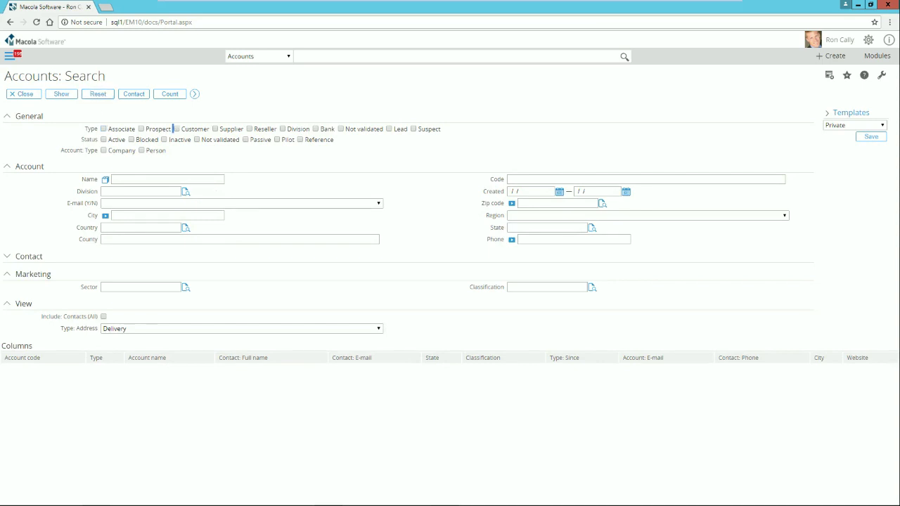
left_click(140, 227)
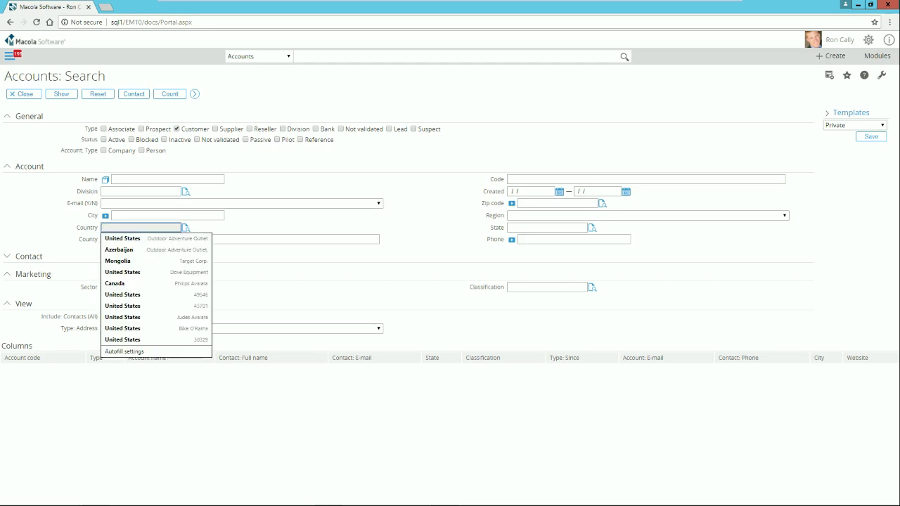
type("US")
key("Tab")
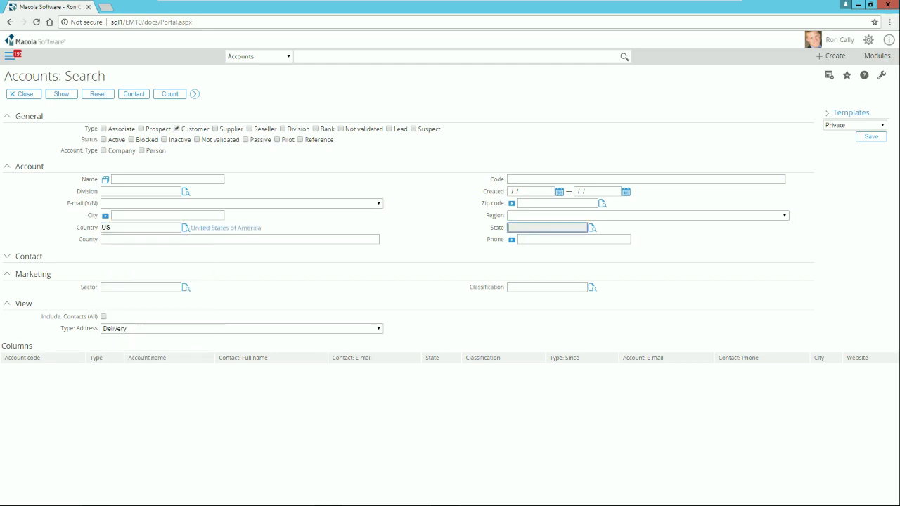
type("tx")
key("Tab")
key("Return")
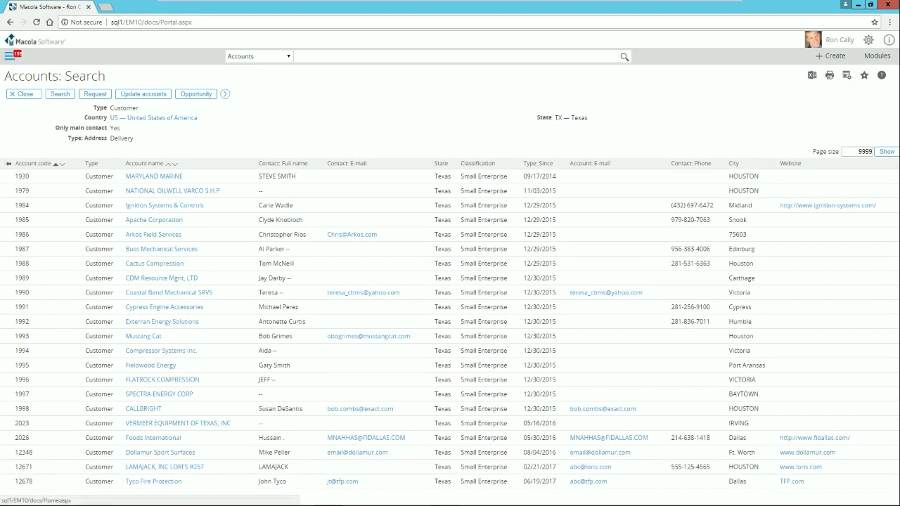
left_click(36, 40)
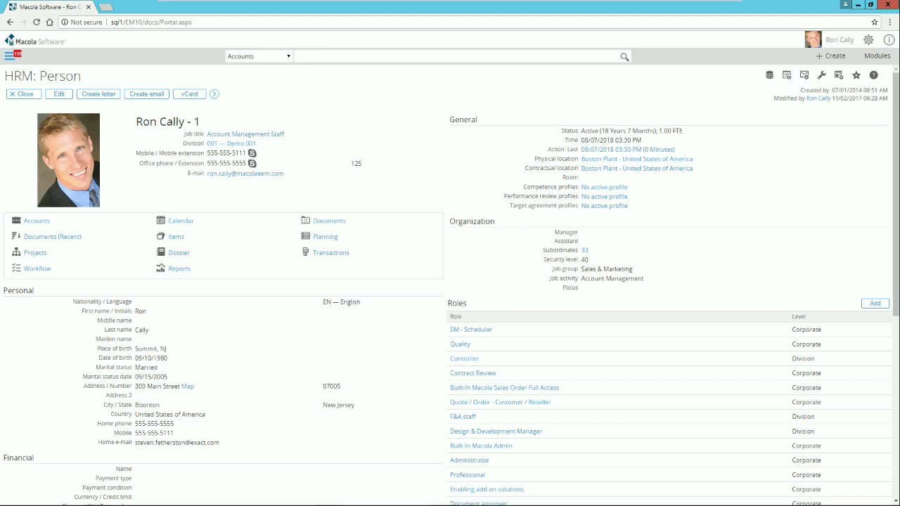
- Open the Sales Support workspace from the home page and move its Workflow block above Favorites
left_click(35, 41)
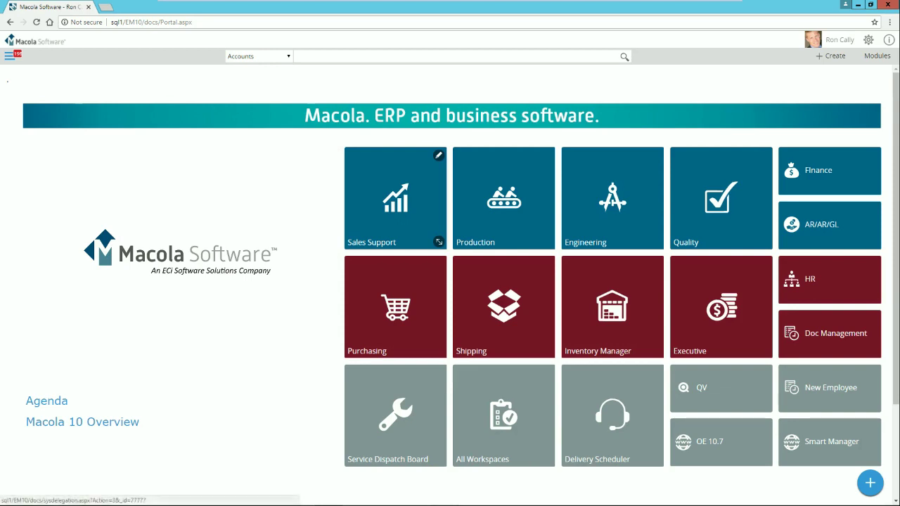
left_click(395, 199)
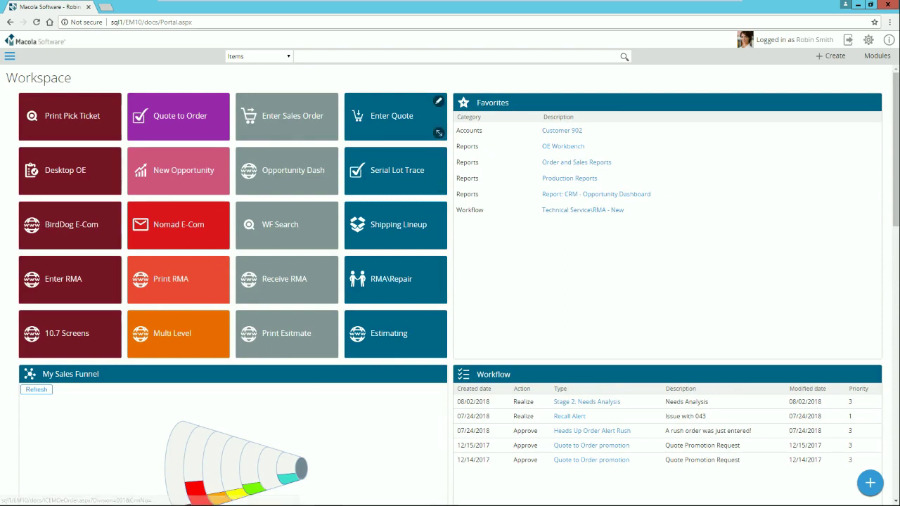
mouse_move(394, 119)
left_mouse_down()
mouse_move(169, 119)
mouse_move(386, 121)
left_mouse_up()
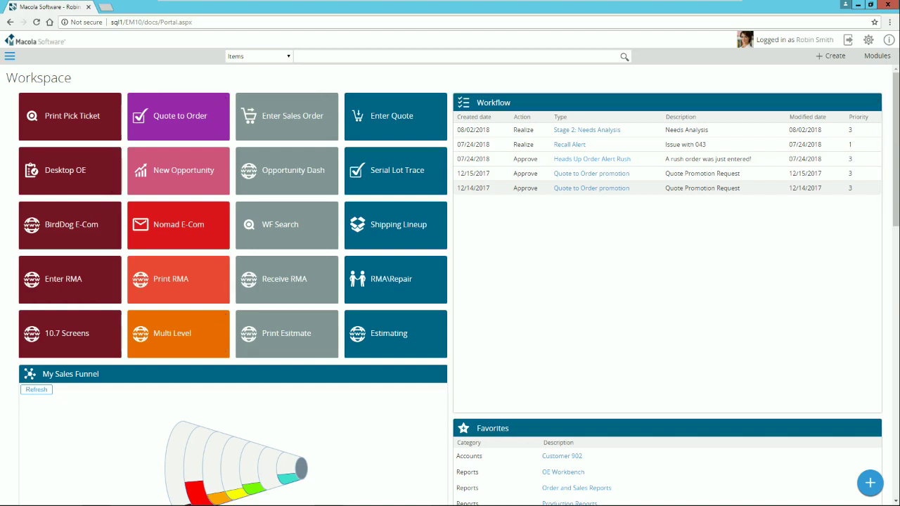
- Display the list of available modules from the Sales Support workspace and dismiss it
left_click(287, 116)
left_click(35, 41)
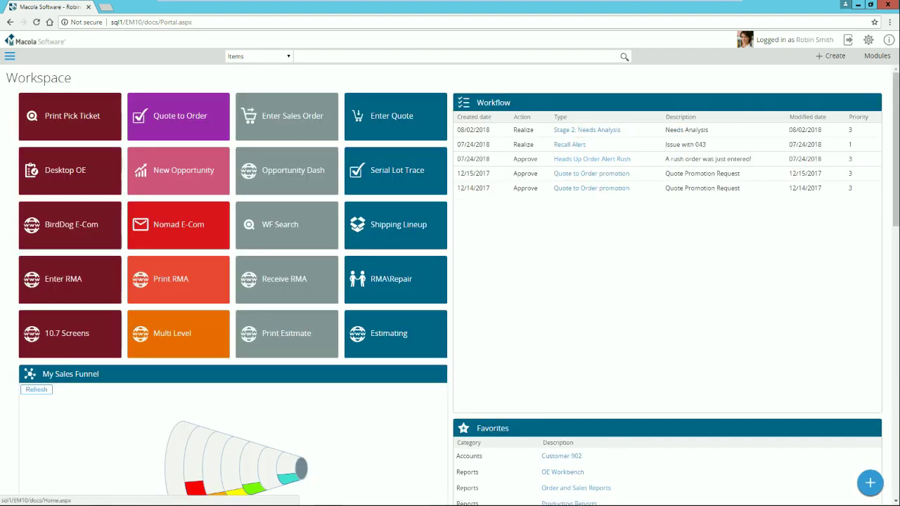
left_click(877, 55)
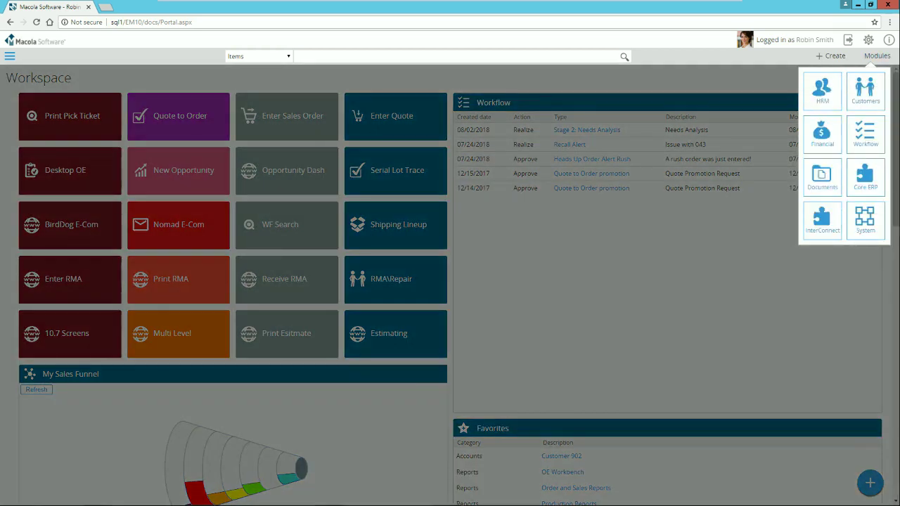
key("Escape")
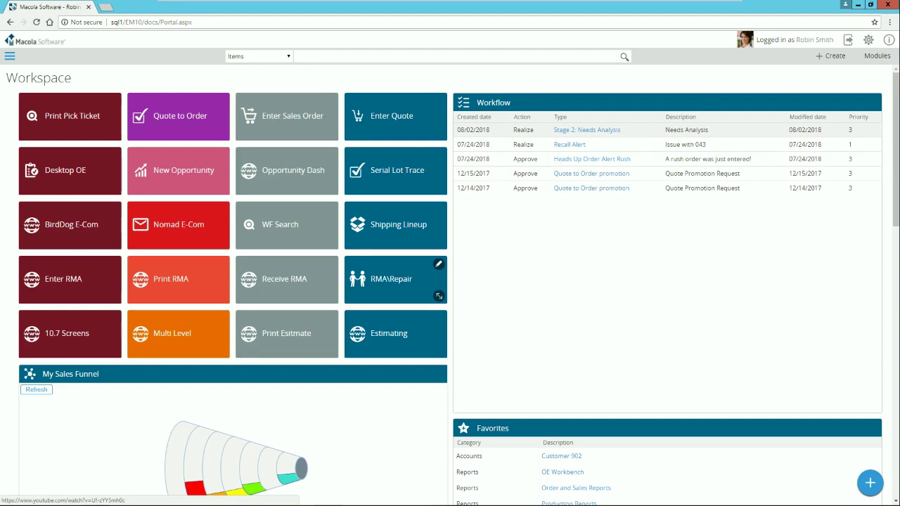
- Review the actions offered at each stage of the Order to Cash process flow and return to the start of the workspace
scroll(450, 282, "down", 8)
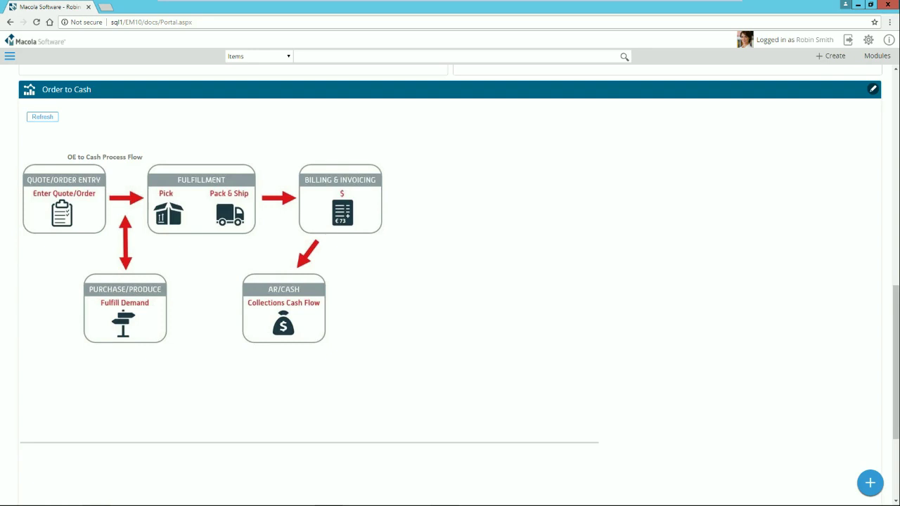
left_click(64, 193)
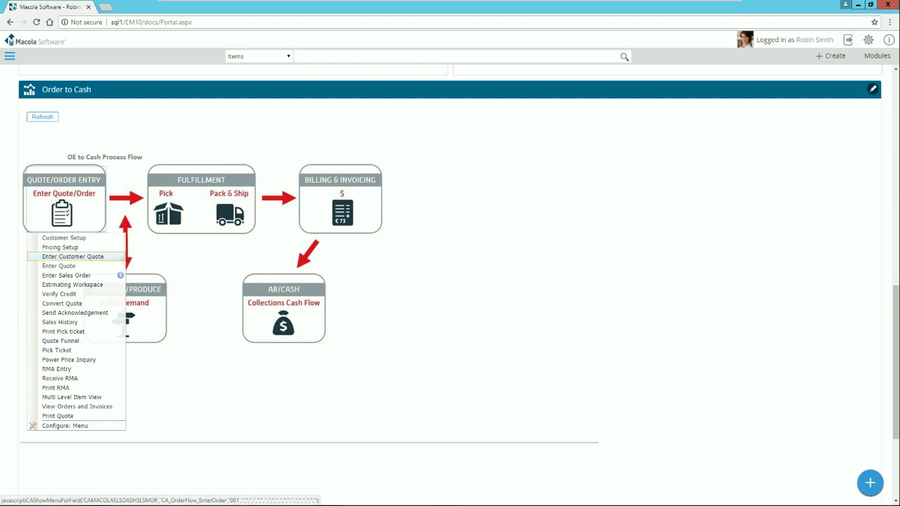
left_click(124, 303)
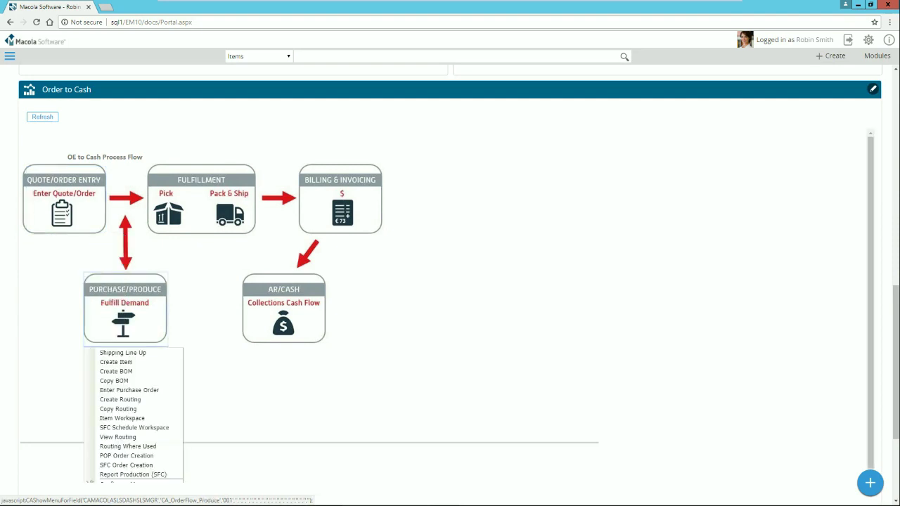
left_click(201, 197)
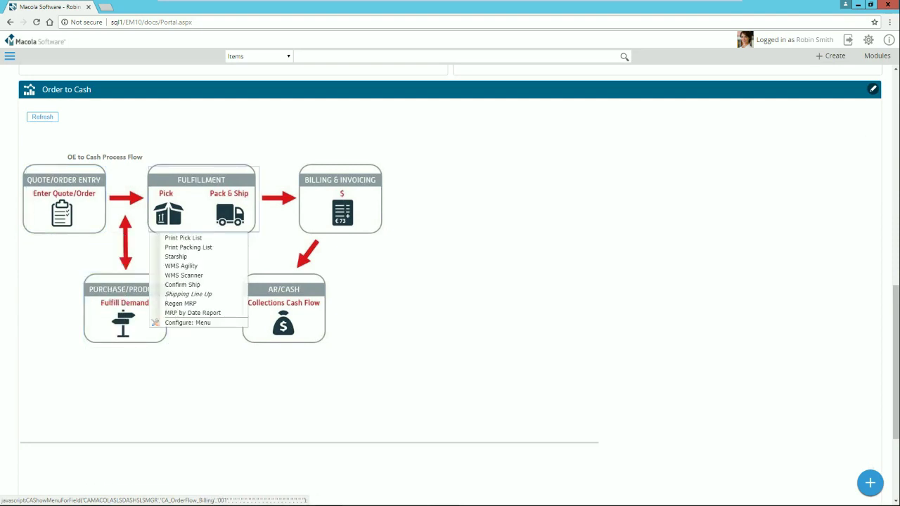
left_click(342, 197)
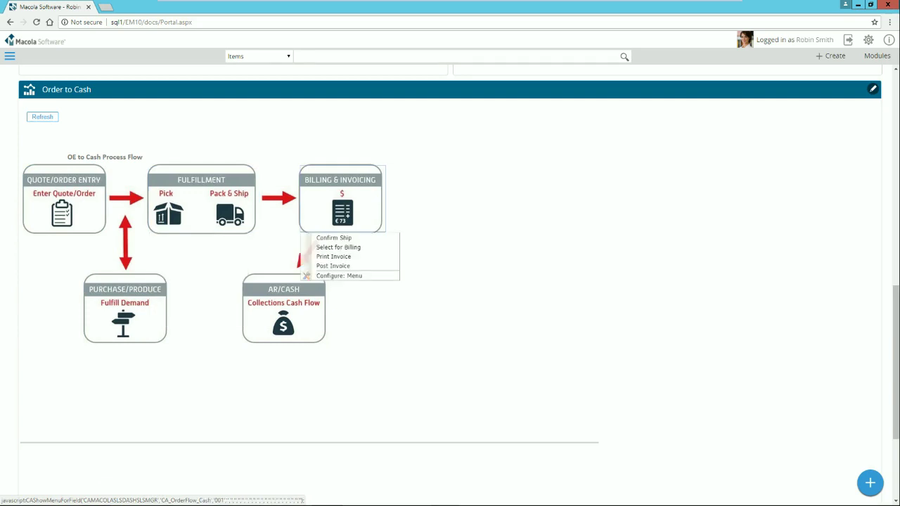
left_click(283, 303)
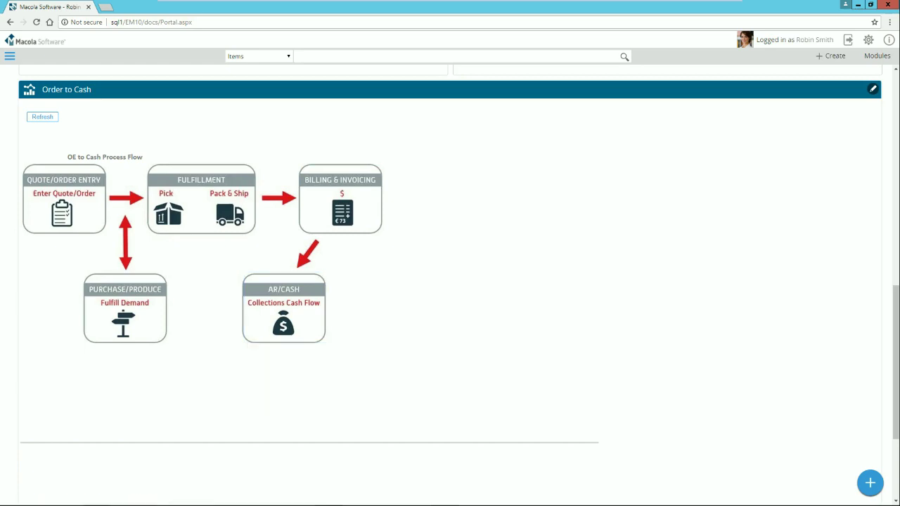
scroll(450, 281, "up", 15)
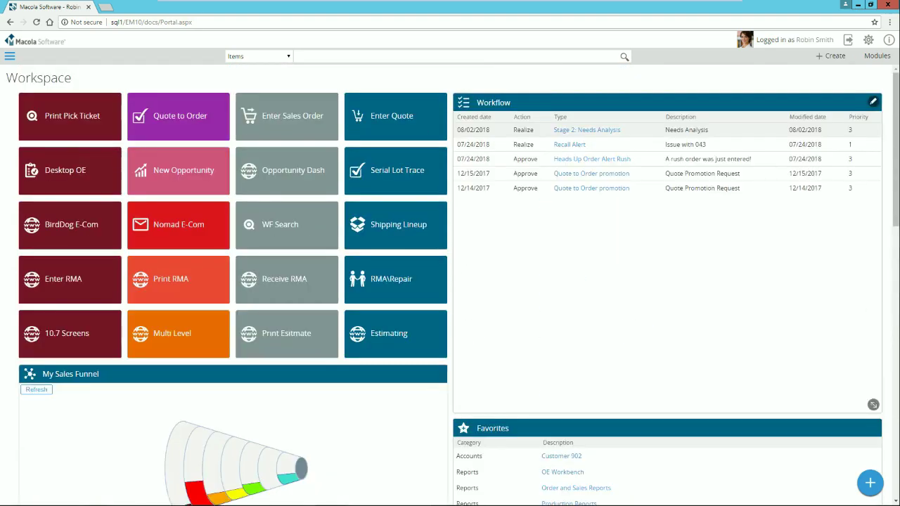
- Switch to the finance staff member's workspace and open a maximized Sales Dashboard from the executive scorecard's OE Projected Order Revenue indicator
left_click(848, 41)
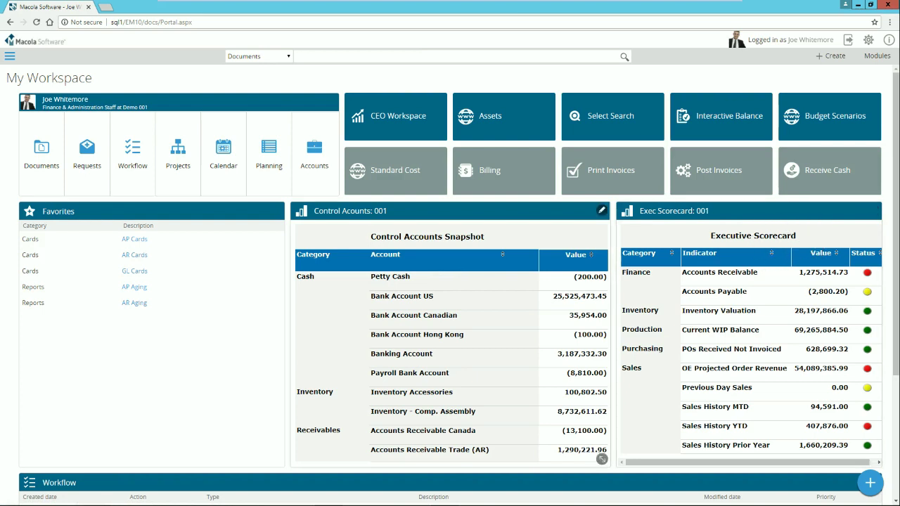
left_click(422, 246)
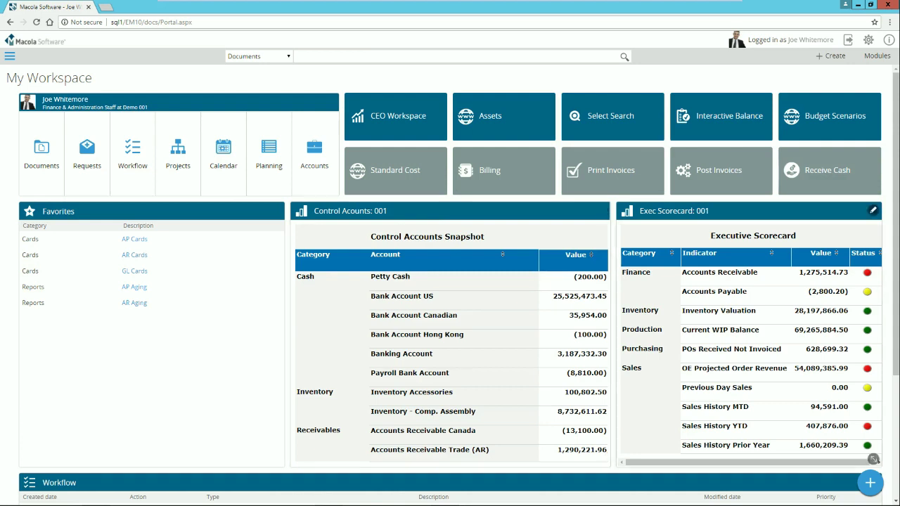
left_click_drag(799, 369, 839, 369)
left_click(734, 368)
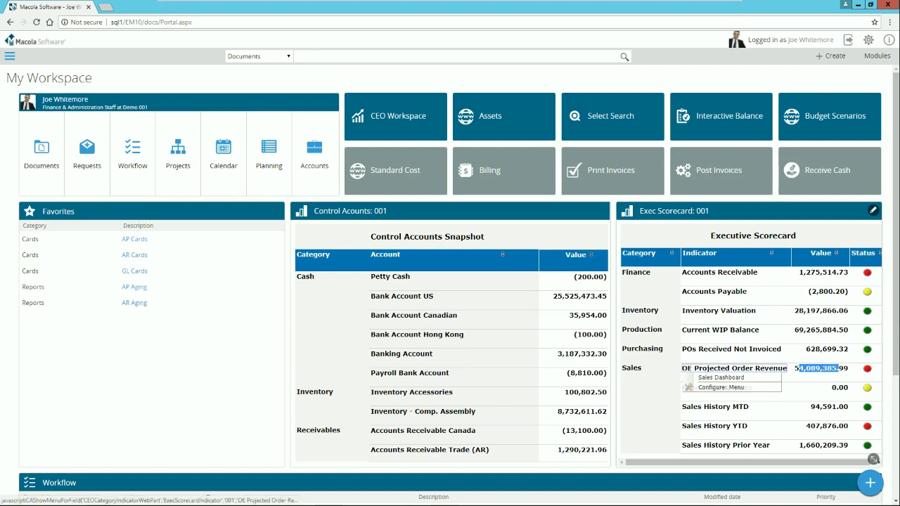
left_click(720, 377)
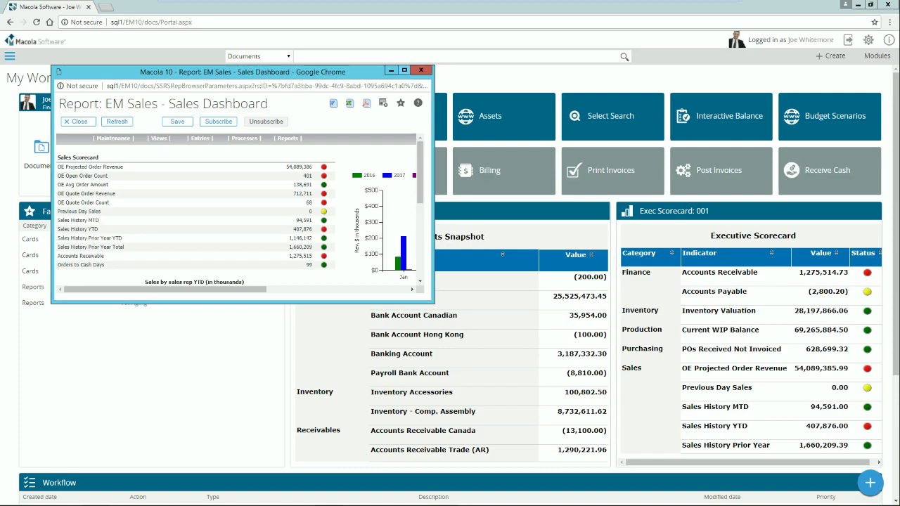
key("super+Up")
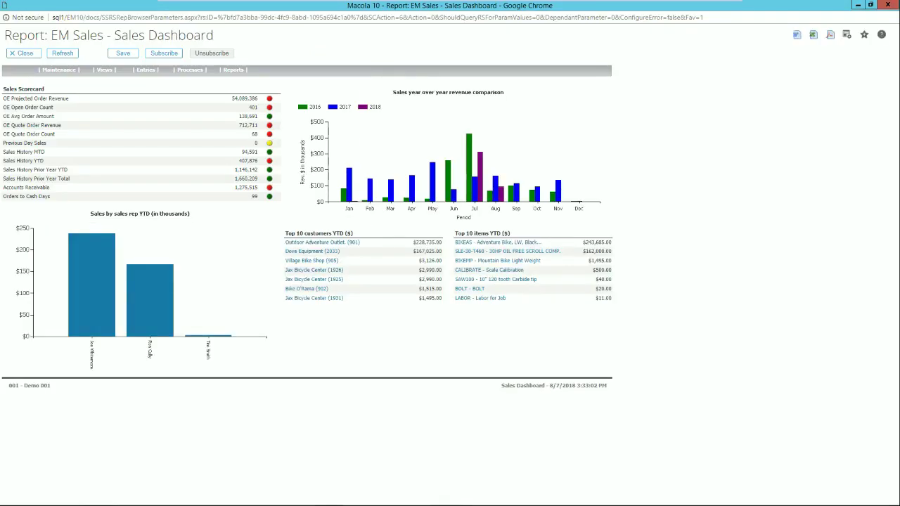
- Check the drill-down options for OE Projected Order Revenue and examine the sales rep and year-over-year revenue charts
left_click(245, 99)
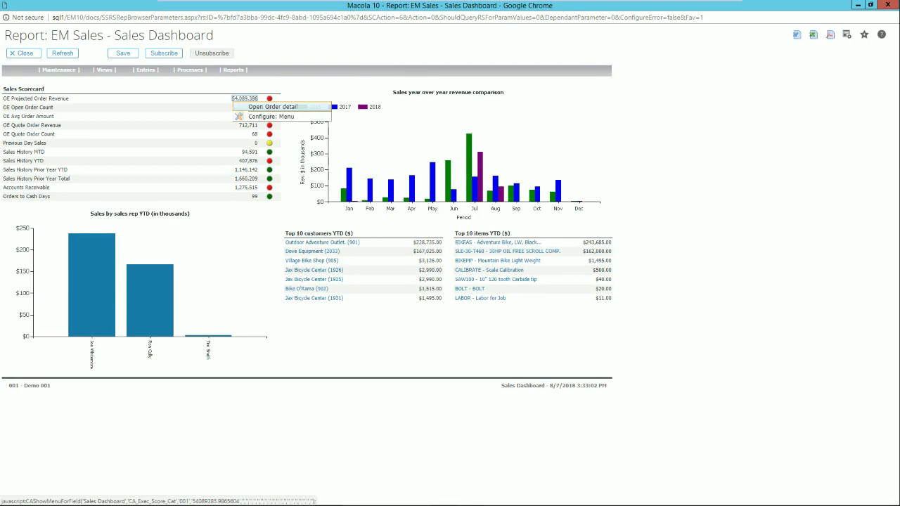
left_click(557, 121)
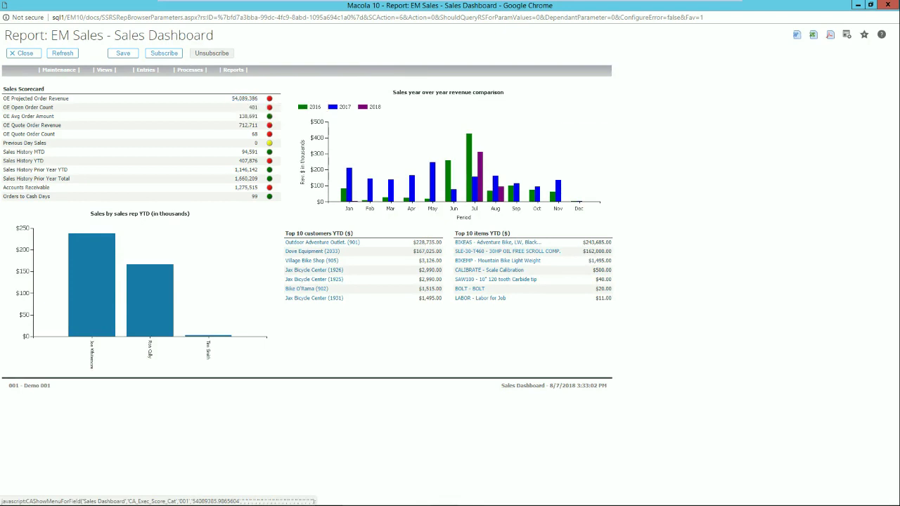
mouse_move(90, 266)
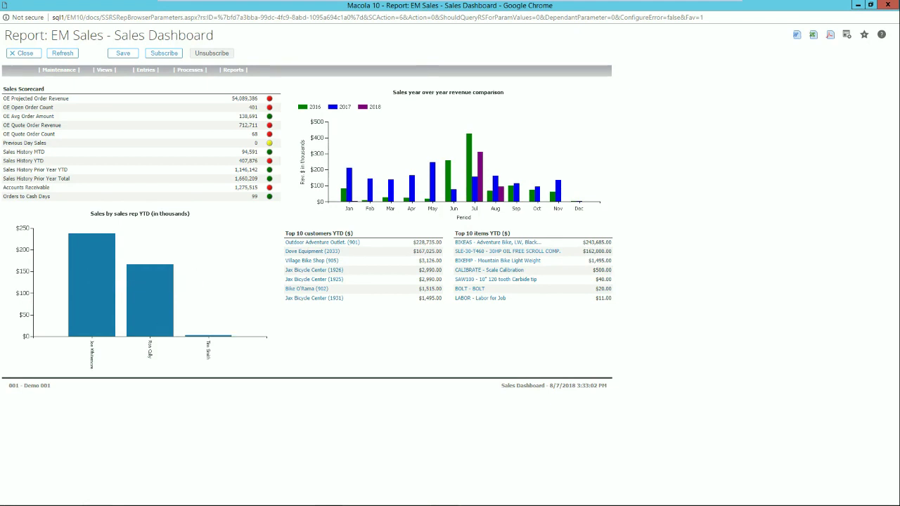
mouse_move(501, 196)
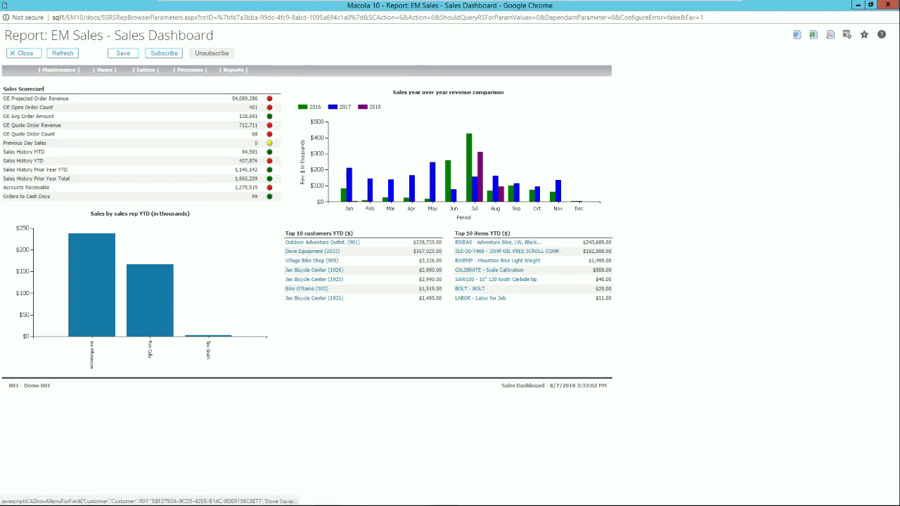
- Open the Customer Snapshot for Dove Equipment and examine its revenue comparison, AR total and average days to pay
left_click(313, 251)
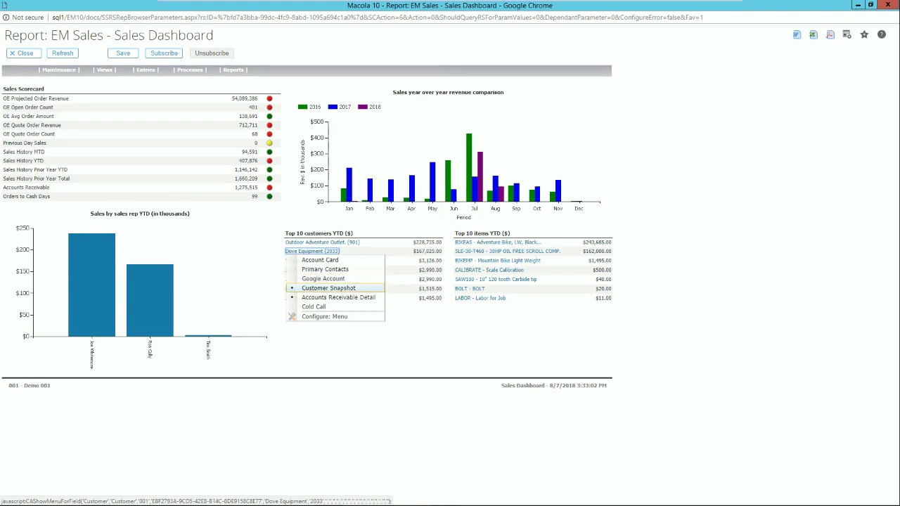
left_click(329, 288)
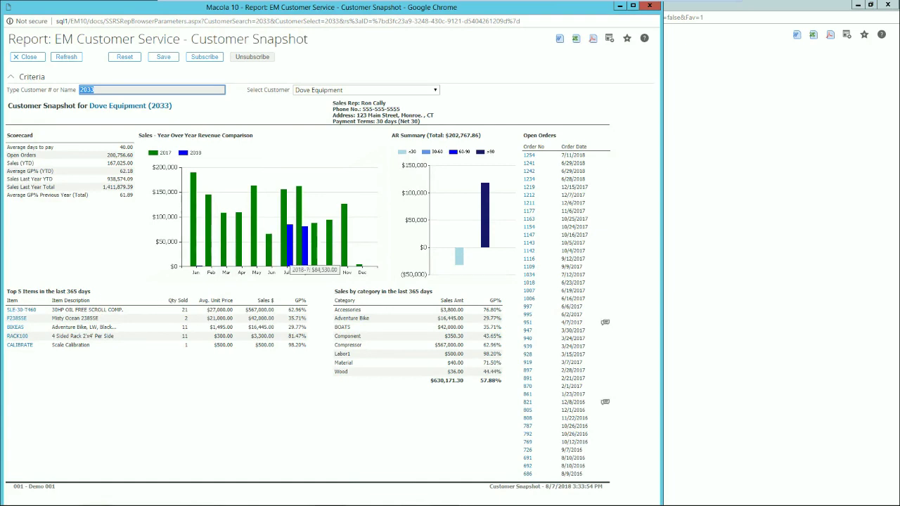
mouse_move(304, 264)
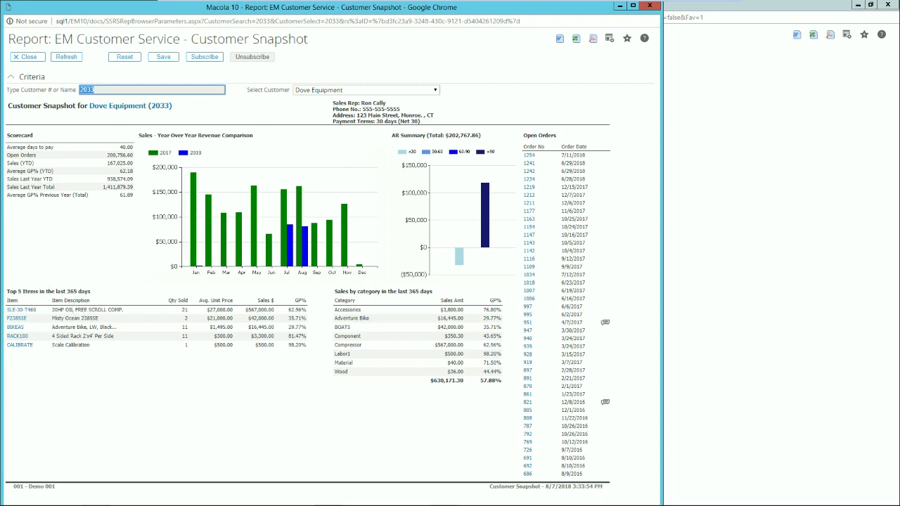
left_click_drag(447, 135, 475, 135)
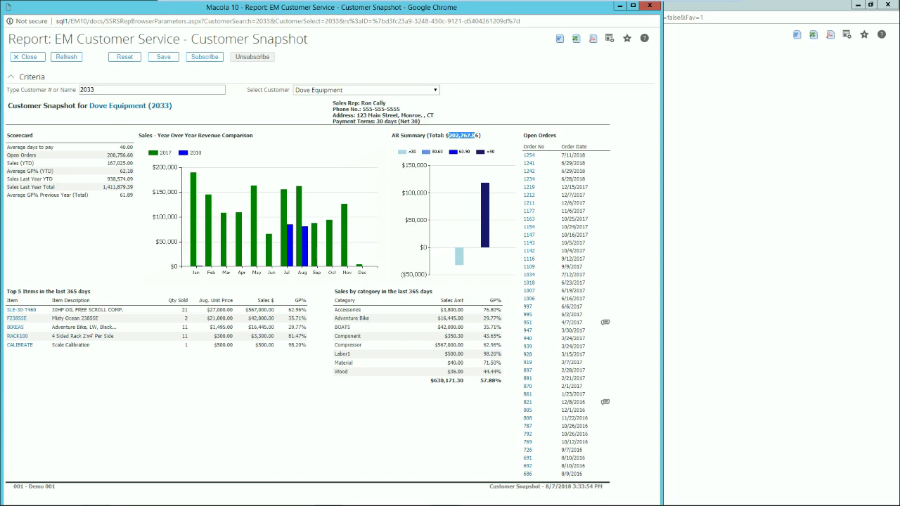
left_click_drag(119, 147, 128, 147)
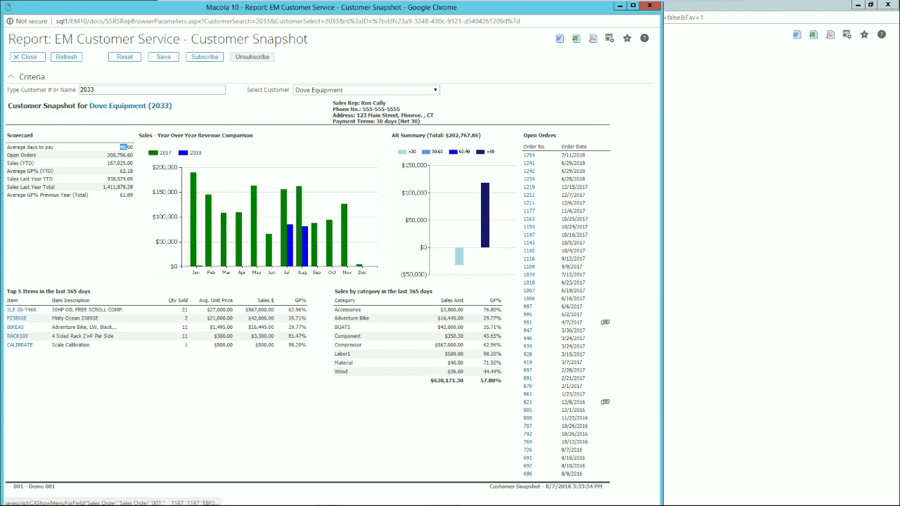
- View the actions available for the open order dated 10/16/2017, and close the Customer Snapshot and Sales Dashboard reports
left_click(528, 235)
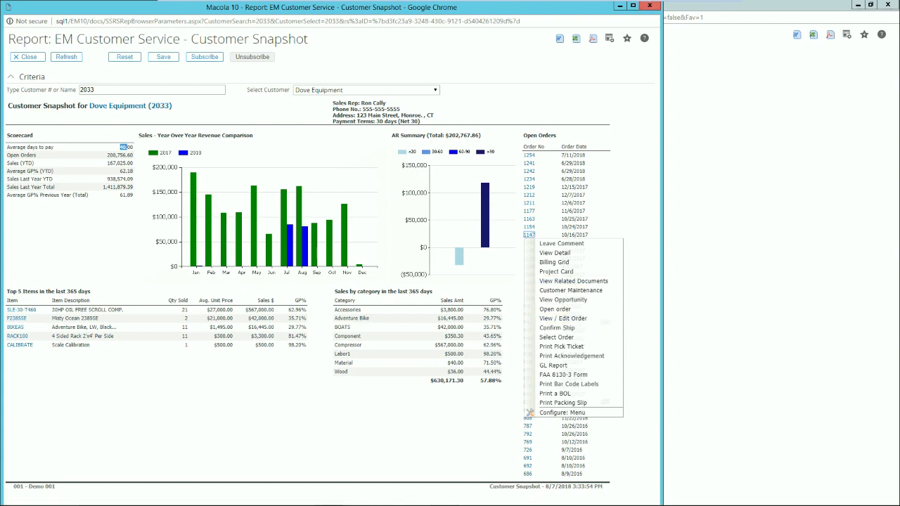
left_click(650, 6)
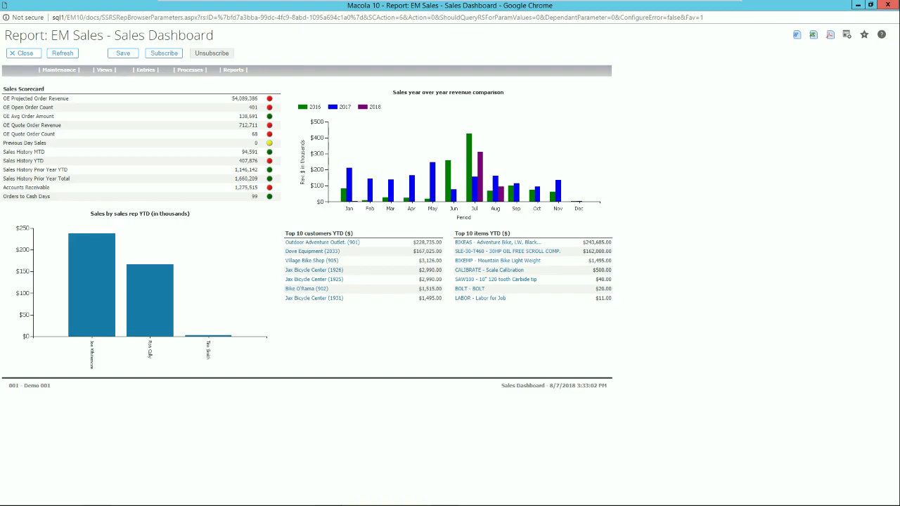
left_click(888, 5)
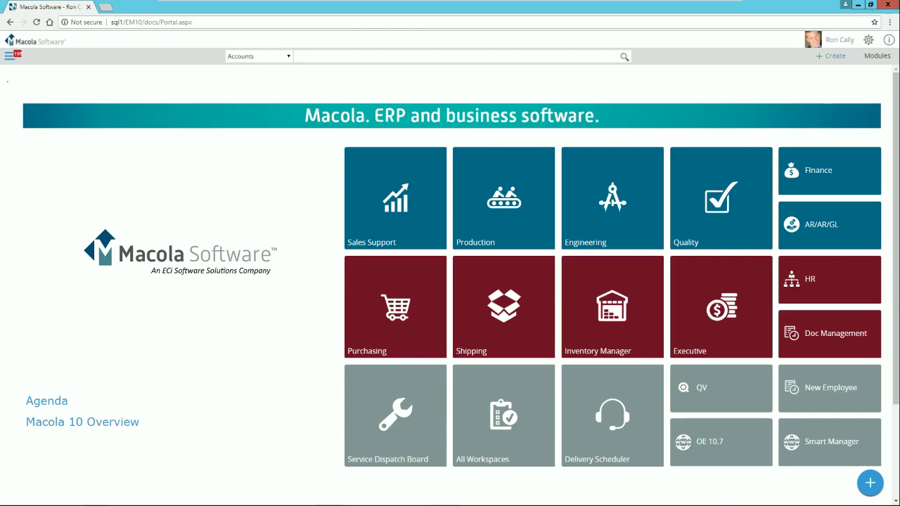
- Start a new request of type Complaint from the recently created request types
left_click(832, 55)
left_click(791, 119)
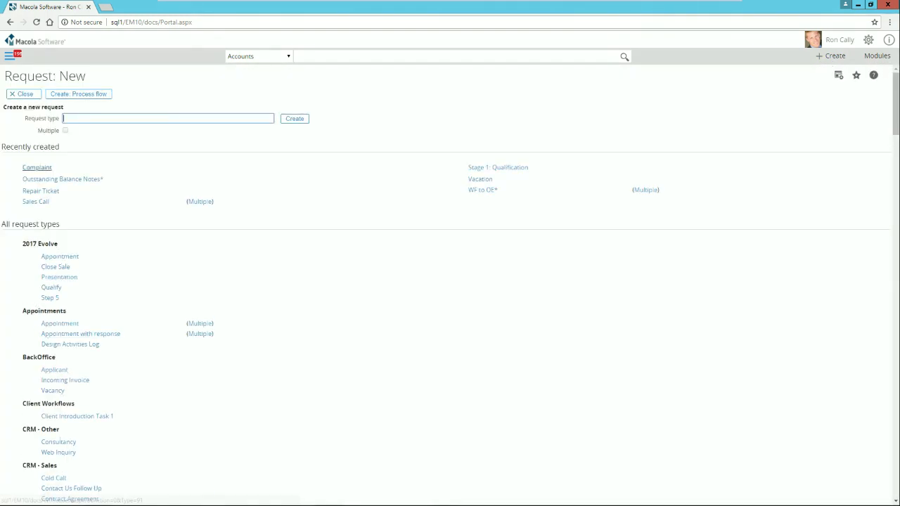
left_click(36, 167)
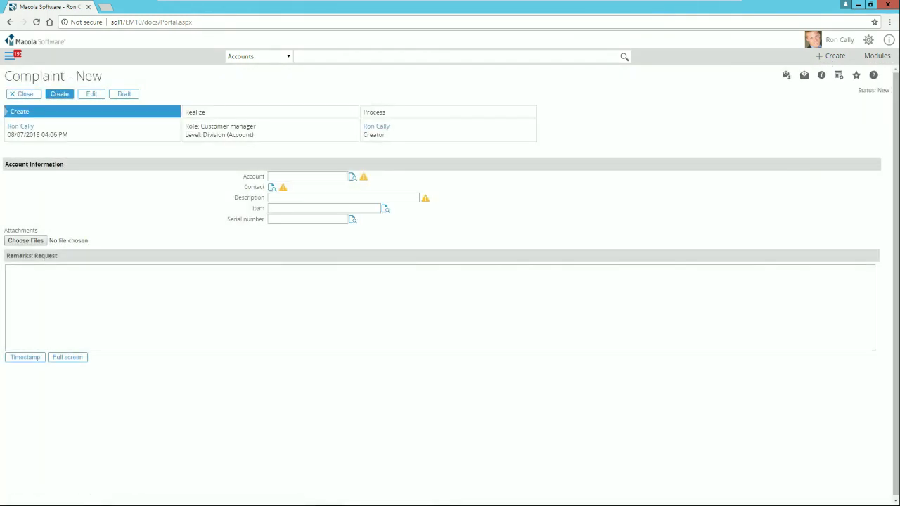
type("2033")
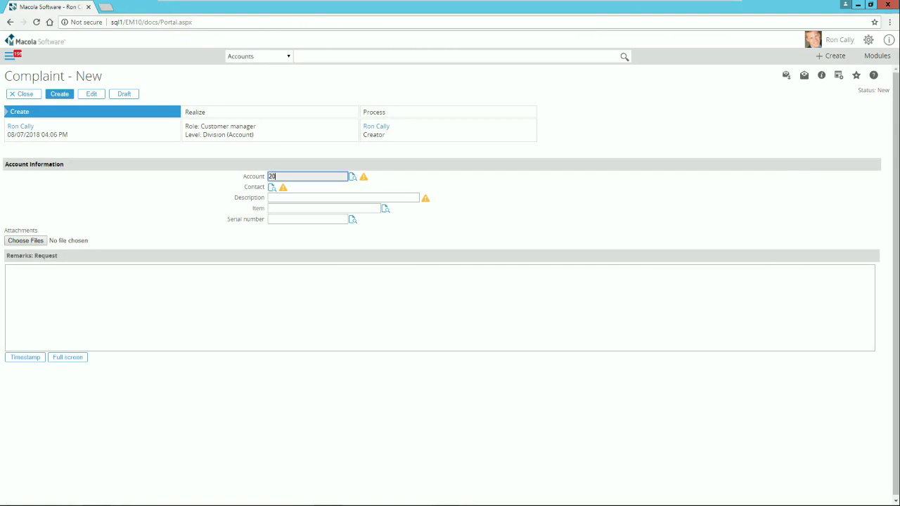
key("Tab")
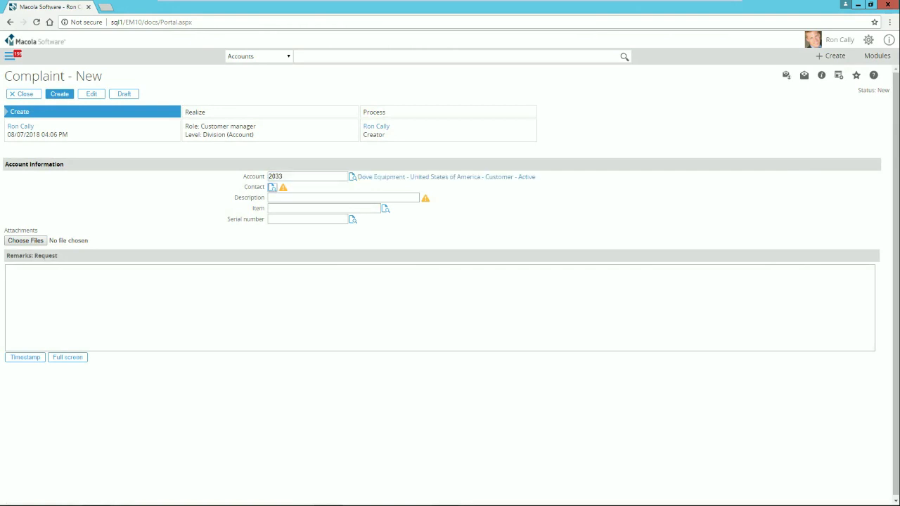
left_click(272, 187)
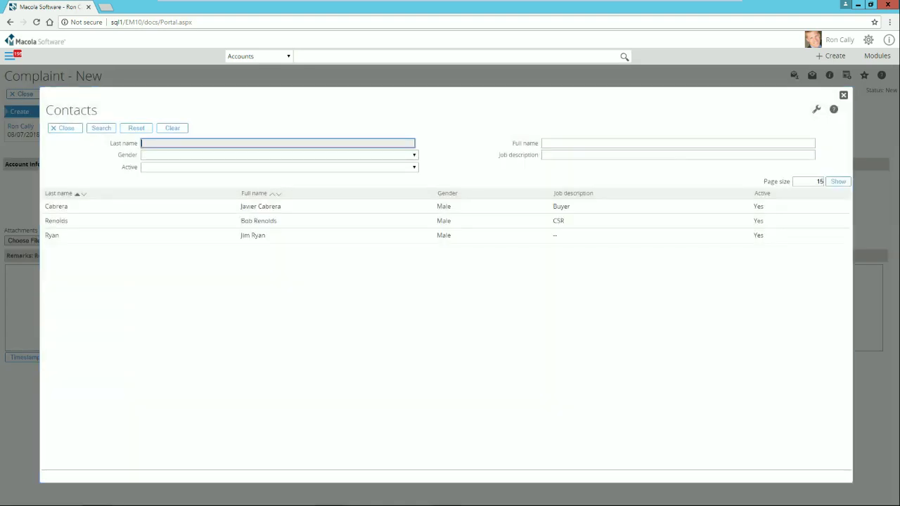
key("Return")
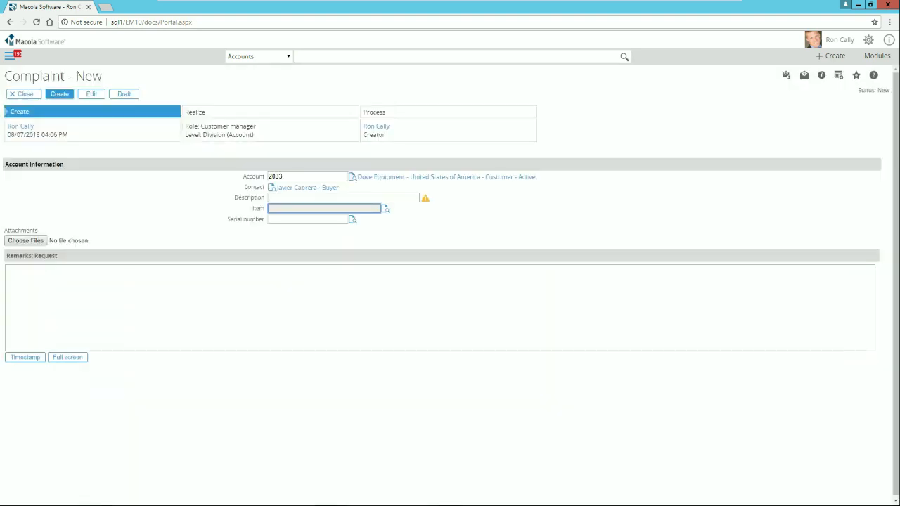
left_click(343, 198)
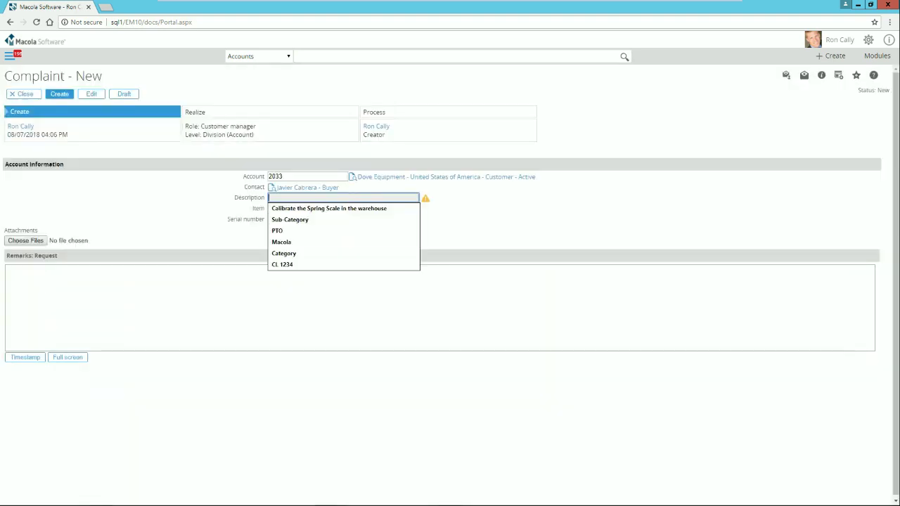
type("Damaged in shipment")
key("Tab")
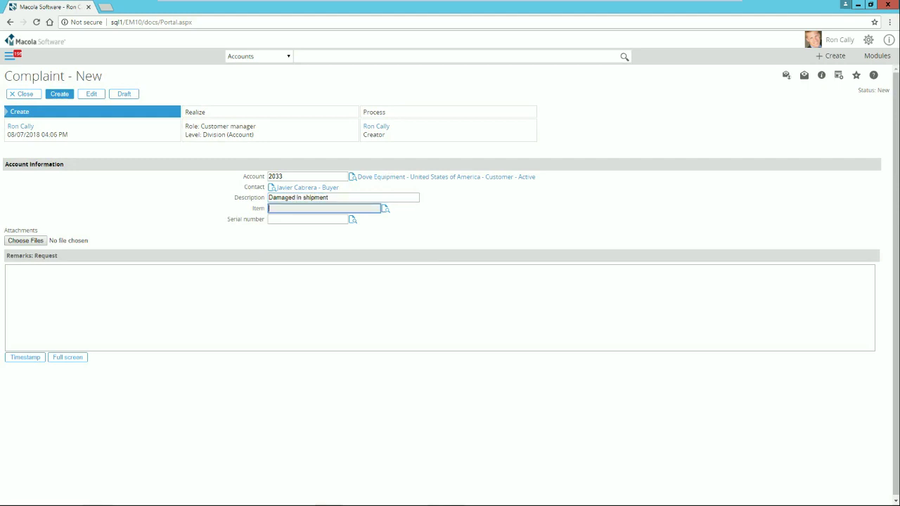
- Set the complaint's item to BIKEAS and attach the picture file Box Damage from the Pictures folder
type("BIKEAS")
key("Tab")
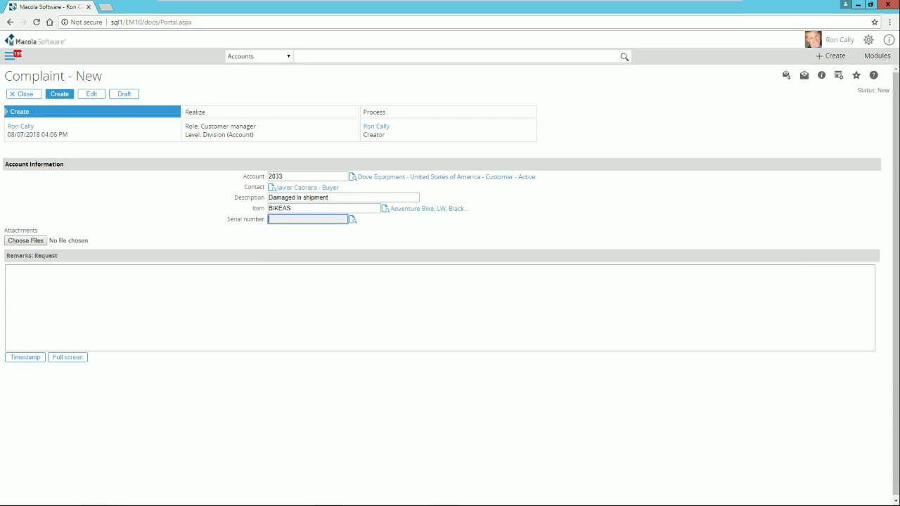
left_click(25, 240)
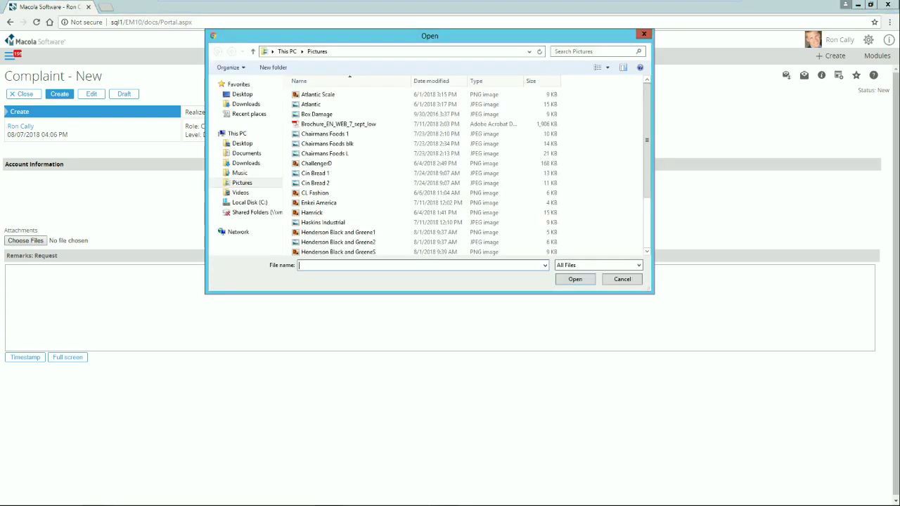
double_click(316, 114)
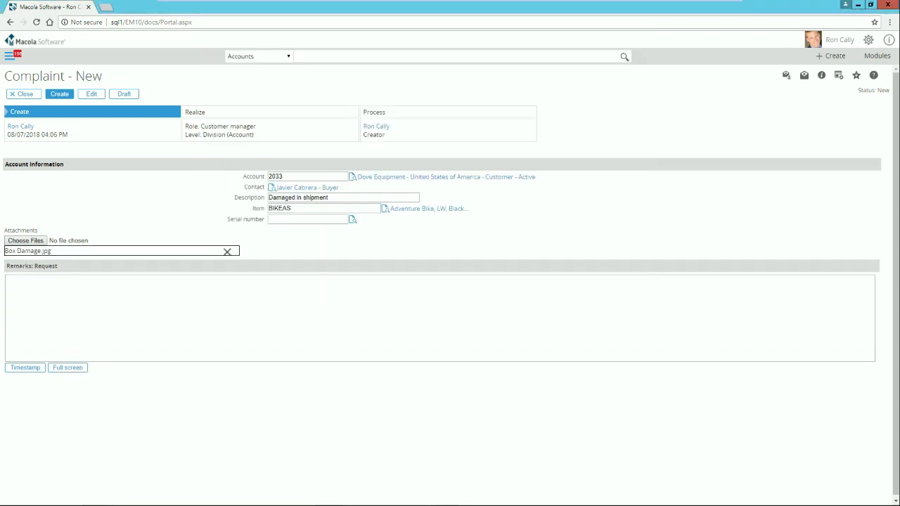
- Add a timestamped request remark reading "Notes" and create the complaint request
left_click(25, 367)
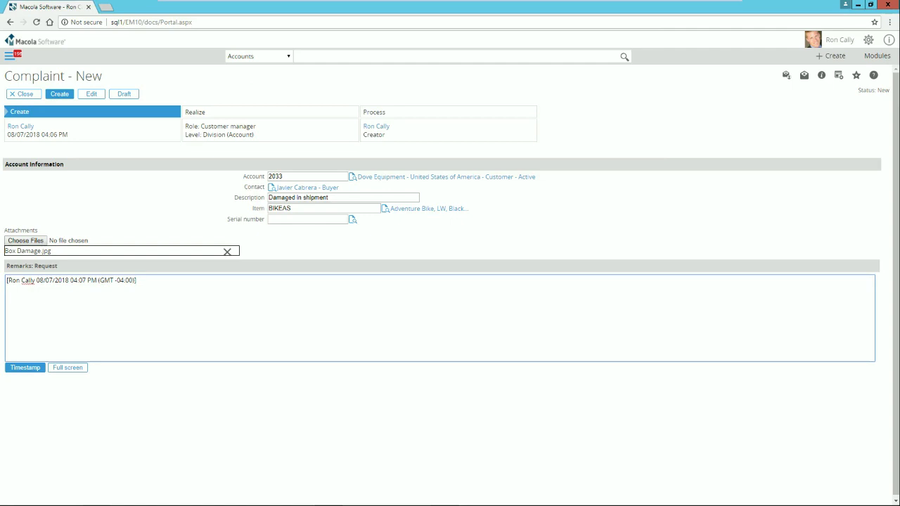
type("Notes")
left_click(385, 132)
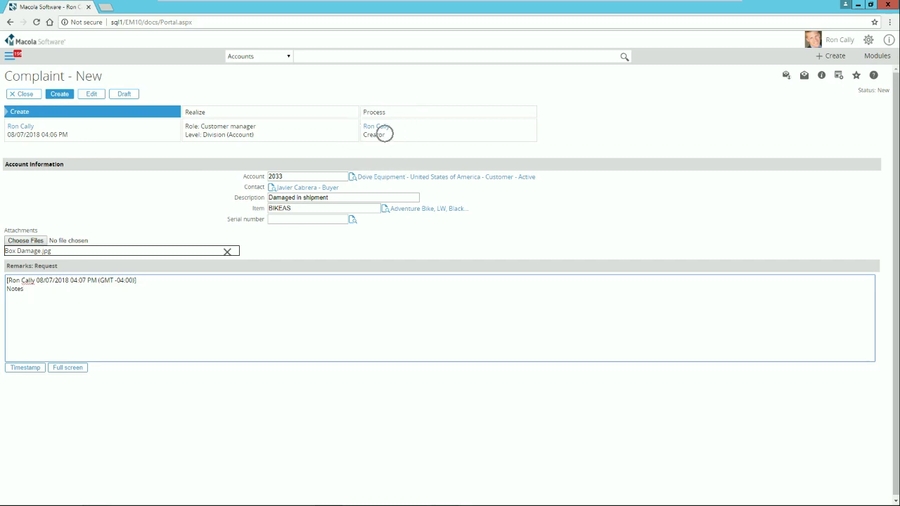
left_click(313, 194)
left_click(59, 93)
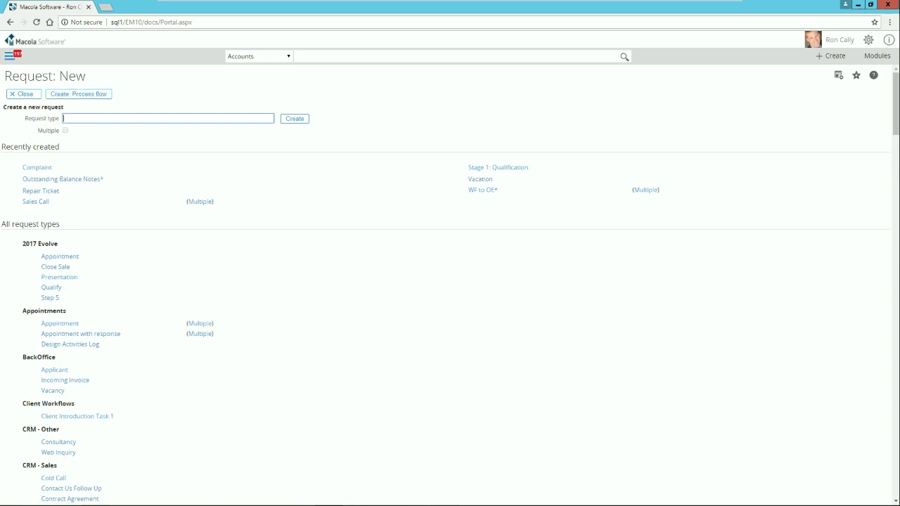
- Go to My workflow and open the 08/07/2018 "Damaged in shipment" complaint for Dove Equipment
left_click(10, 56)
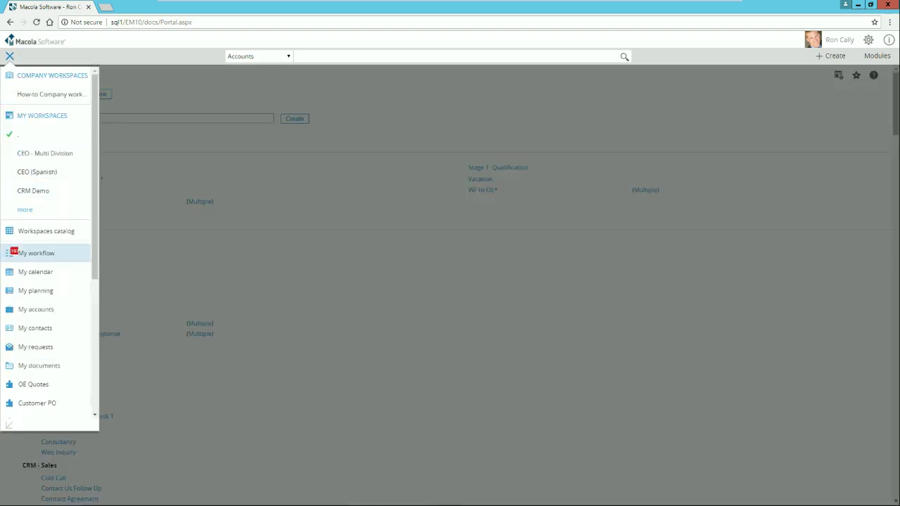
left_click(44, 255)
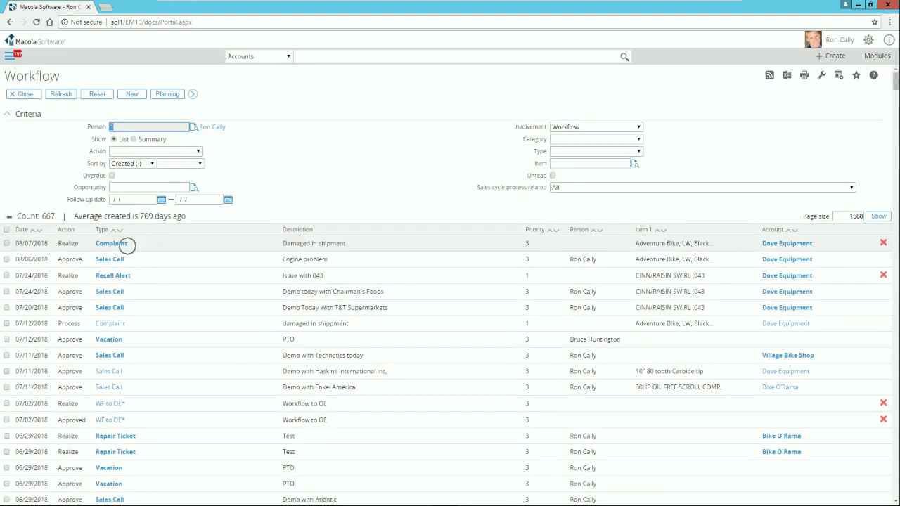
left_click(304, 244)
key("ctrl")
key("ctrl")
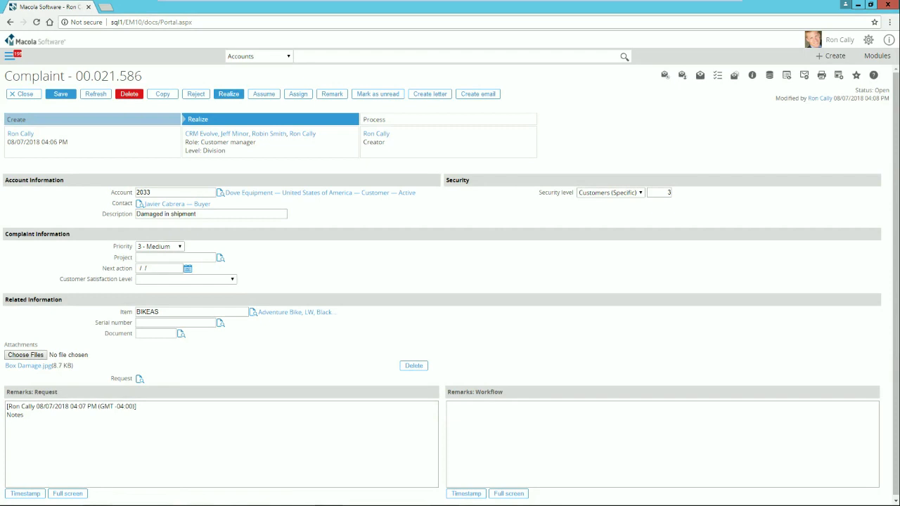
key("ctrl")
- Set the complaint's priority to 1 - Urgent, next action to 08/08/2018 and satisfaction level to "Customer is not satisfied", and assume the request
left_click(170, 247)
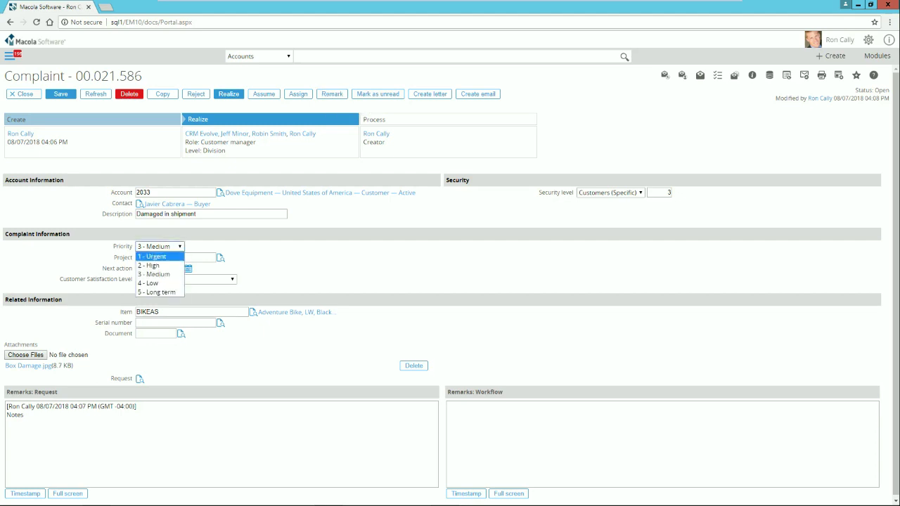
left_click(152, 256)
left_click(189, 268)
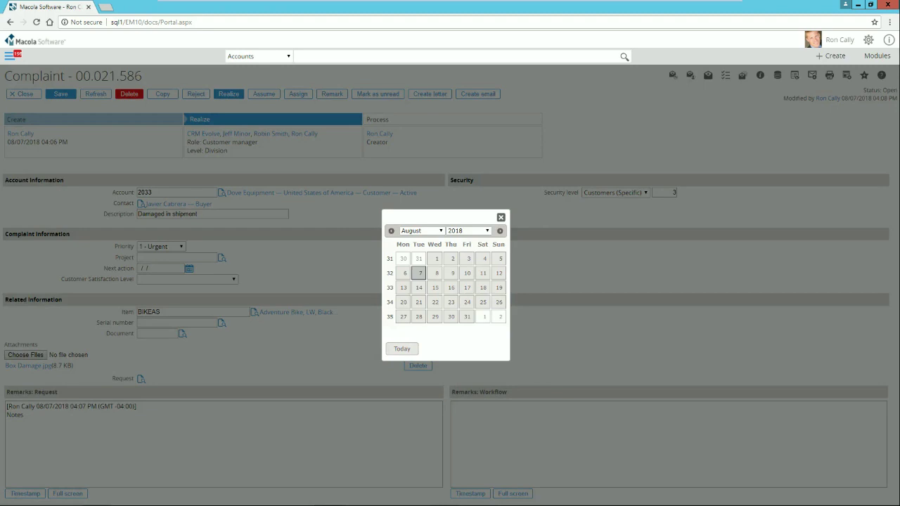
left_click(437, 273)
left_click(186, 280)
left_click(169, 315)
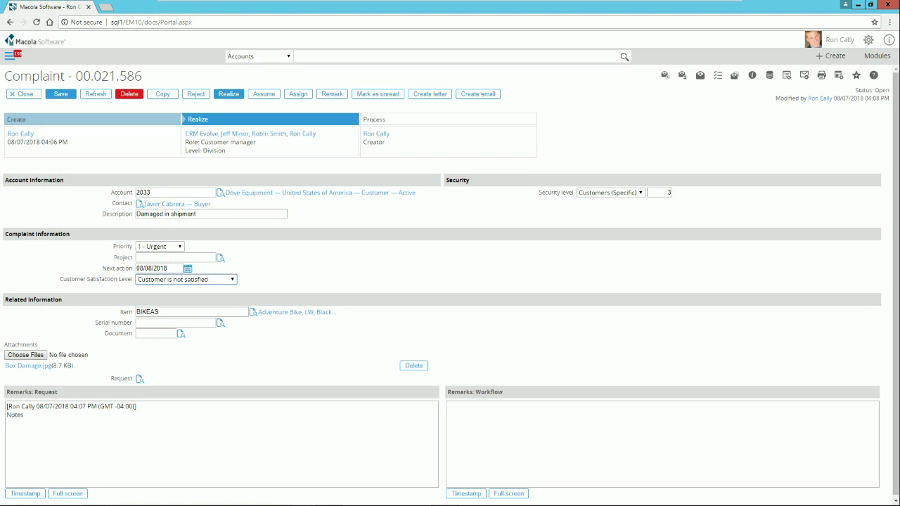
left_click(264, 94)
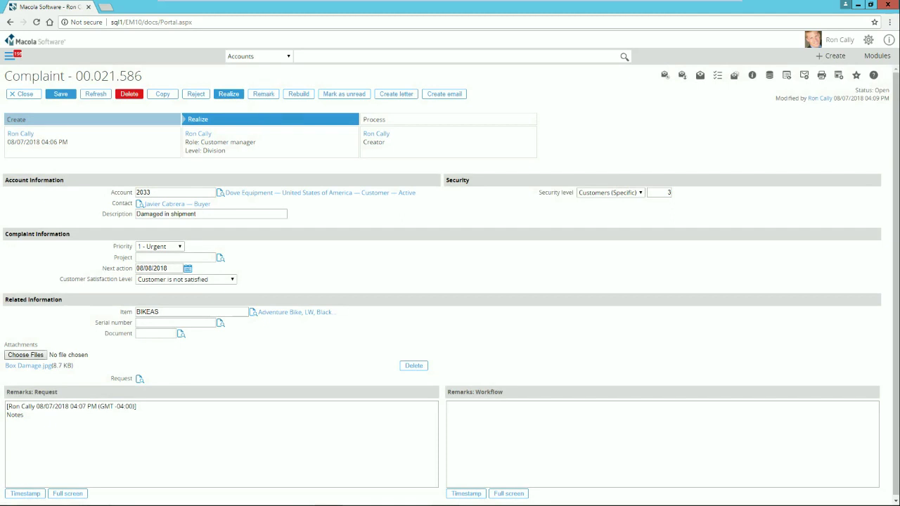
- Open the attached Box Damage.jpg, zoom in on the picture of the damaged box, and close the viewer
left_click(28, 366)
left_click(96, 494)
left_click(113, 435)
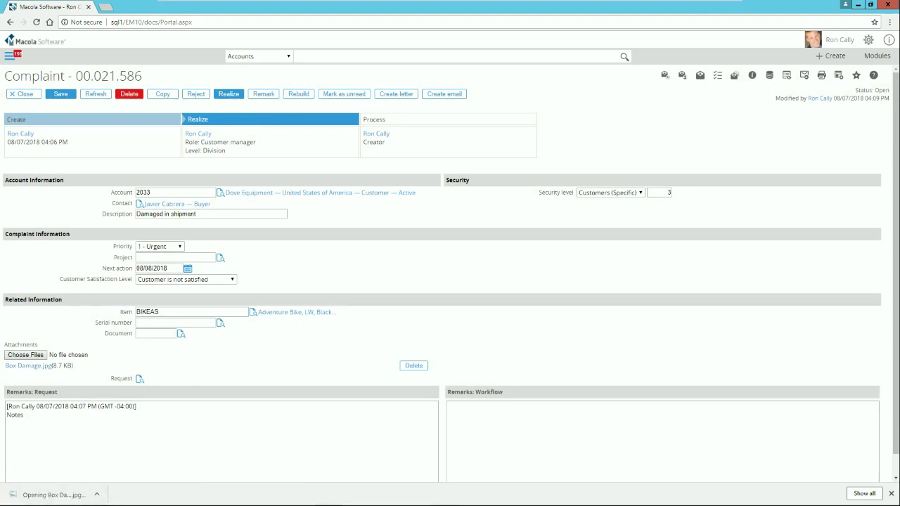
scroll(450, 227, "up", 2)
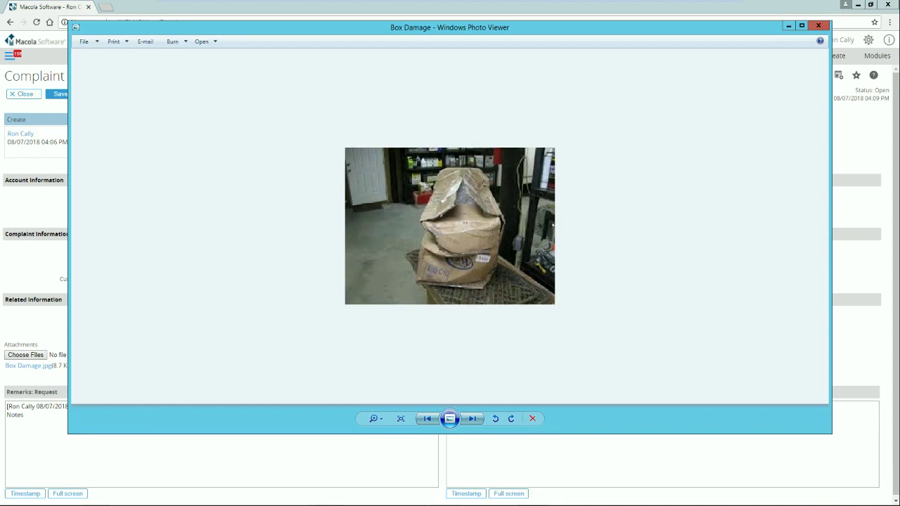
scroll(450, 226, "down", 1)
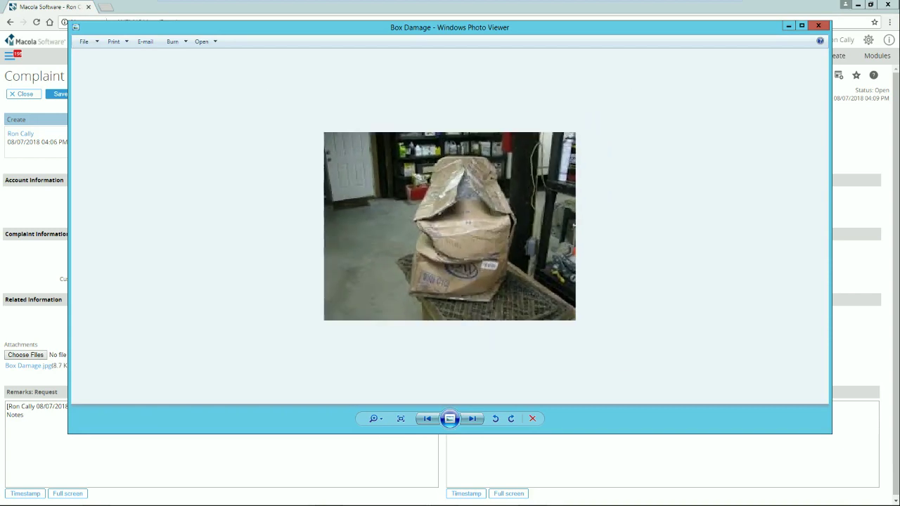
left_click(819, 25)
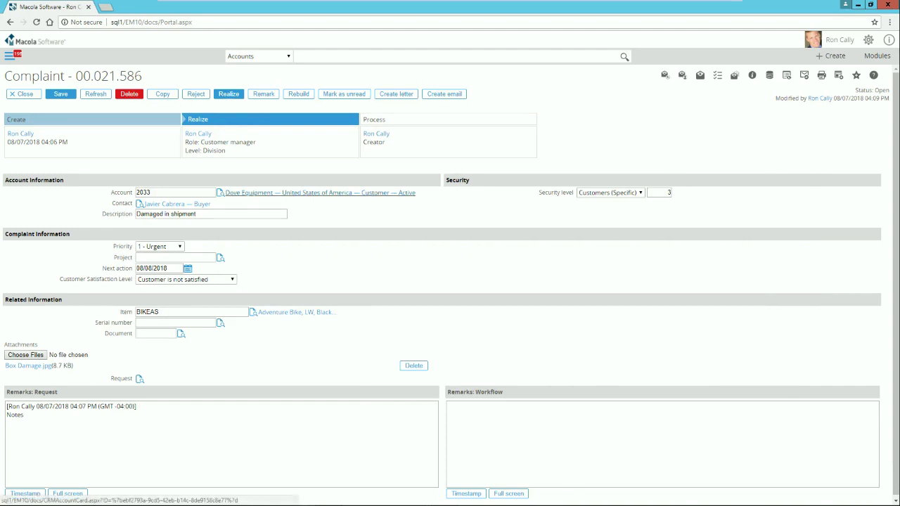
left_click(320, 193)
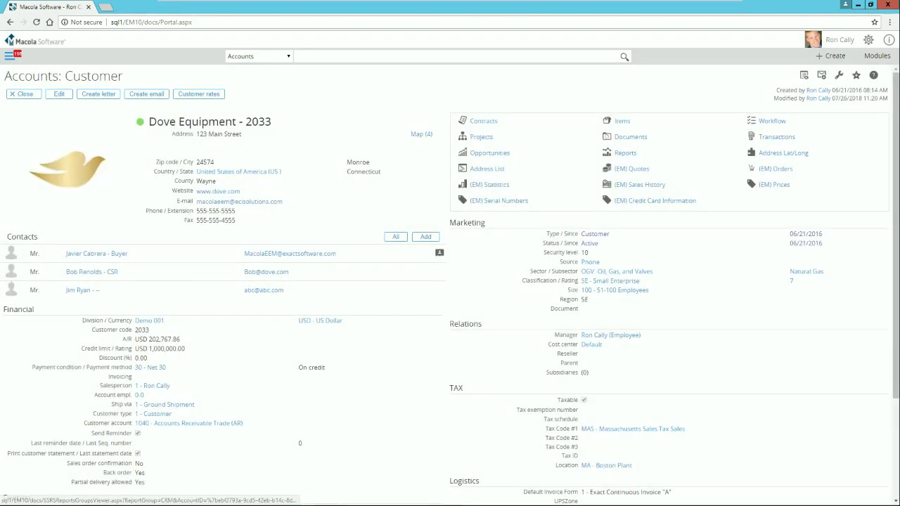
left_click(772, 121)
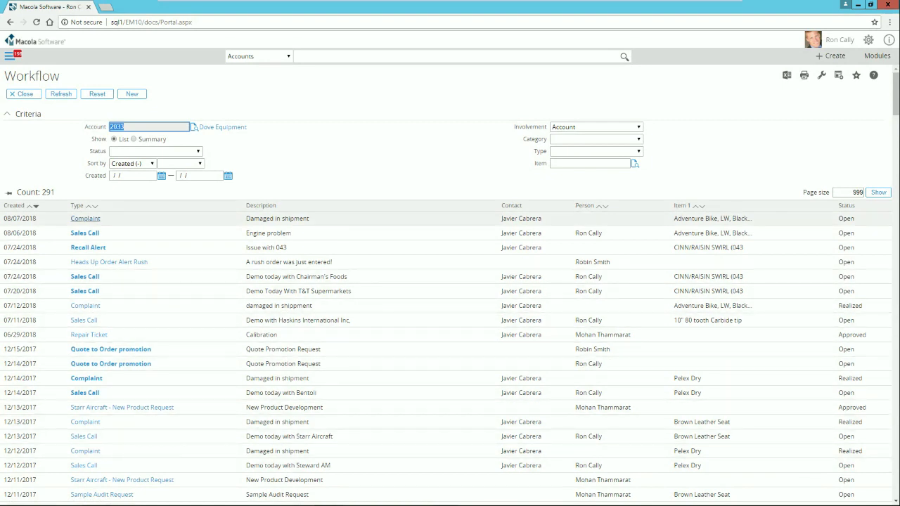
left_click(85, 218)
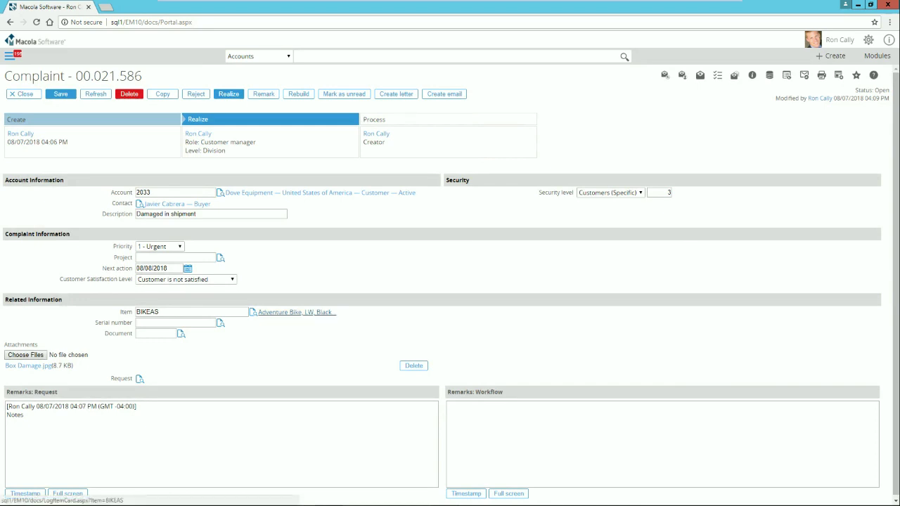
- Look up the complaint through the workflow list on the Adventure Bike item card and reopen it from there
left_click(295, 312)
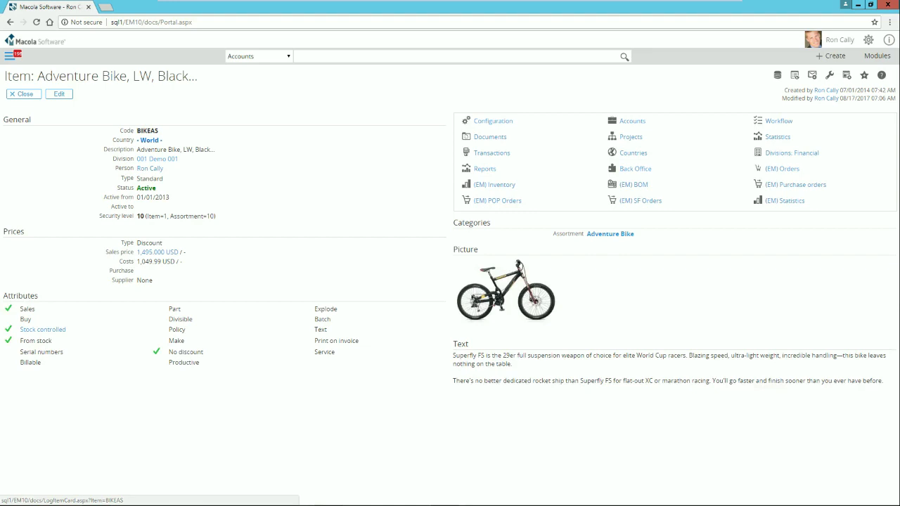
left_click(779, 121)
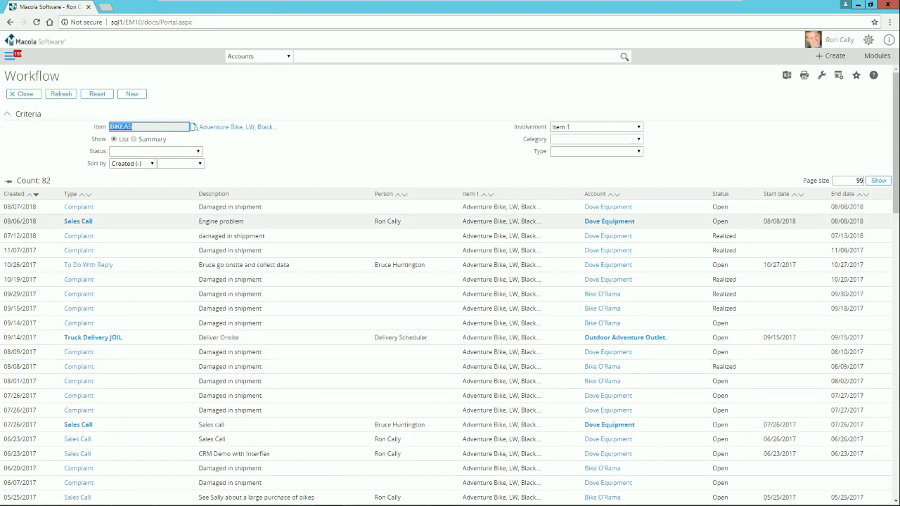
left_click(78, 207)
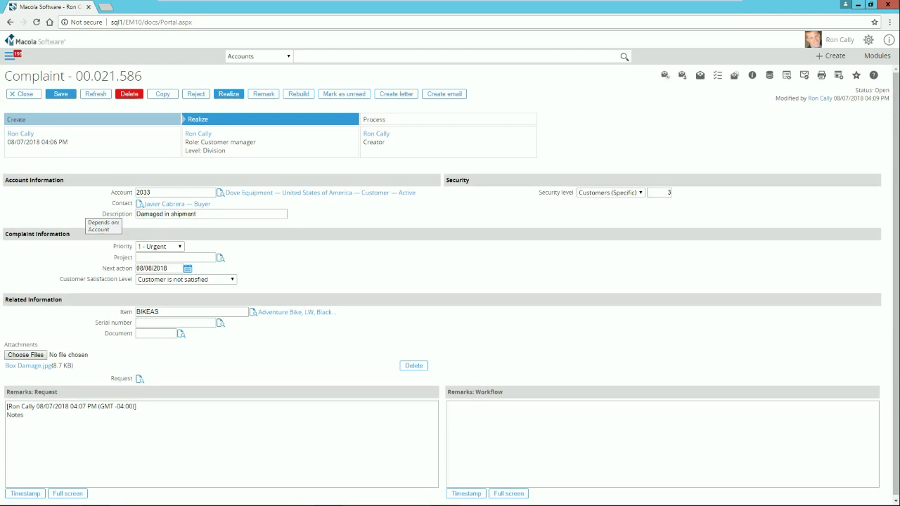
- Add a timestamped workflow remark "send him a new one" and realize the complaint
left_click(466, 493)
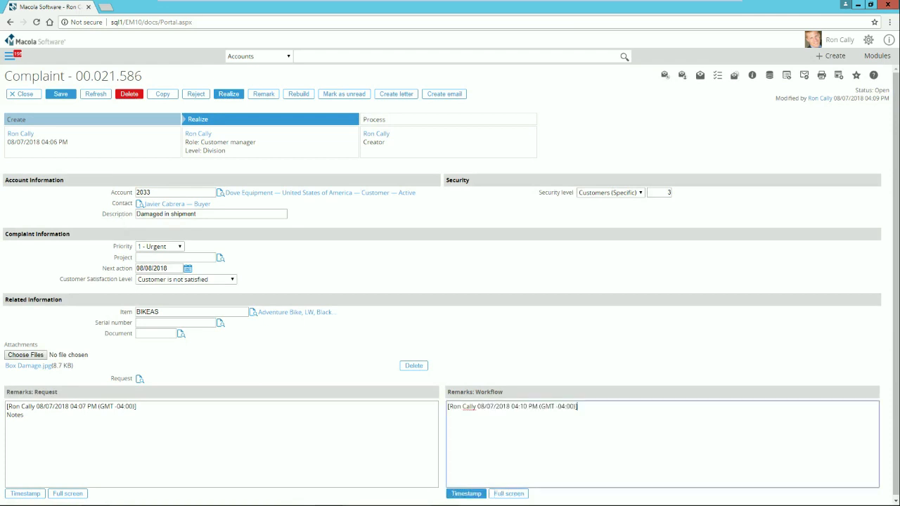
type("send him a new one")
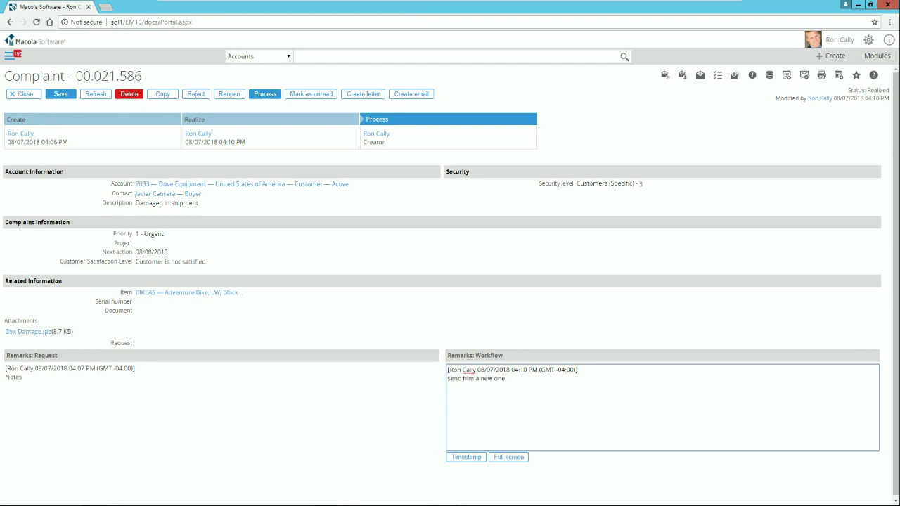
- Switch the global search category to Requests and open the request search form
left_click(258, 56)
key("Down")
key("Down")
key("Up")
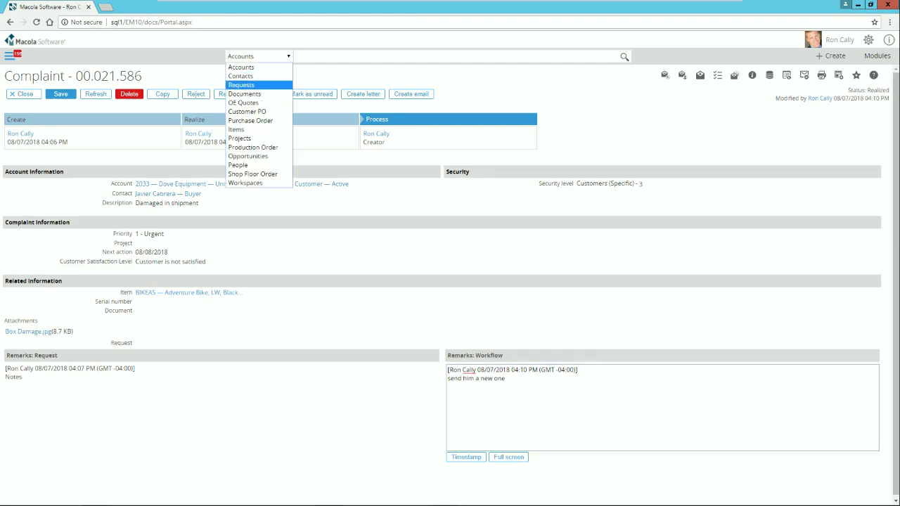
key("Return")
key("Return")
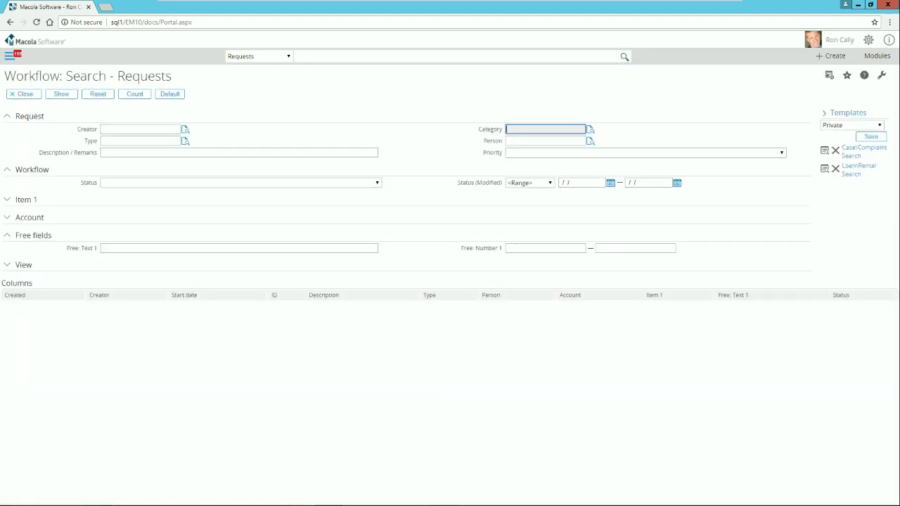
- Find the Complaint request type with "comp", list all requests of that type, and start exporting the list to Excel
left_click(185, 141)
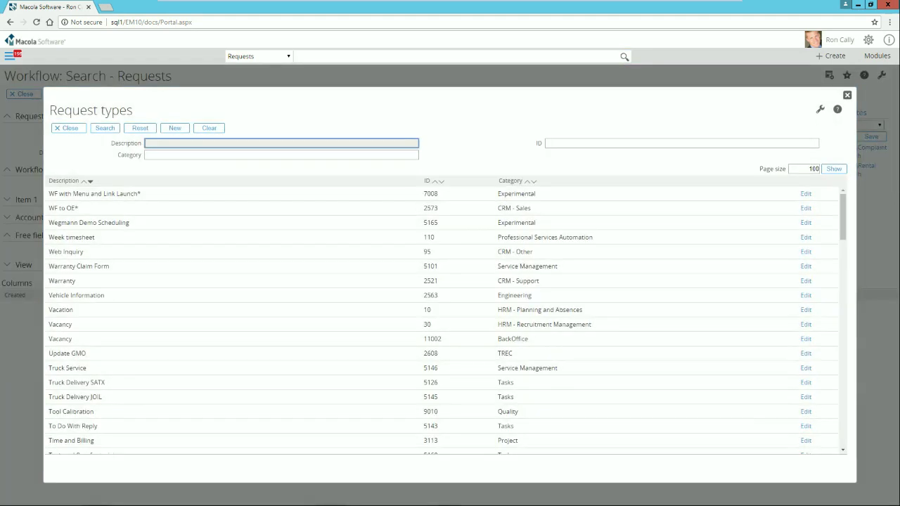
type("comp")
key("Return")
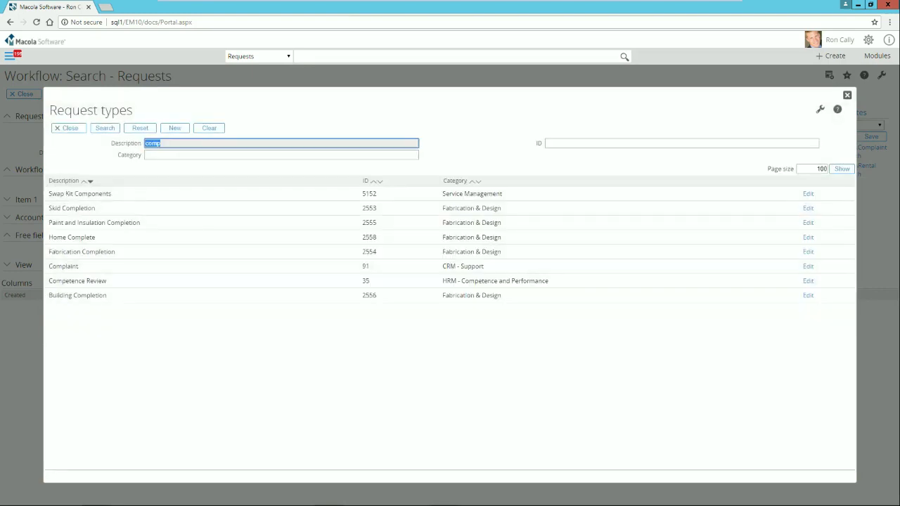
left_click(63, 266)
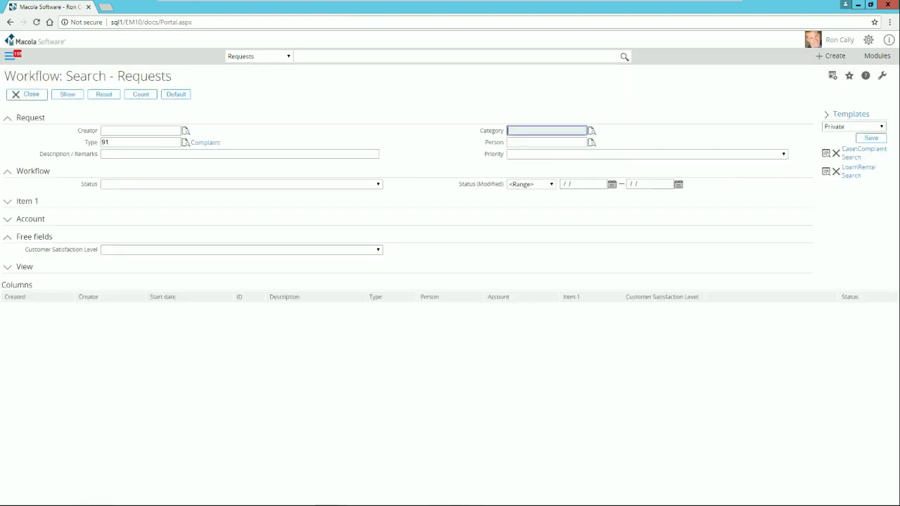
left_click(61, 94)
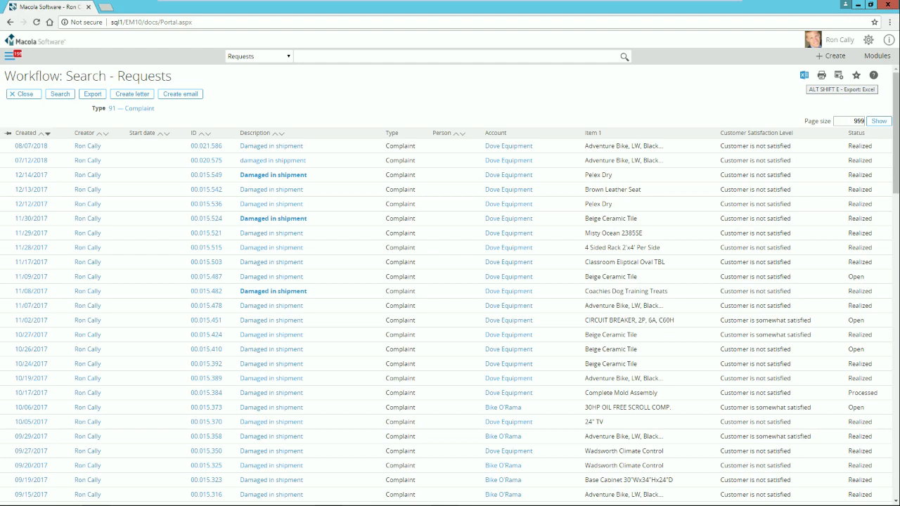
left_click(804, 75)
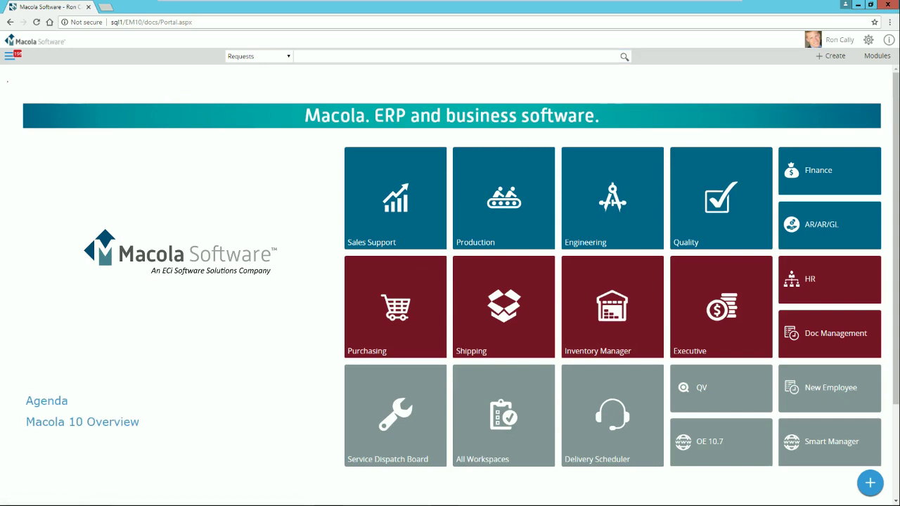
- Open My planning and examine the 2018 calendar entries around August 7 and 8
left_click(10, 56)
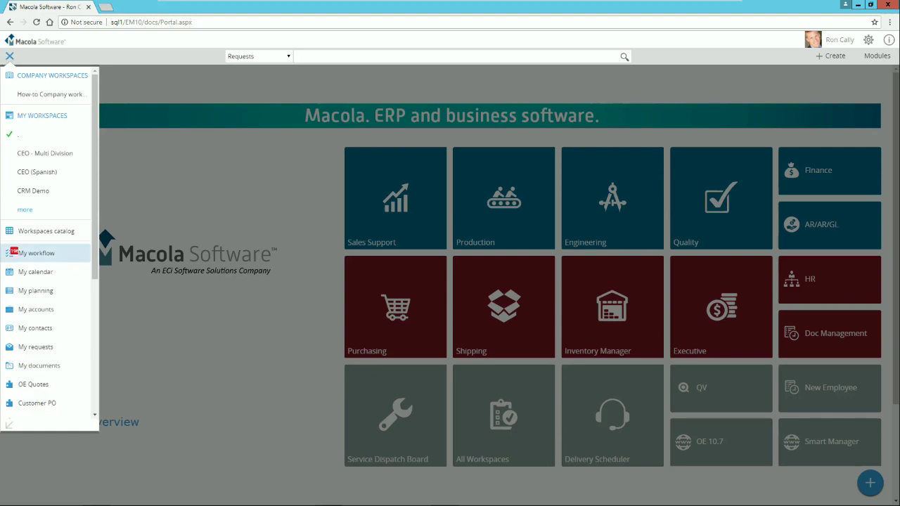
left_click(35, 290)
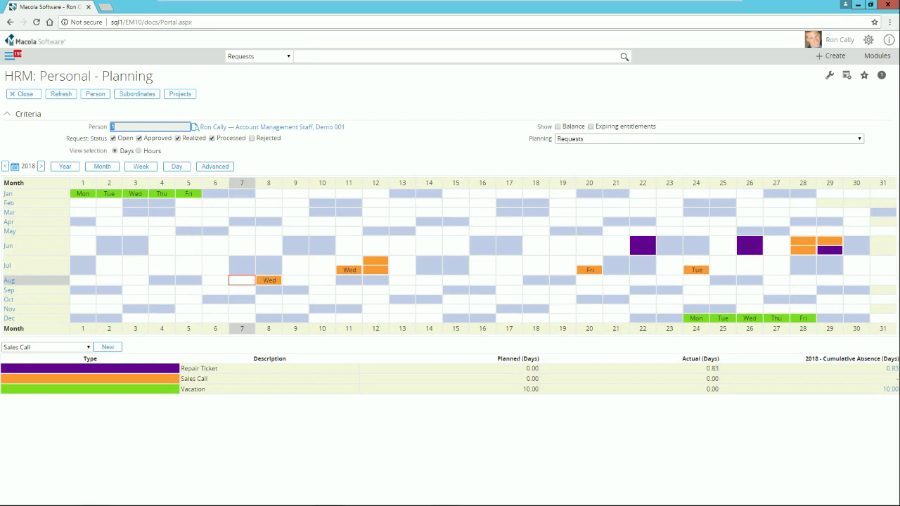
mouse_move(267, 281)
mouse_move(193, 318)
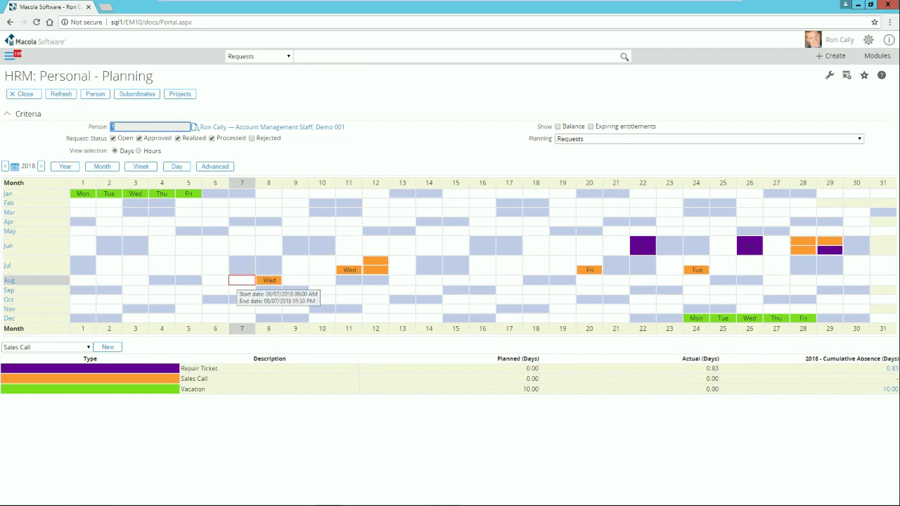
- Start a new Sales Call for August 7, 2018 with Dove Equipment as the account and its buyer as the contact
left_click(242, 280)
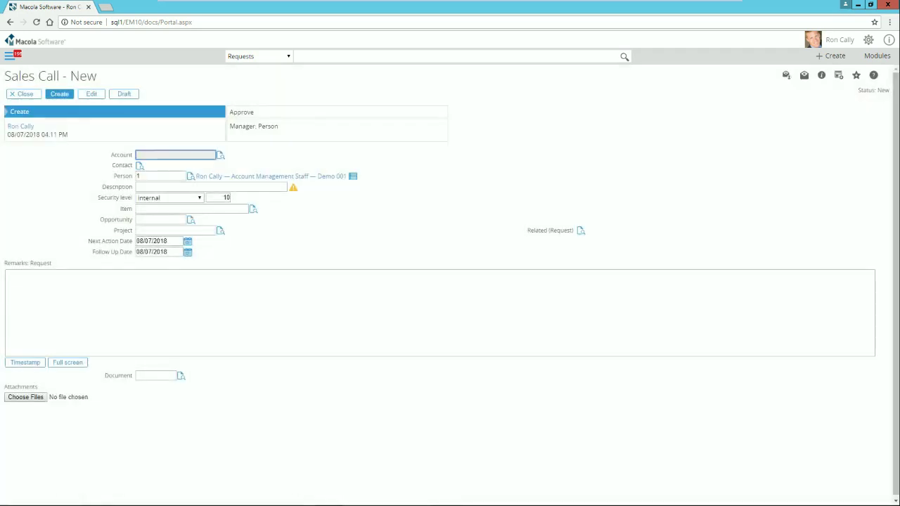
type("2033")
key("Tab")
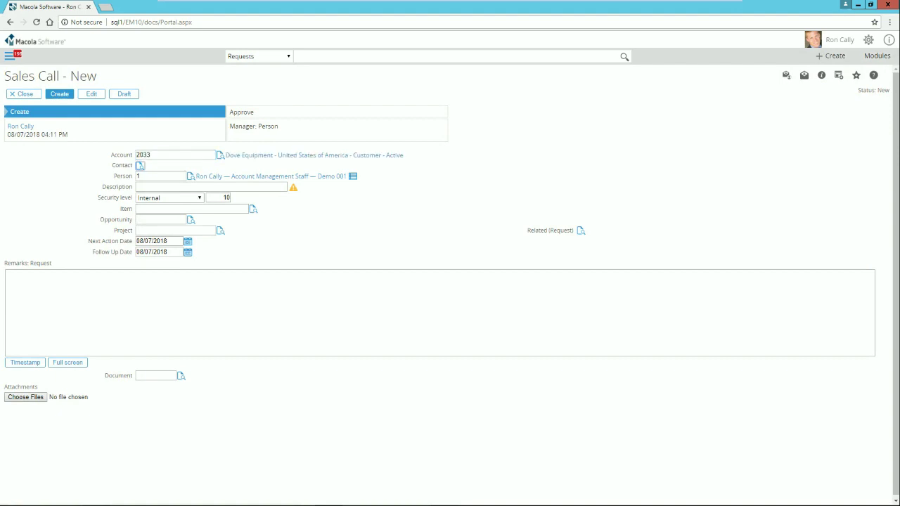
key("Tab")
left_click(139, 165)
left_click(53, 205)
- Describe the sales call as "Bike damage", set the item to BIKEAS, timestamp the request remarks, and create the request
left_click(211, 186)
type("Bik")
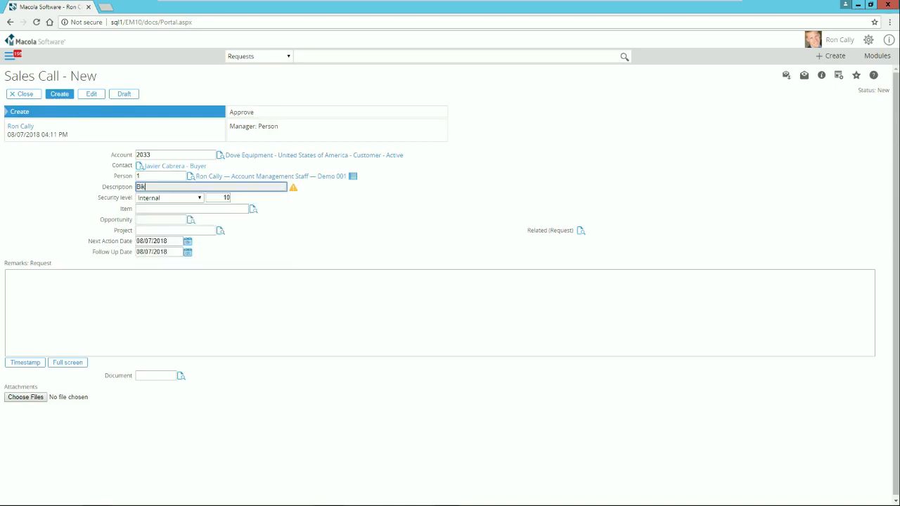
type("e damaga")
left_click(191, 209)
type("BIKEAS")
key("Tab")
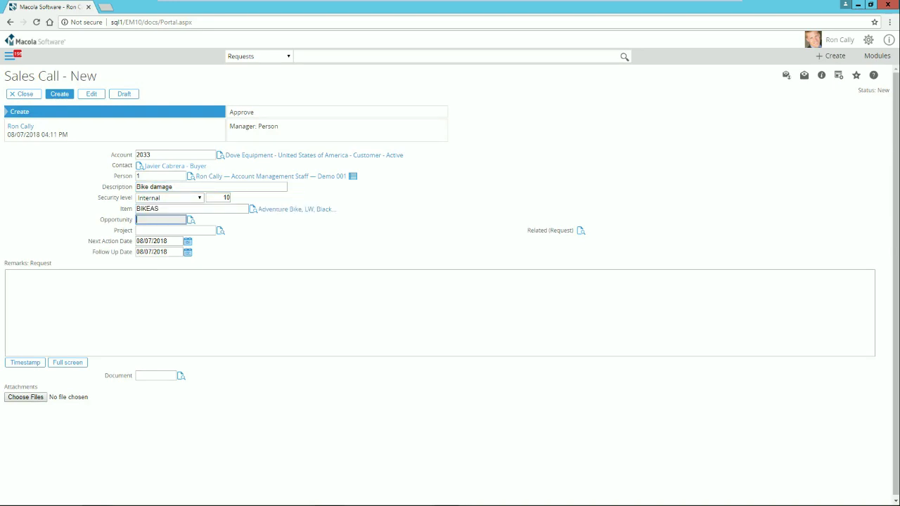
left_click(24, 362)
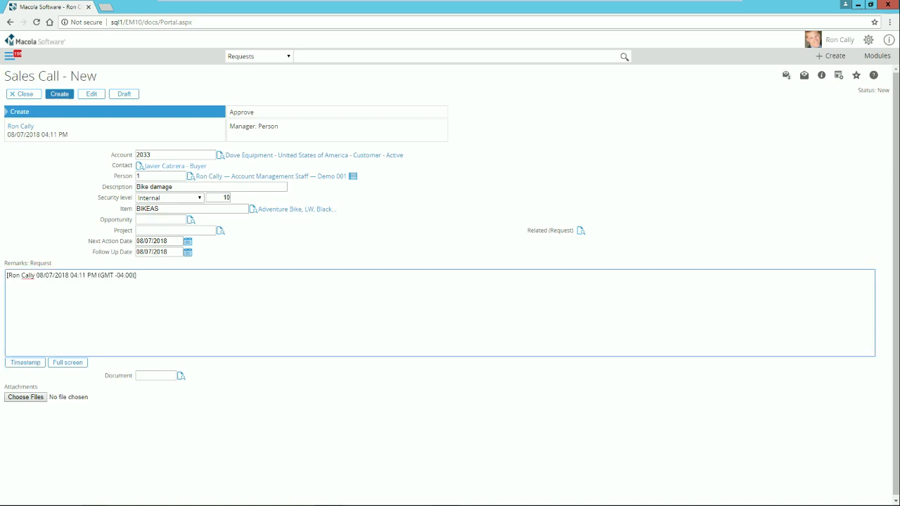
left_click(59, 94)
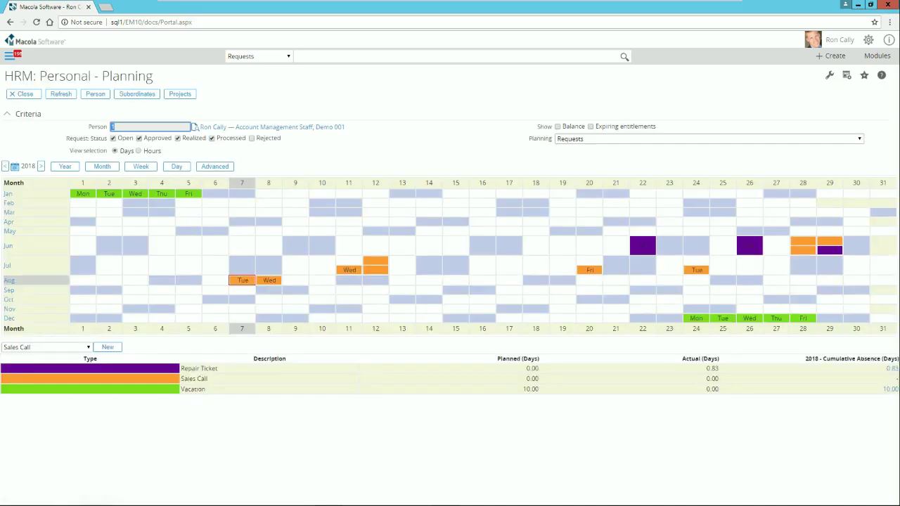
- Open the August 7 sales call from the planning calendar and view its contact's card
mouse_move(243, 281)
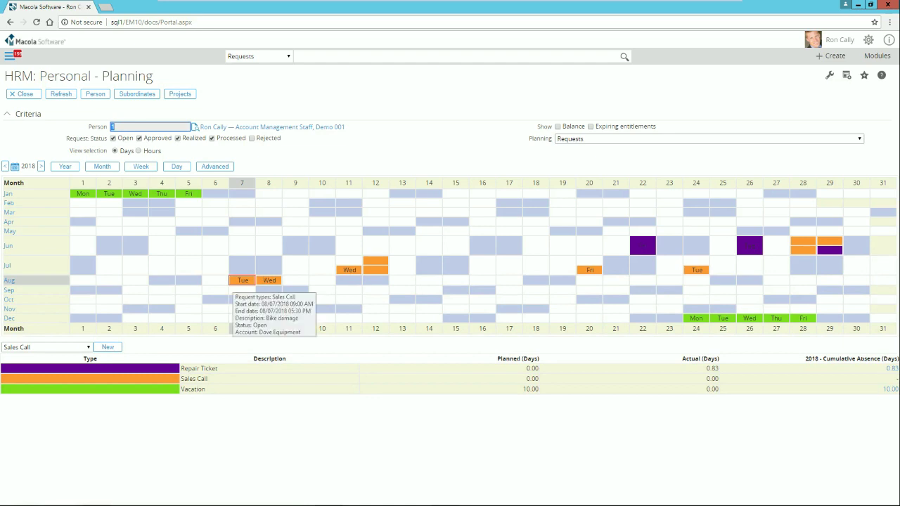
left_click(243, 280)
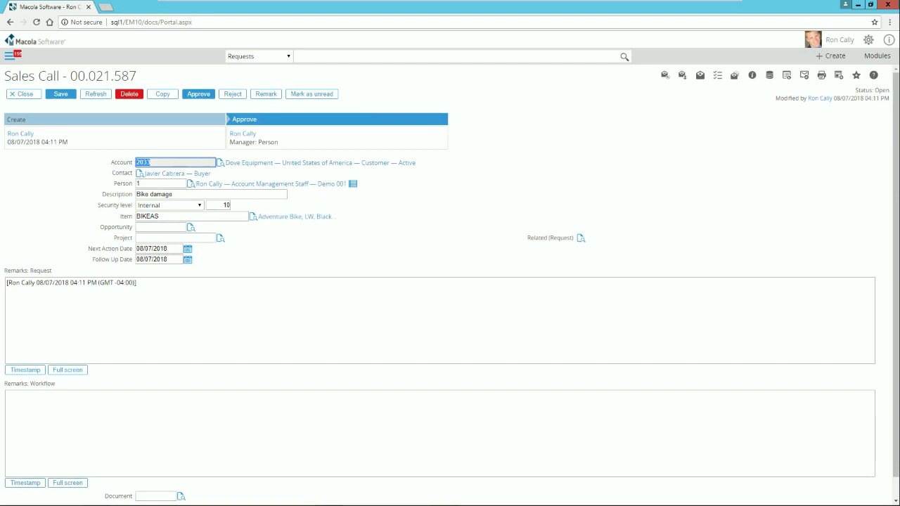
left_click(164, 173)
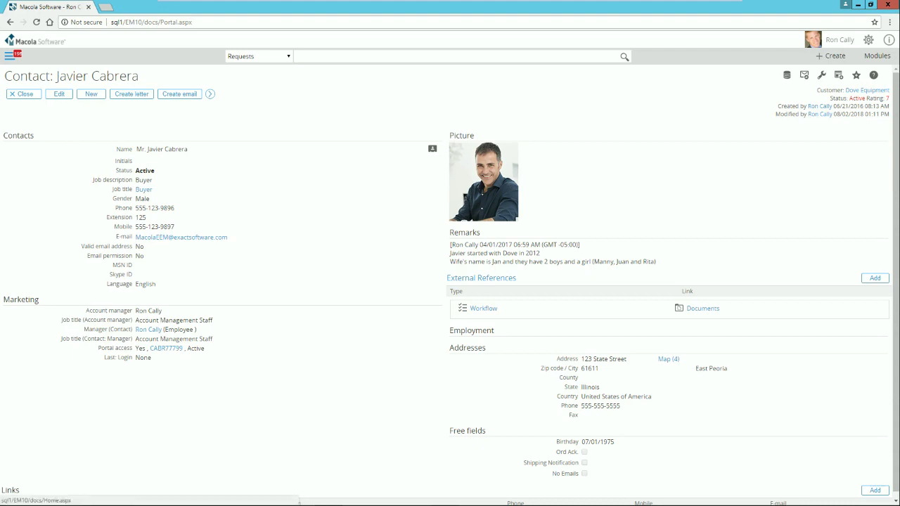
- Return to the home page, set the global search category to Documents, and search for "invoice"
left_click(35, 41)
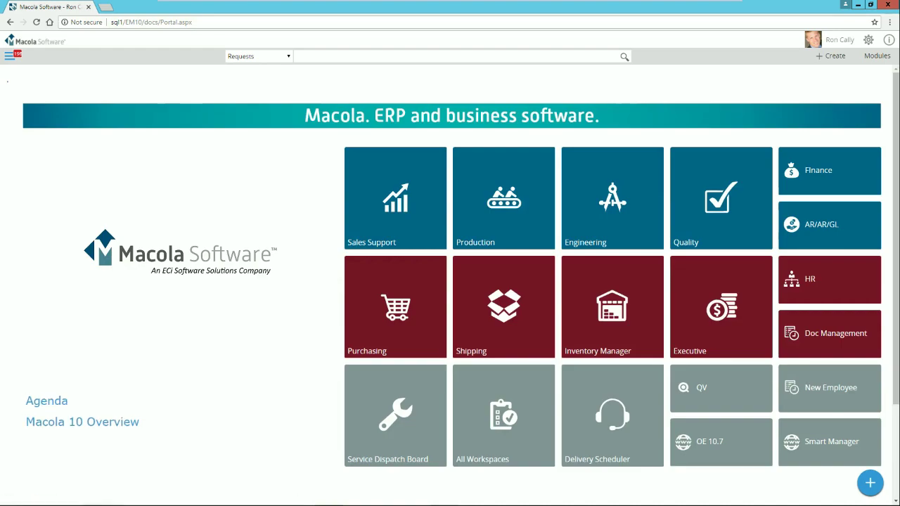
left_click(258, 56)
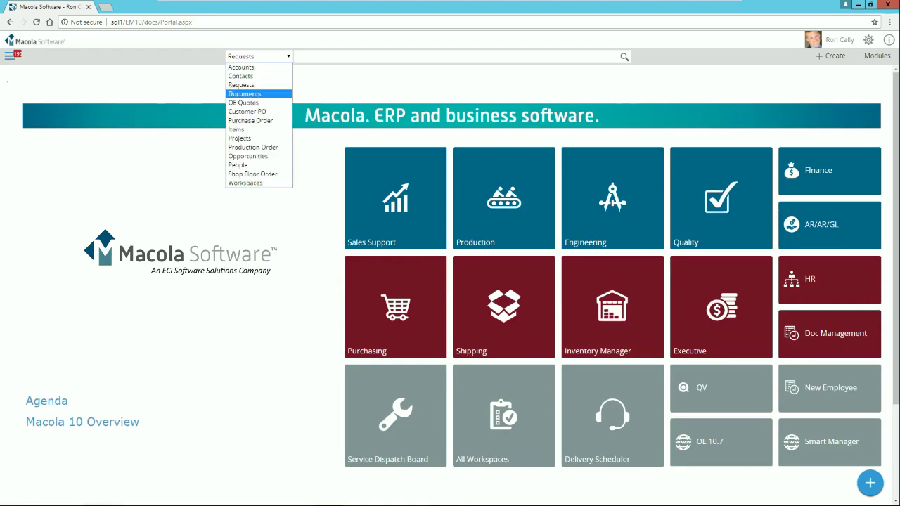
left_click(242, 93)
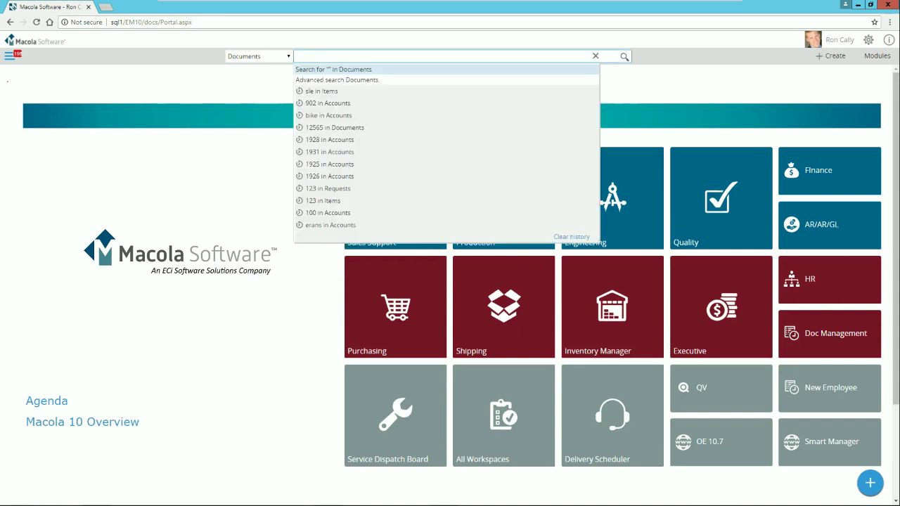
type("invoice")
key("Return")
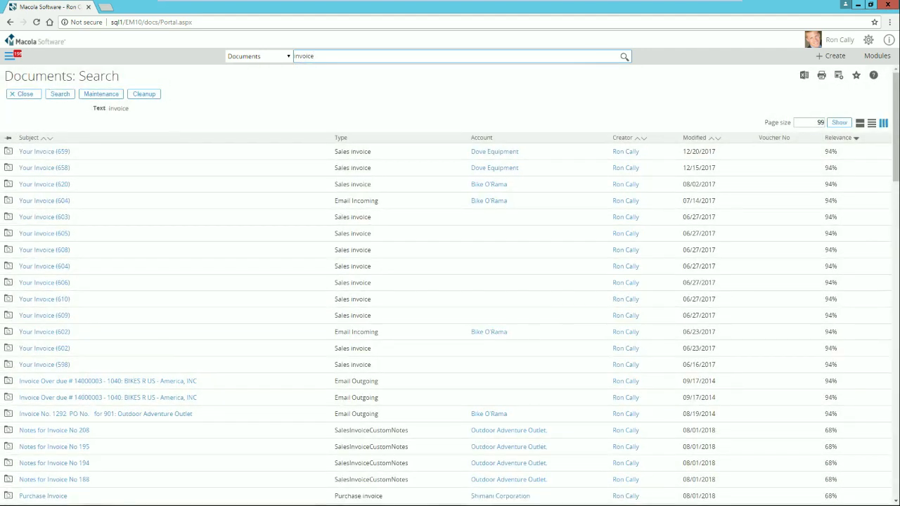
- Search documents for "*501", open the first Invoice 501 document, and view its Invoice501.pdf attachment
left_click(421, 56)
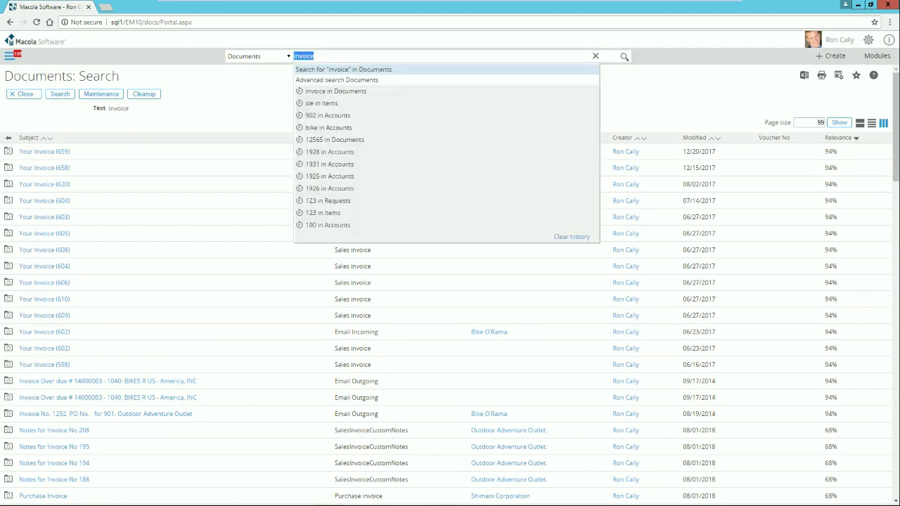
type("*501")
key("Return")
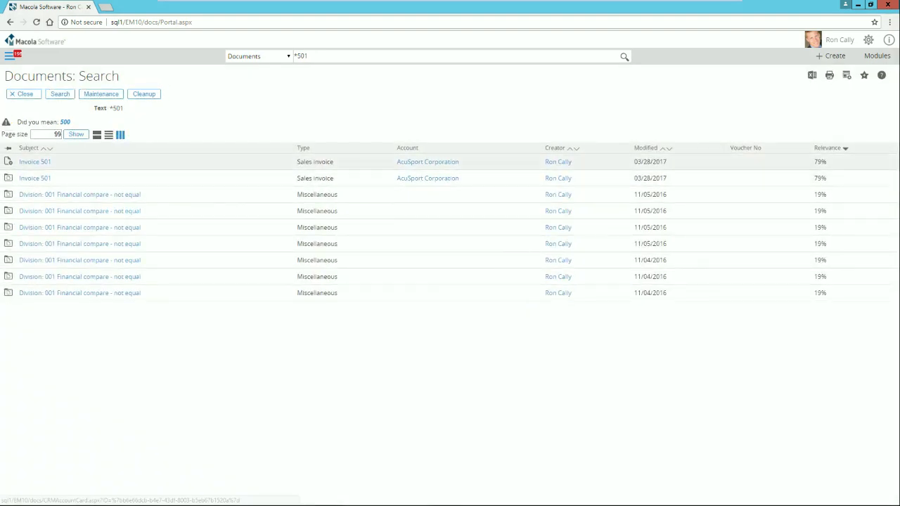
left_click(34, 162)
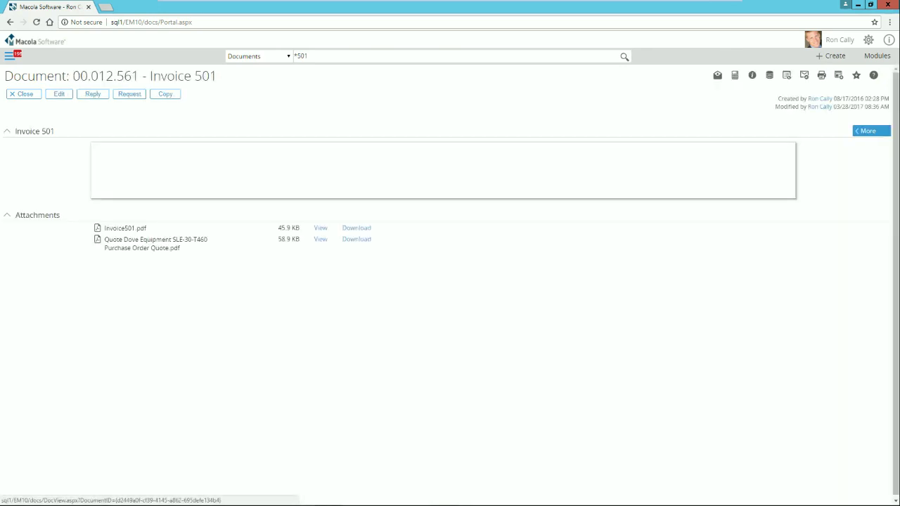
left_click(321, 228)
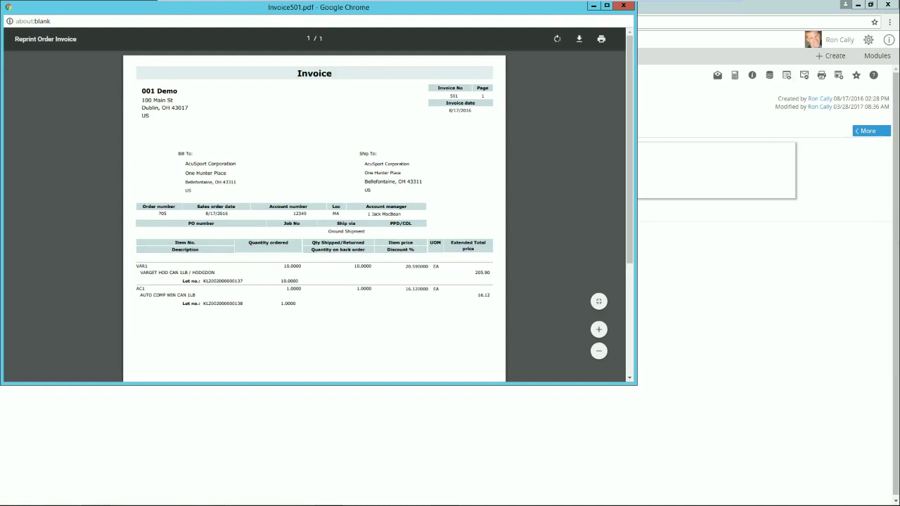
left_click(623, 6)
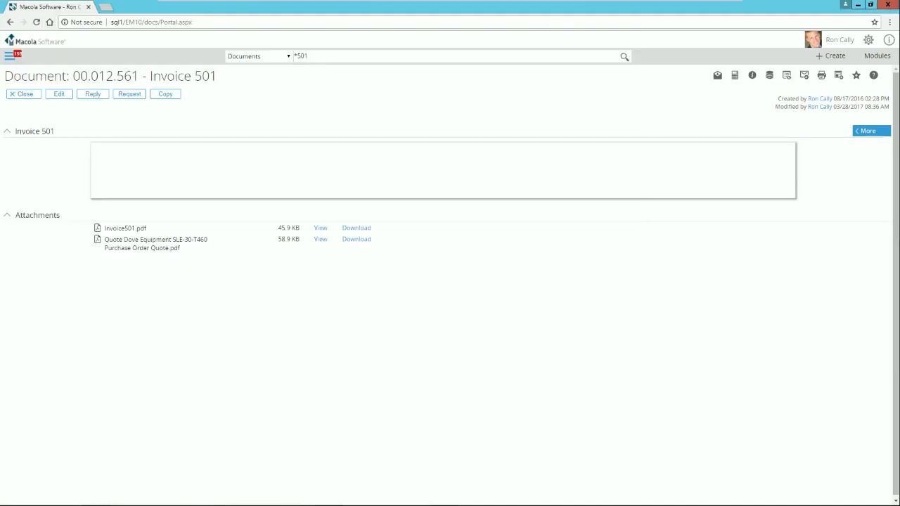
- Go back to the document search results, open the AcuSport Corporation account card, and list the account's documents
left_click(294, 56)
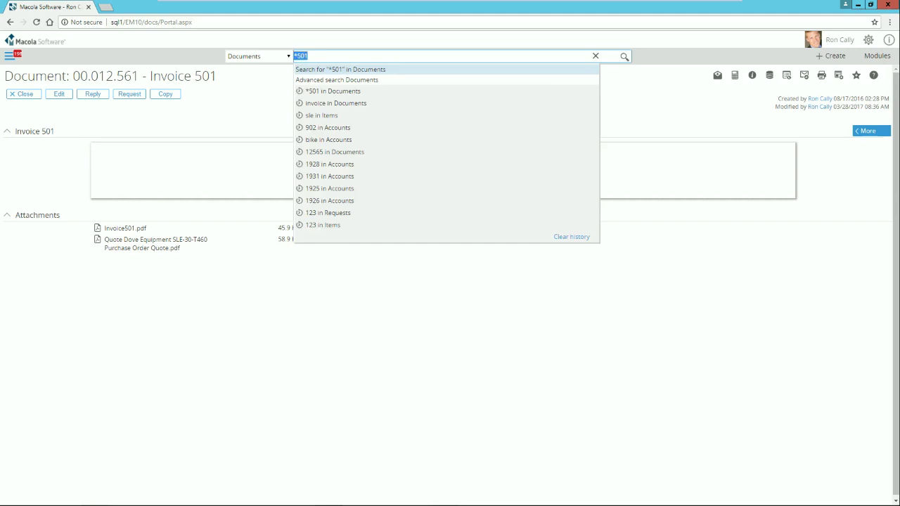
left_click(25, 94)
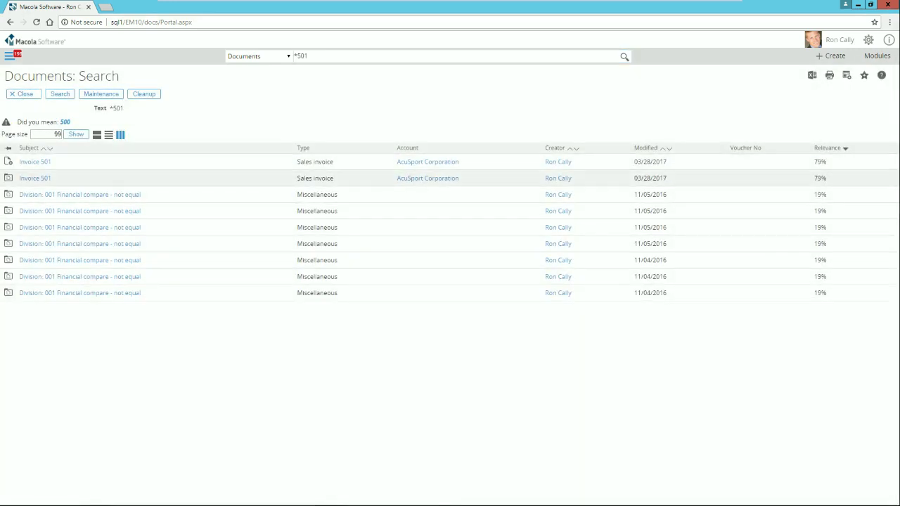
left_click(428, 162)
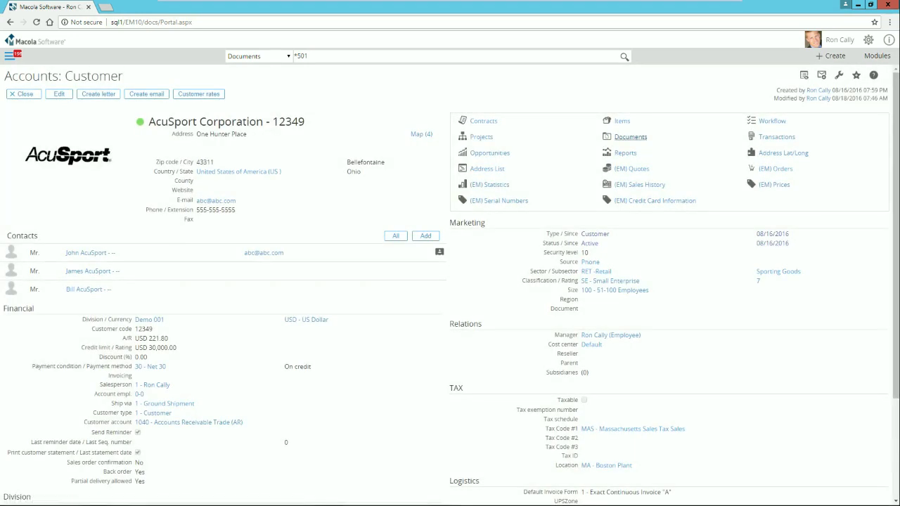
left_click(630, 137)
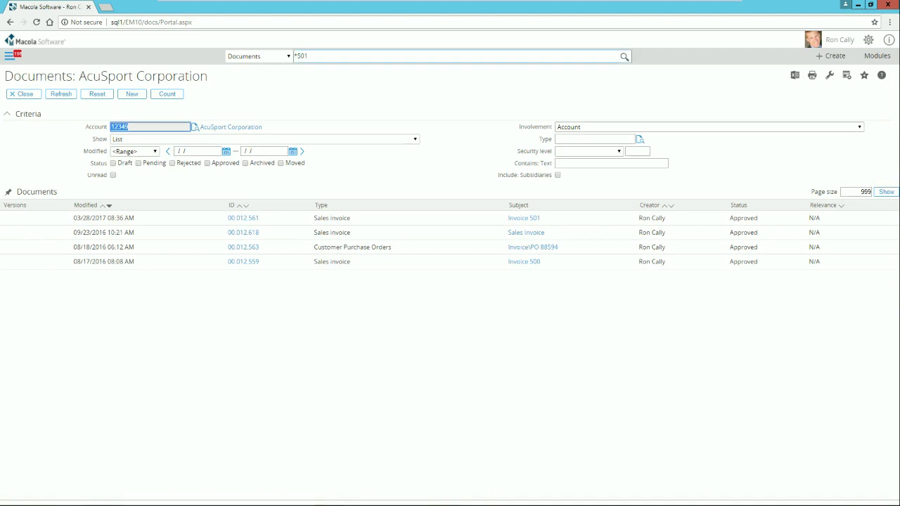
- Search documents for "help", open the TNR test email, and highlight the word "help" in its footer text
left_click(301, 56)
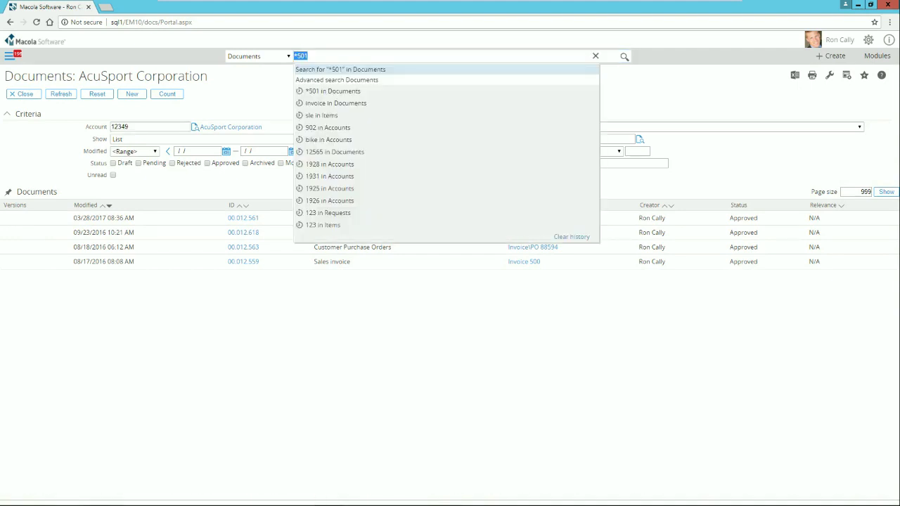
type("help")
key("Return")
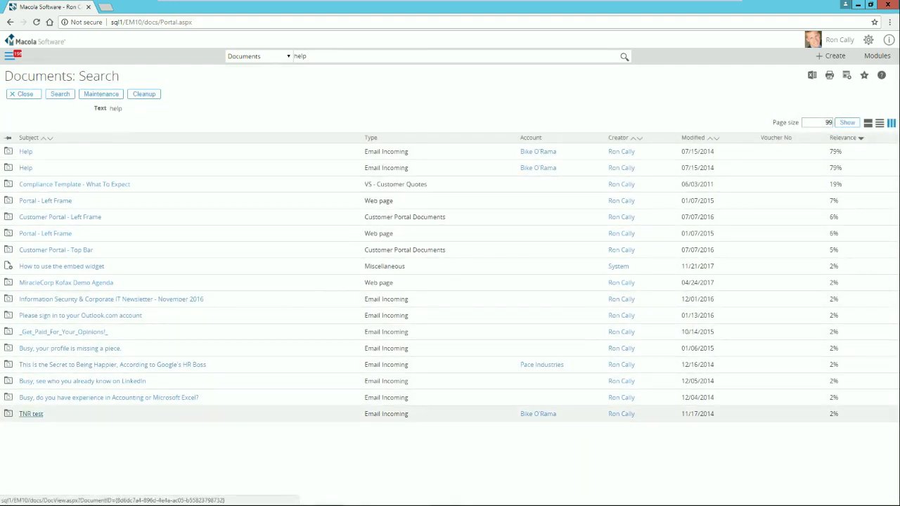
left_click(31, 414)
scroll(450, 282, "down", 2)
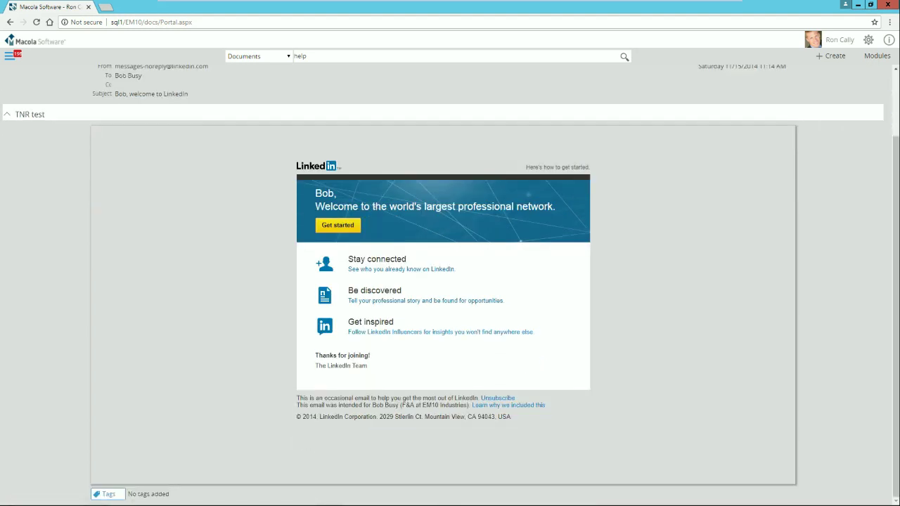
double_click(383, 398)
scroll(450, 282, "up", 1)
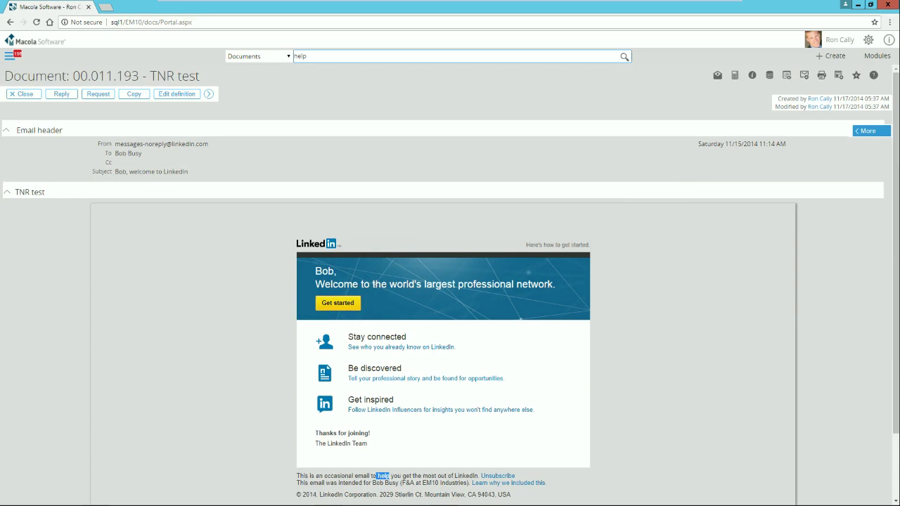
- Search documents for "msds", open the first MSDS Carbon factsheet, and view its Material-Safety-Data-Sheet.pdf attachment
left_click(444, 56)
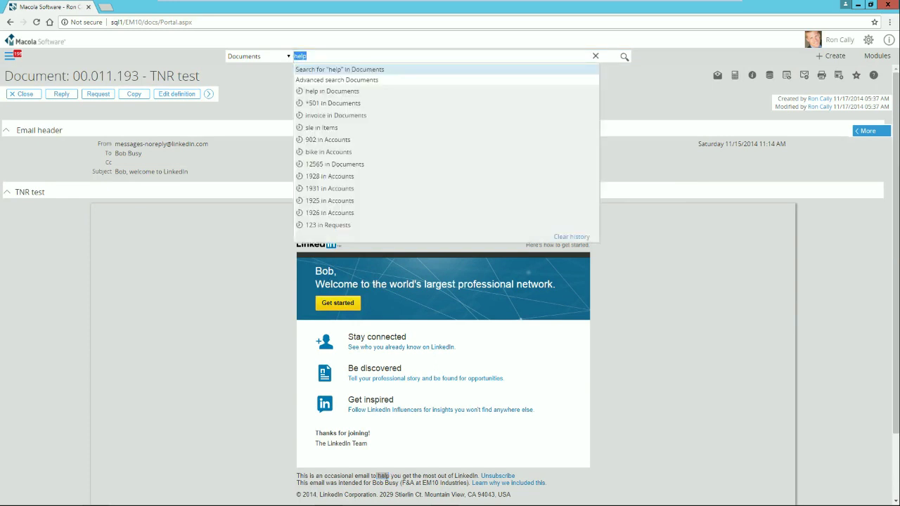
type("msds")
key("Return")
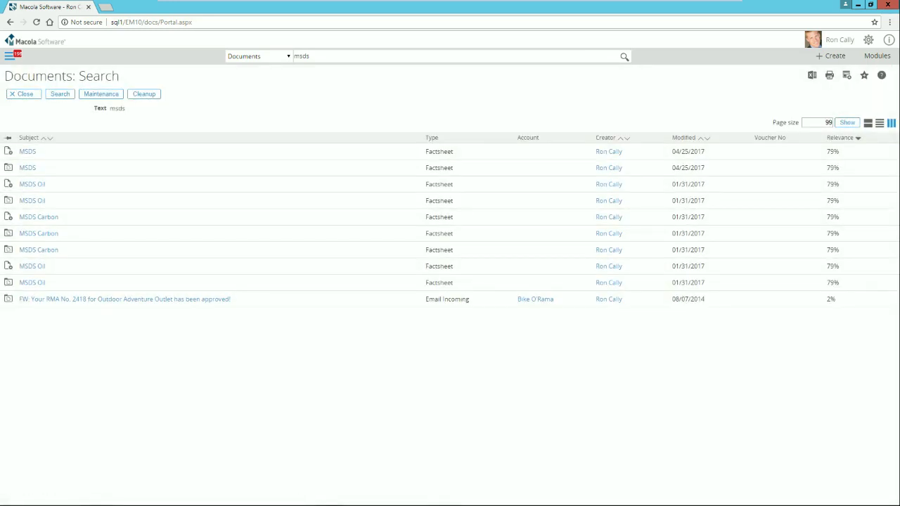
left_click(39, 217)
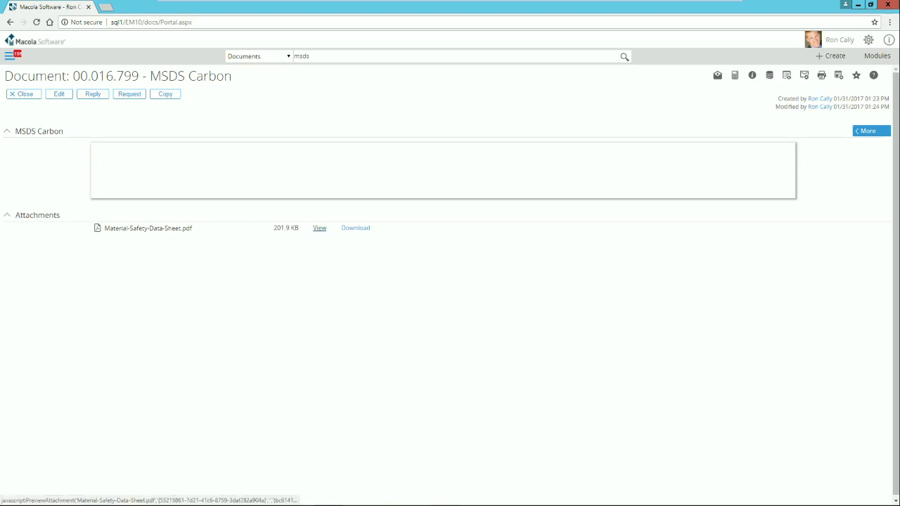
left_click(319, 228)
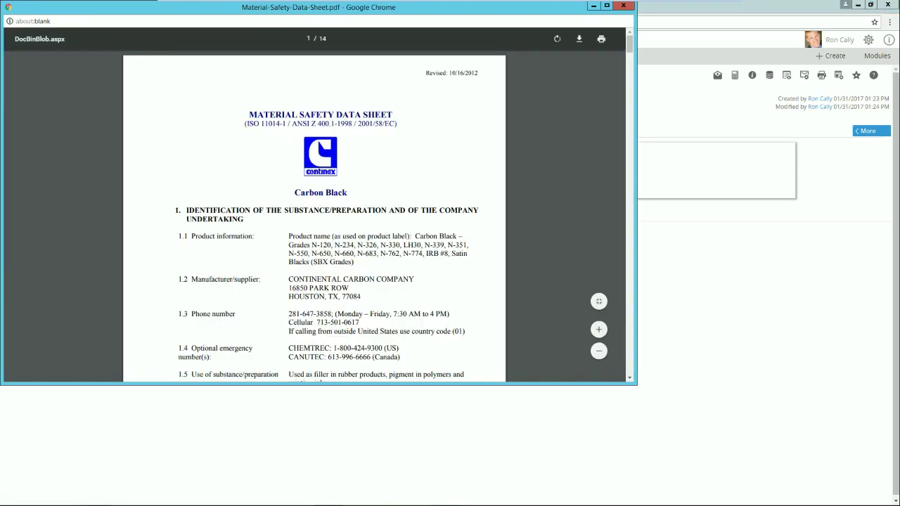
left_click(623, 6)
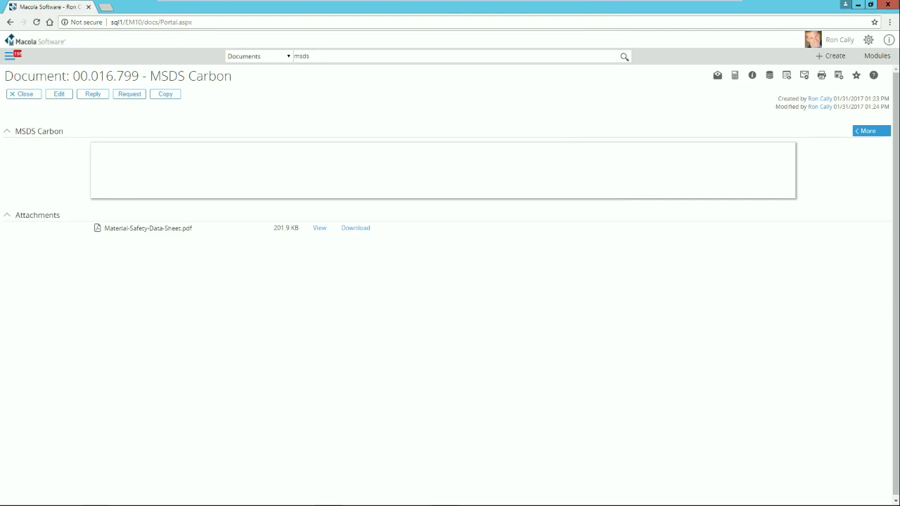
- Search documents for "manual", open the Quality Manual II document, and highlight the version number in its title
left_click(351, 56)
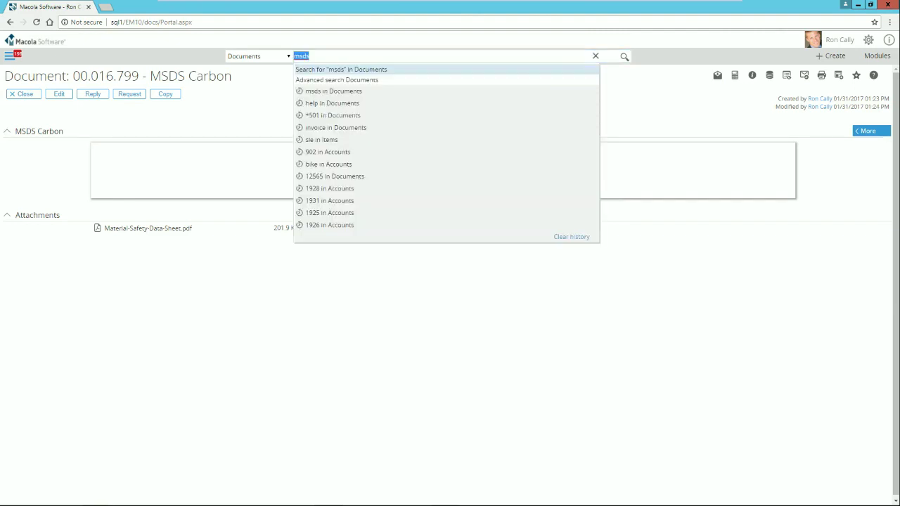
type("manual")
key("Return")
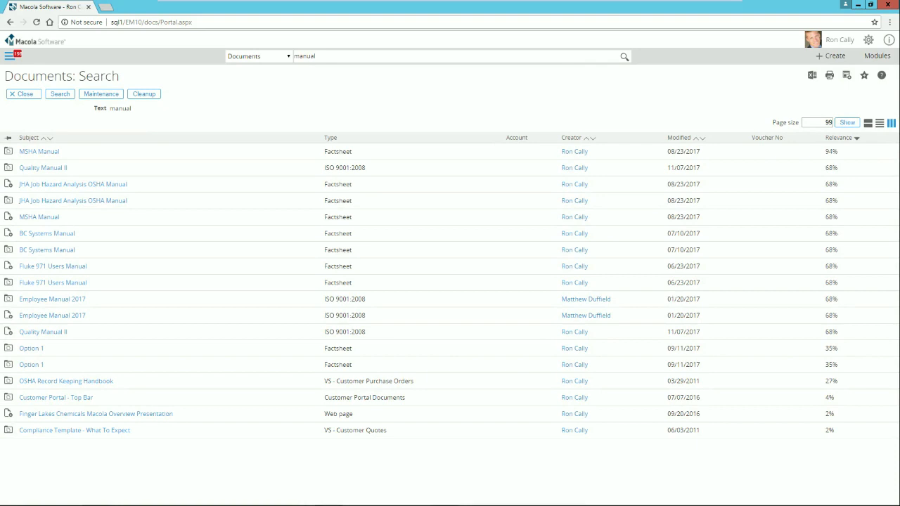
left_click(43, 332)
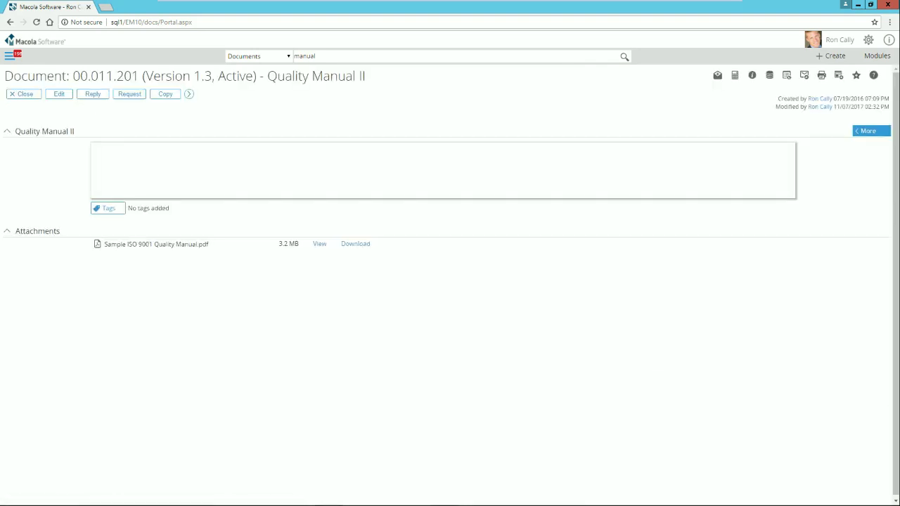
left_click_drag(145, 76, 212, 76)
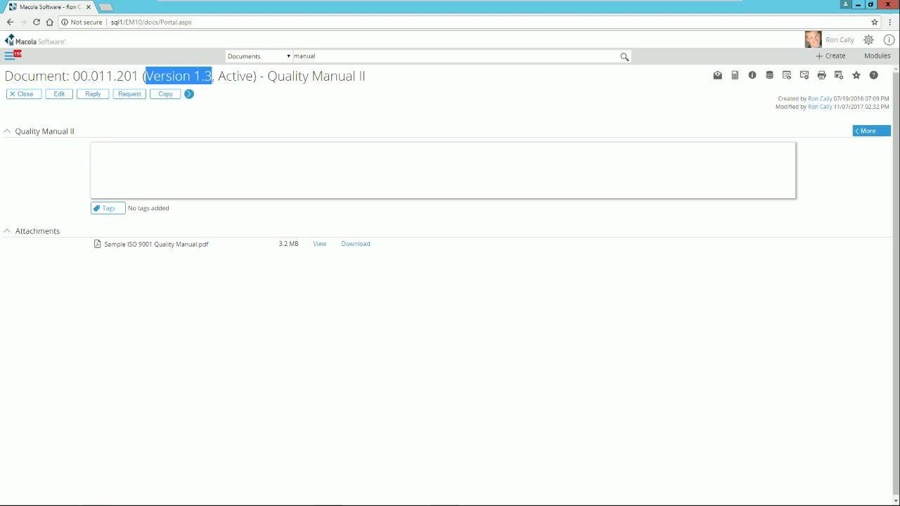
- Show the additional actions for the Quality Manual II document and view its versions
left_click(189, 94)
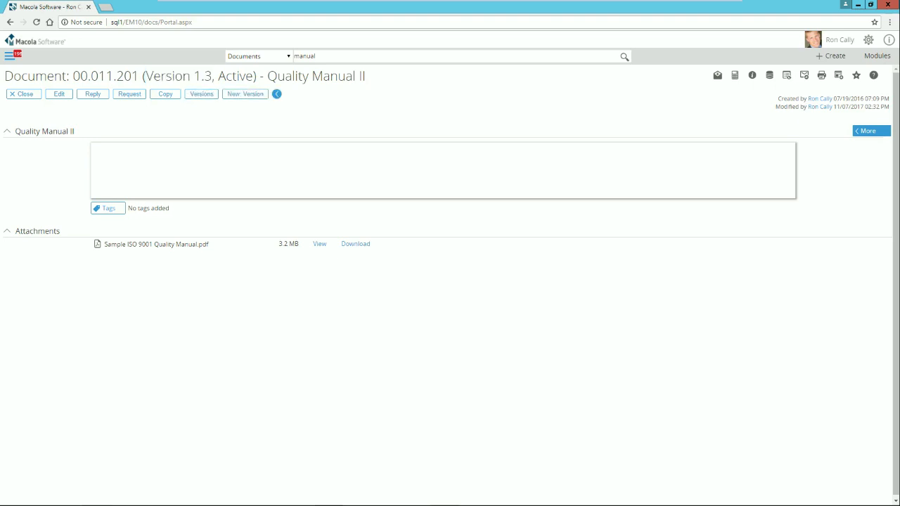
left_click(201, 94)
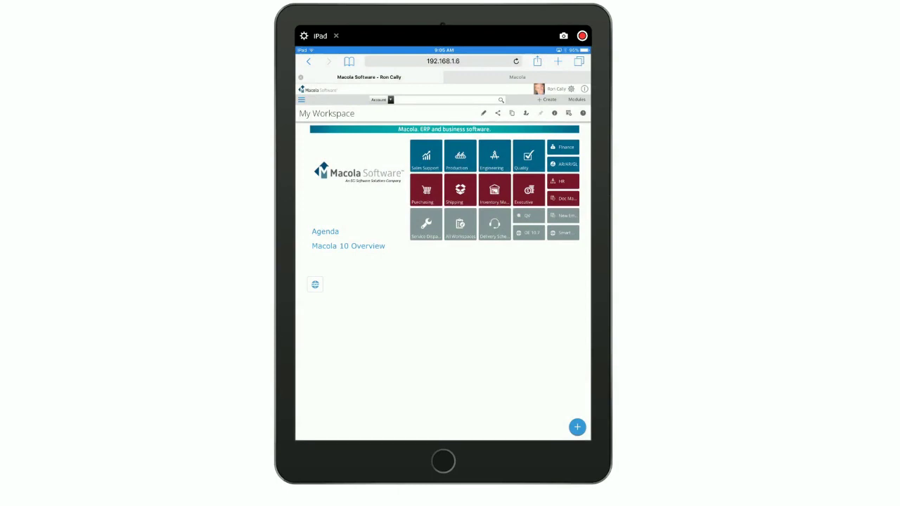
- Switch to Macola on the iPad and open the Dove Equipment customer card from the history
left_click(301, 99)
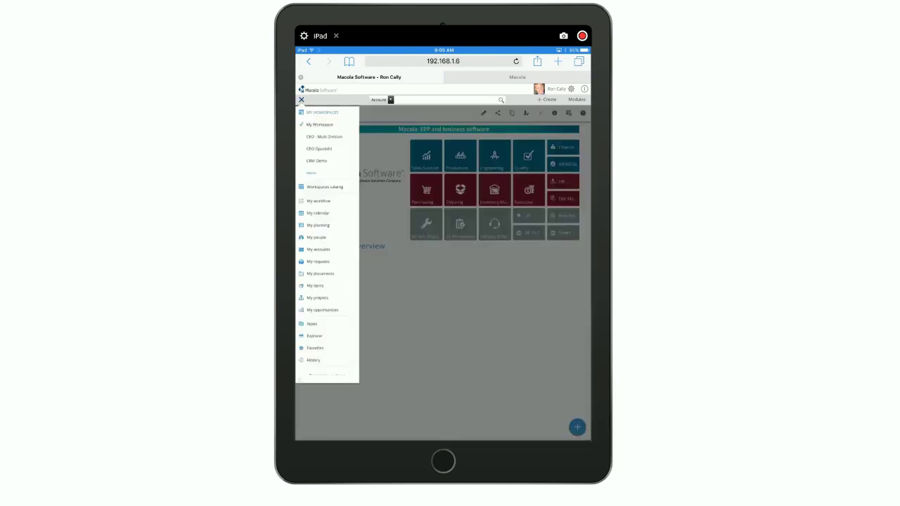
left_click(314, 360)
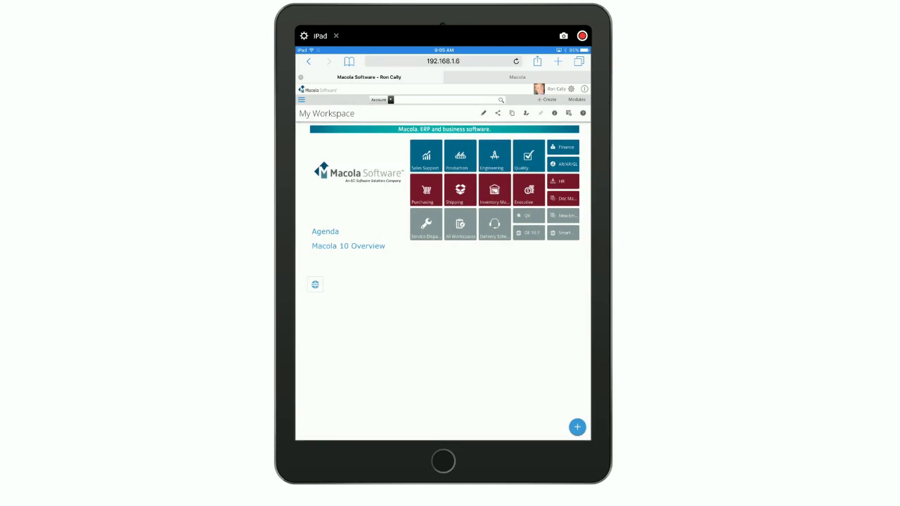
left_click(441, 185)
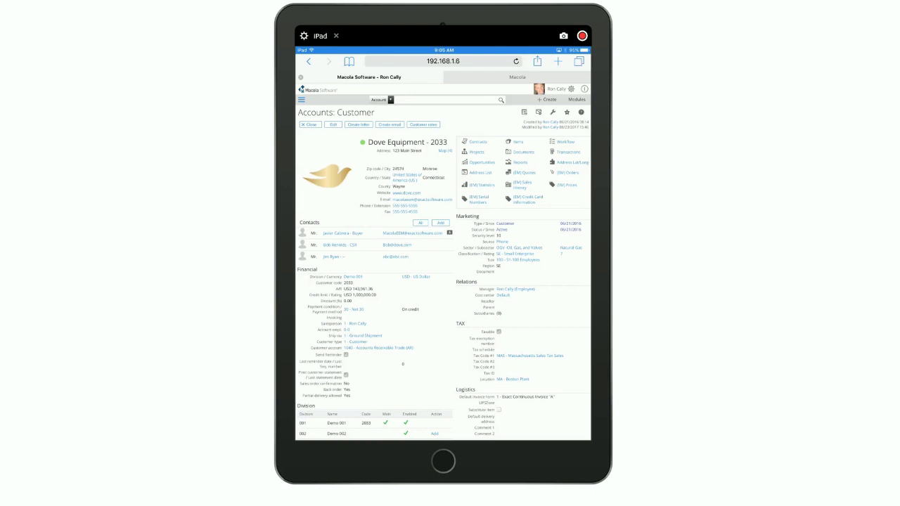
- List Dove Equipment's sales orders, view a new order form for the account, and return to the home workspace
left_click(567, 173)
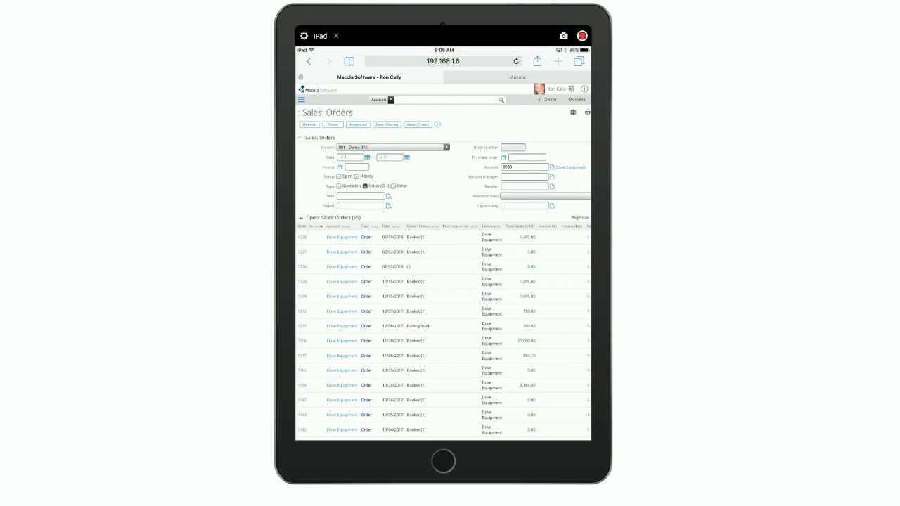
left_click(417, 125)
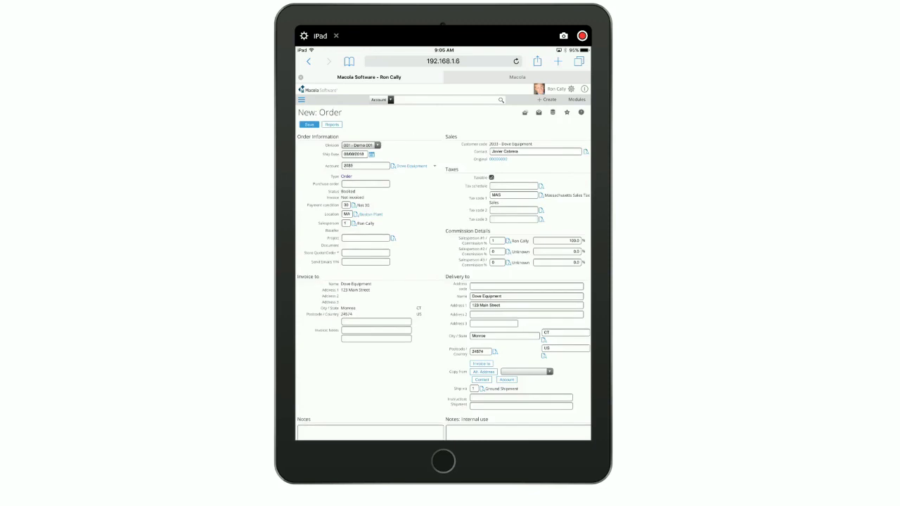
left_click(320, 90)
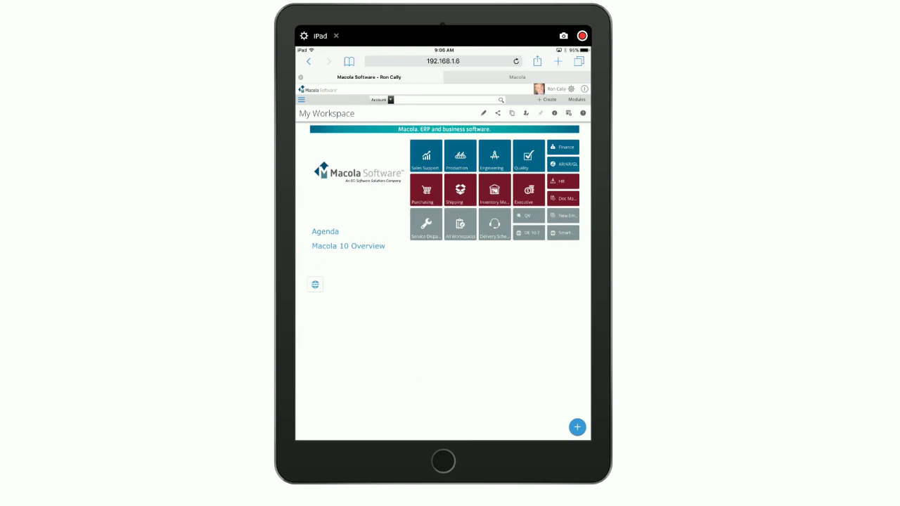
- Open Customer Orders from the OE 10.7 workspace tile and start a new quote order for customer Dove Equipment
left_click(529, 233)
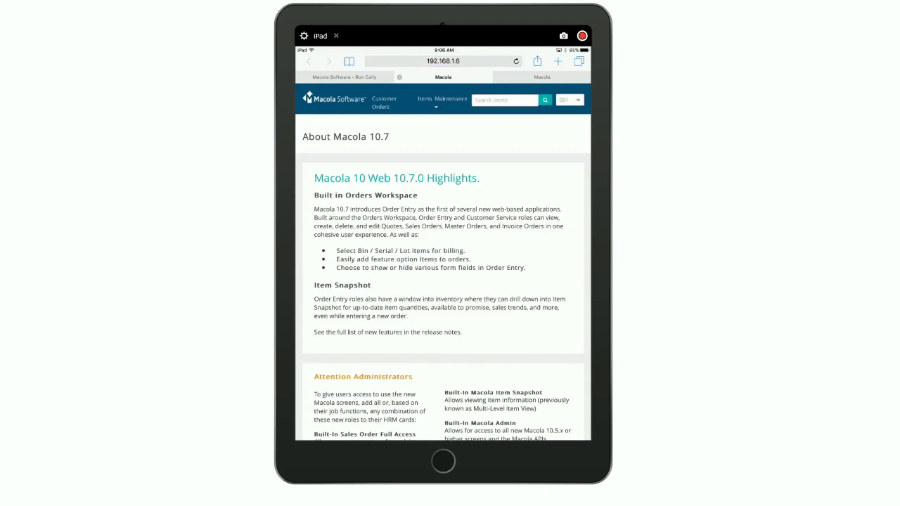
left_click(384, 102)
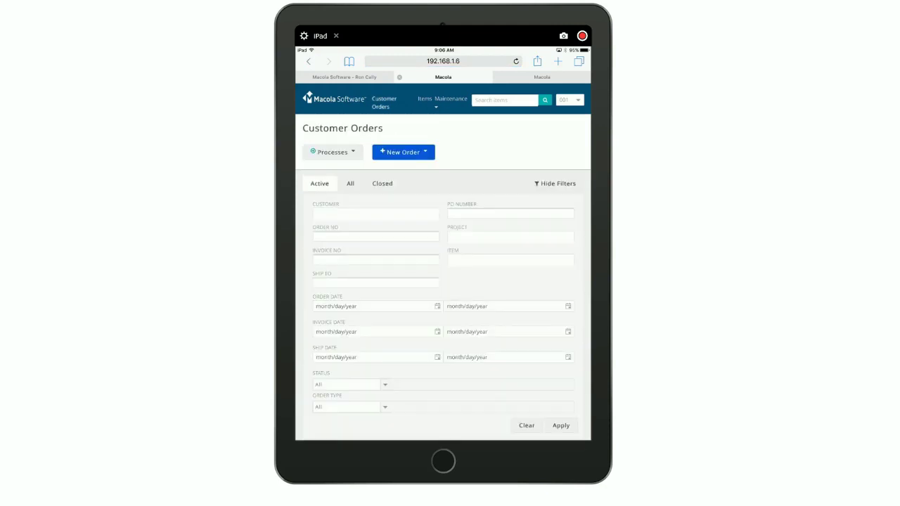
left_click(403, 152)
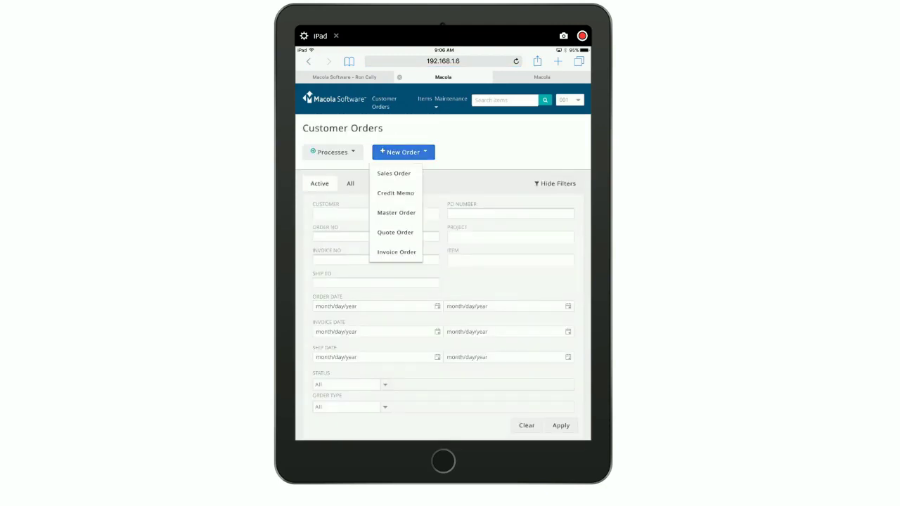
left_click(395, 232)
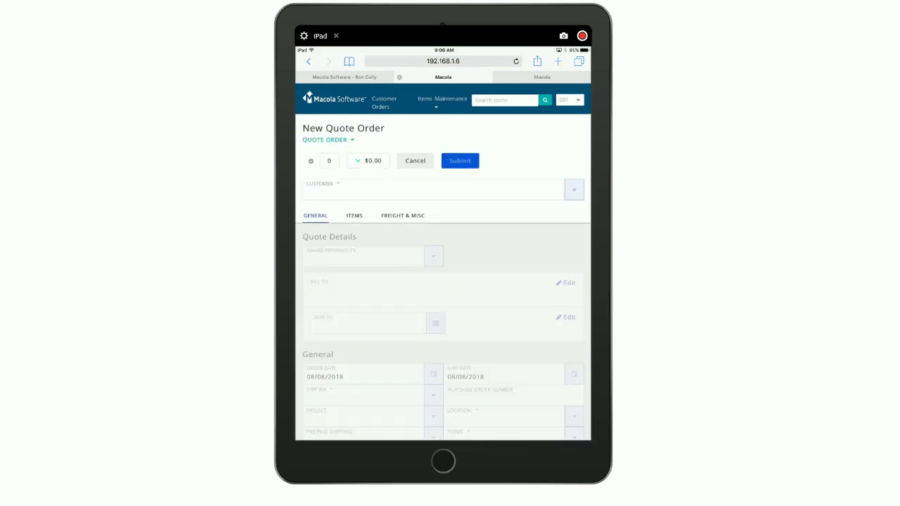
left_click(308, 192)
type("Dove")
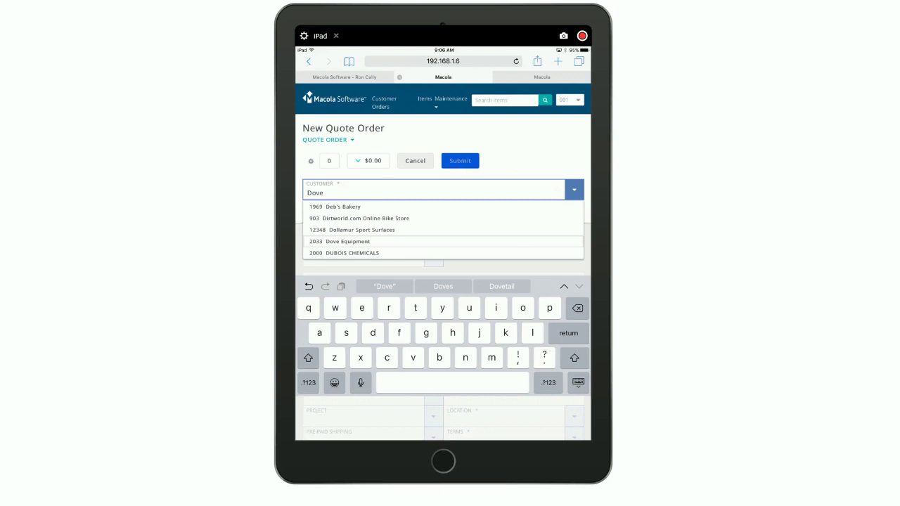
left_click(339, 241)
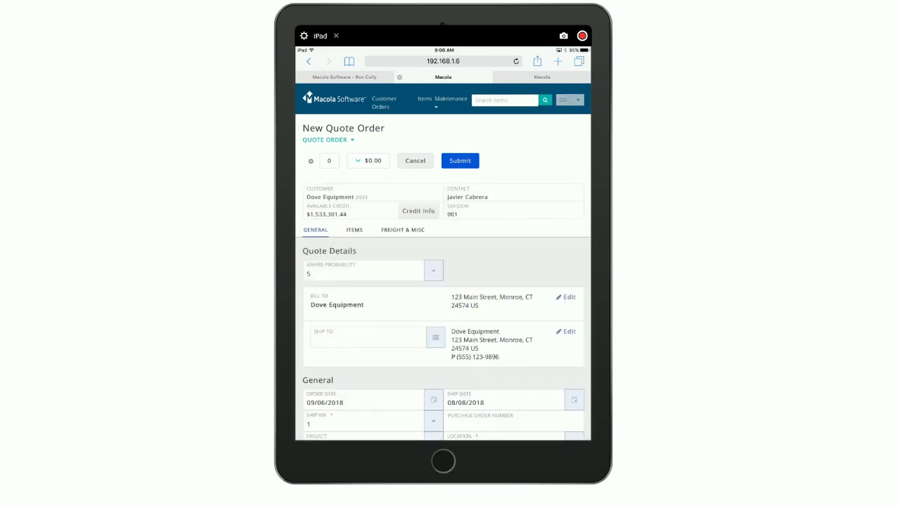
- Review the quote's general, tax and commission details and proceed to adding items
scroll(443, 282, "down", 4)
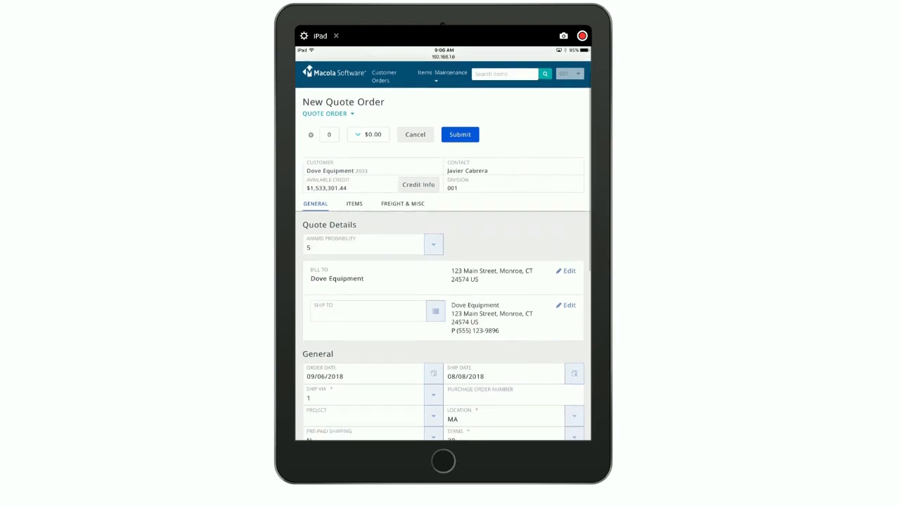
scroll(443, 281, "down", 4)
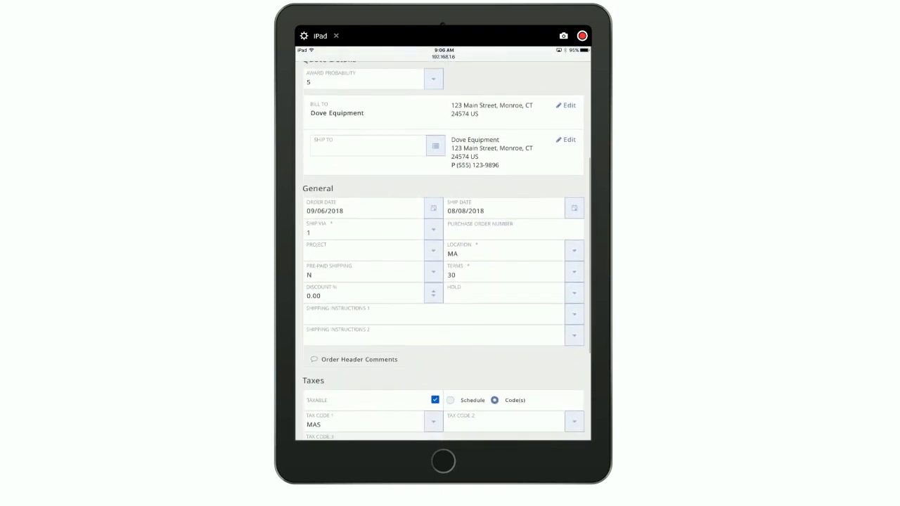
scroll(443, 282, "down", 4)
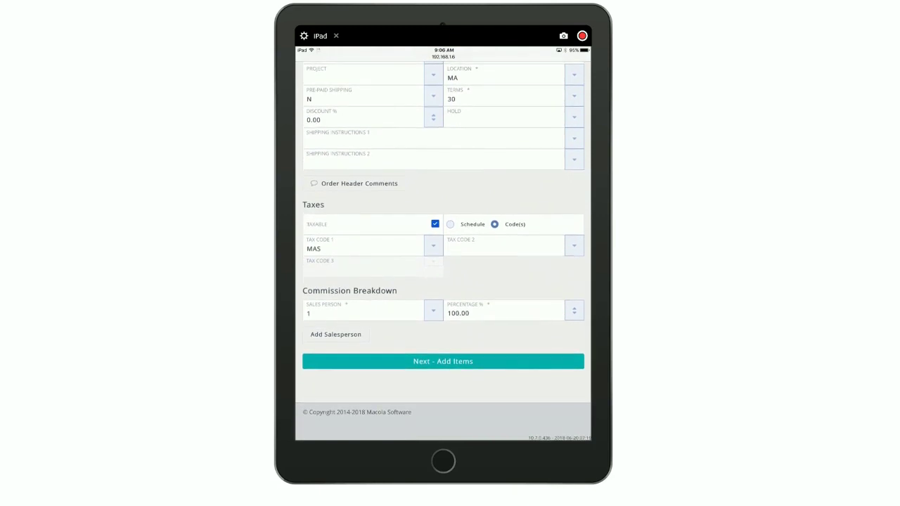
left_click(443, 361)
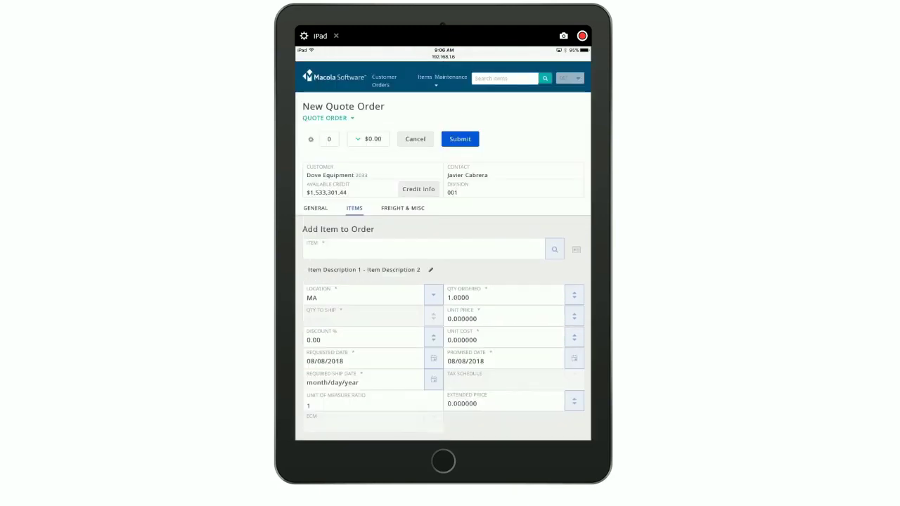
left_click(422, 249)
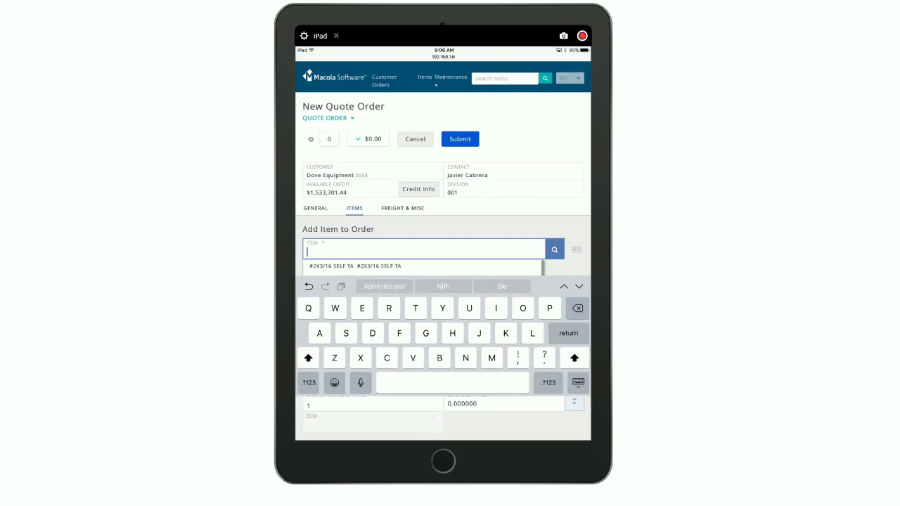
type("Sle")
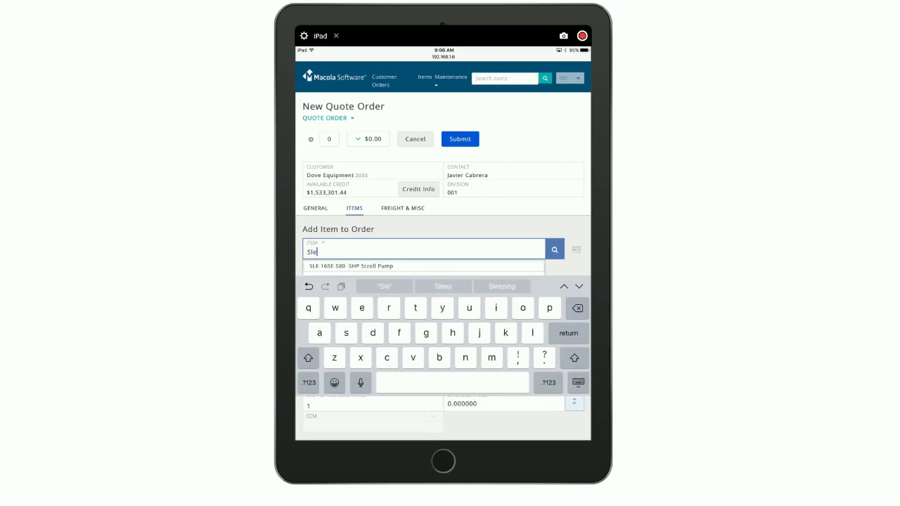
key("BackSpace")
key("BackSpace")
key("BackSpace")
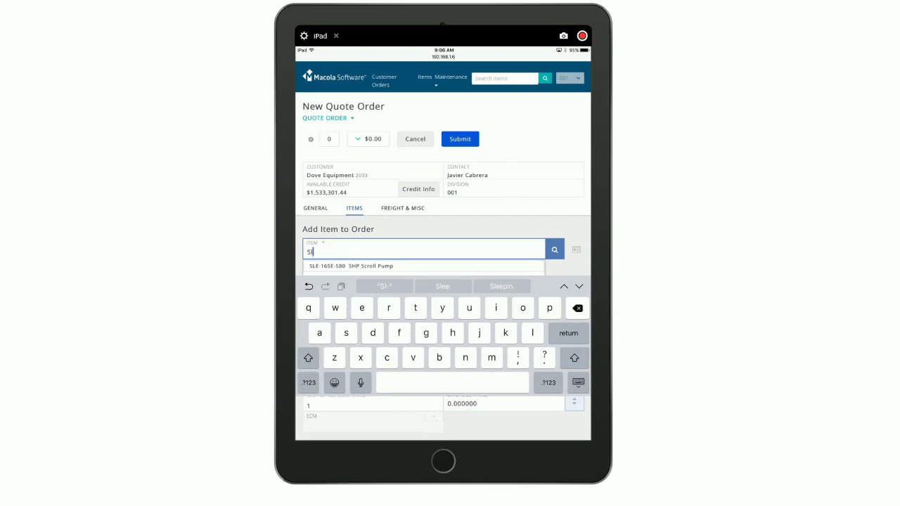
- Look up "30hp" for the quote item and select SLE-30-T460, the 30HP oil free scroll compressor
left_click(309, 383)
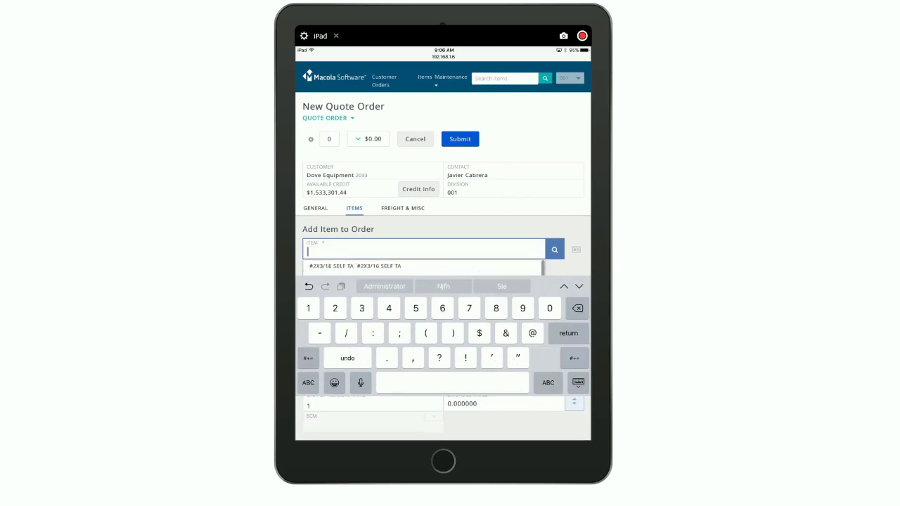
type("30")
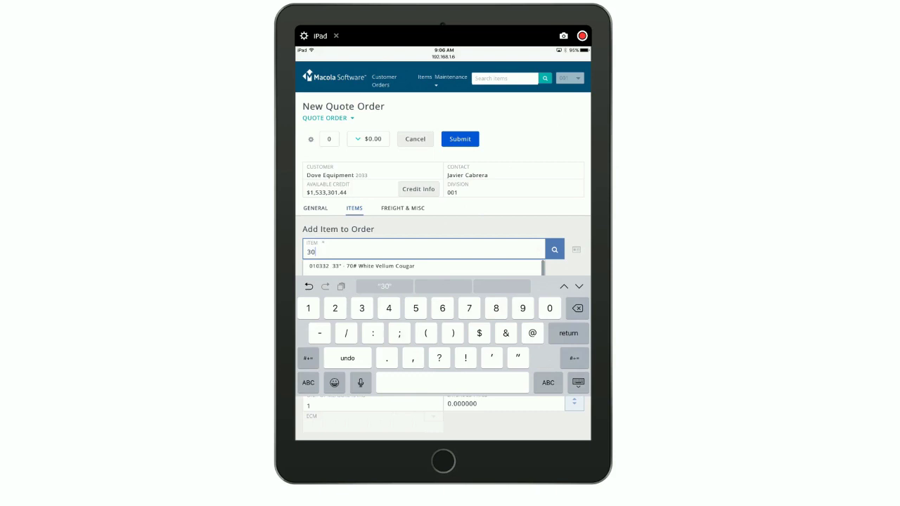
left_click(309, 382)
type("hp")
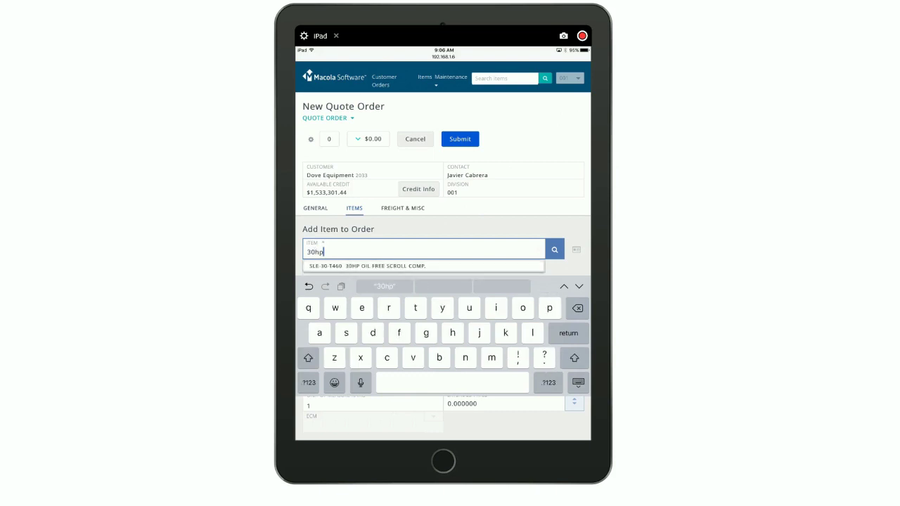
left_click(368, 266)
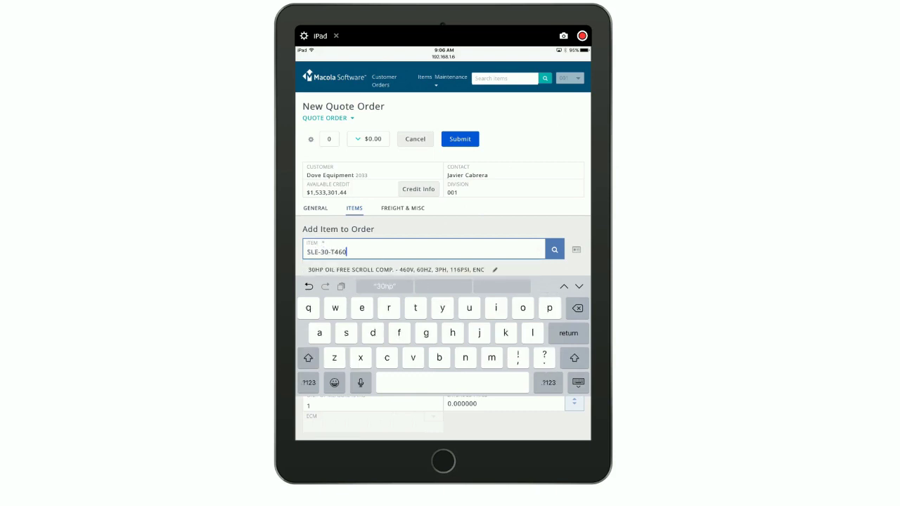
- Review the SLE-30-T460 line details, add the item to the order, and submit the quote
scroll(443, 183, "down", 2)
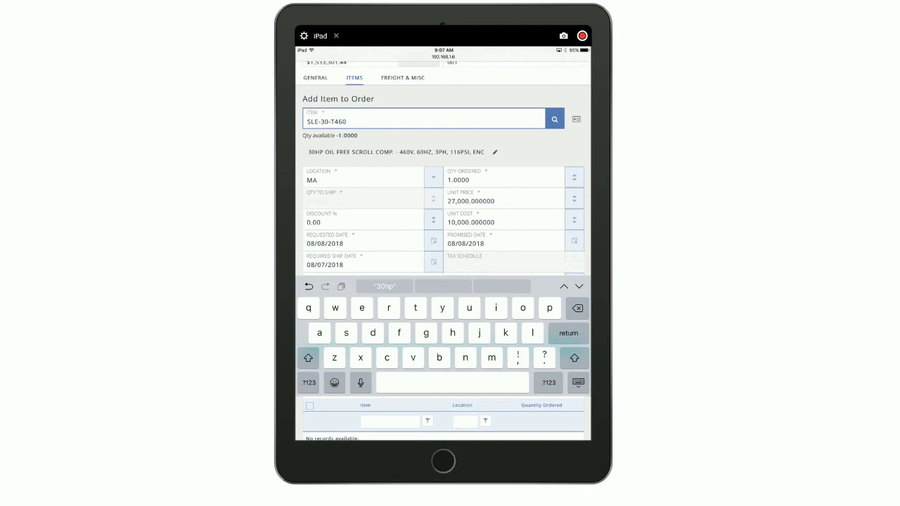
scroll(443, 211, "down", 1)
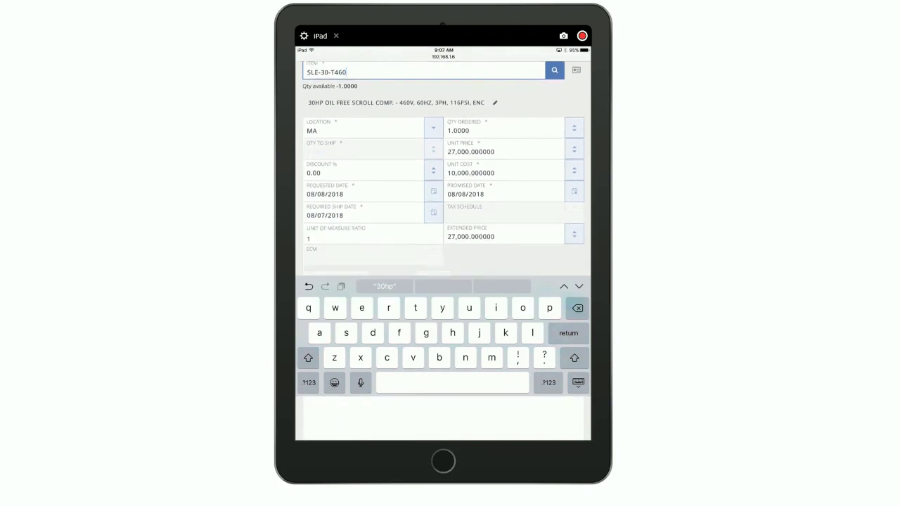
scroll(444, 169, "down", 2)
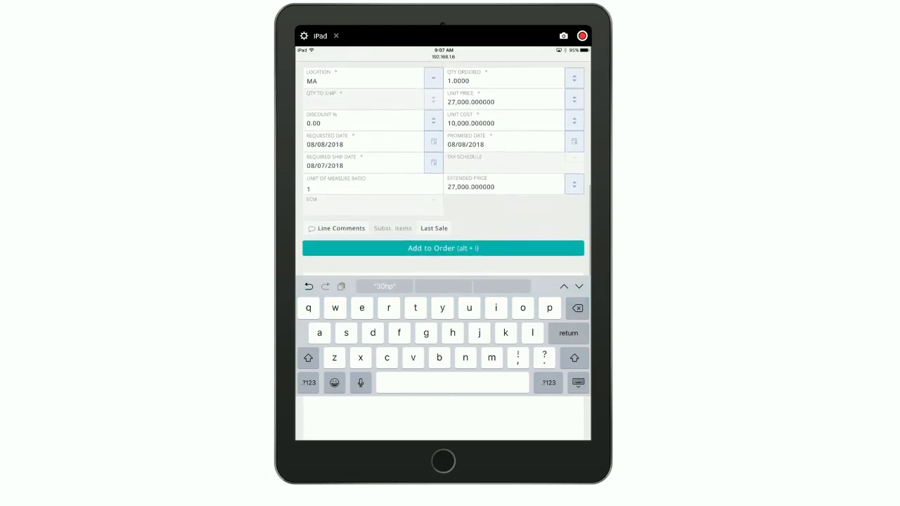
left_click(445, 240)
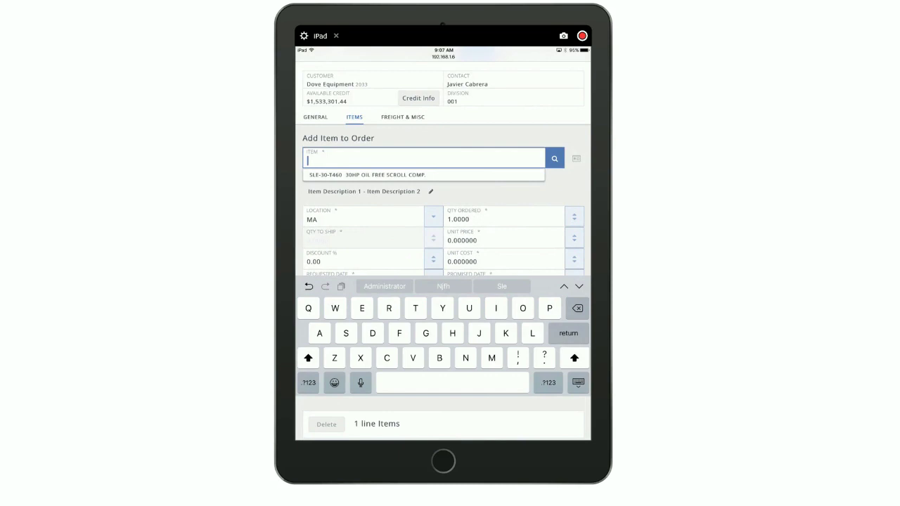
scroll(443, 169, "up", 3)
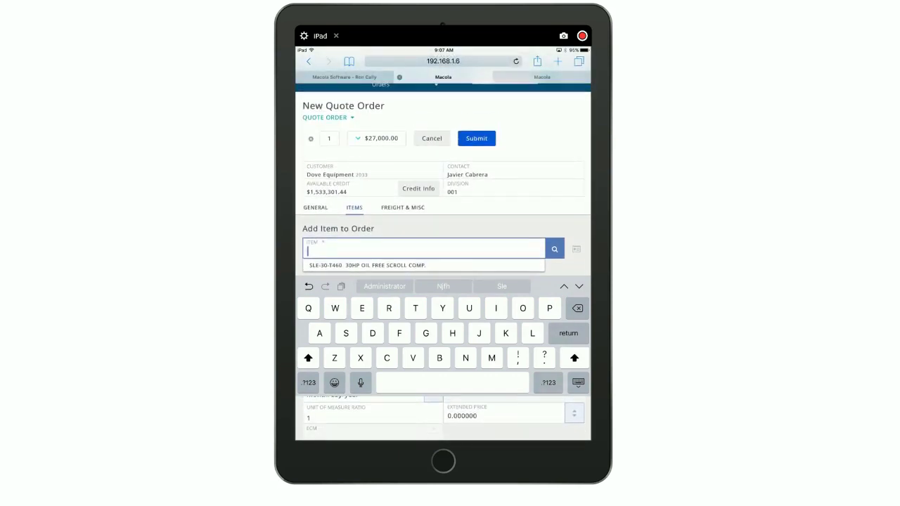
left_click(476, 138)
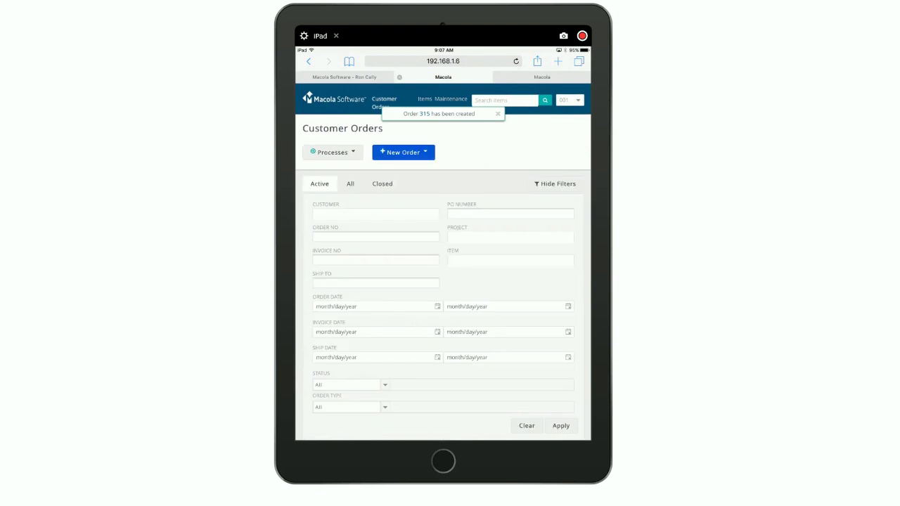
- Open the newly created Dove Equipment quote from the order results and review its totals and line items
scroll(443, 251, "down", 1)
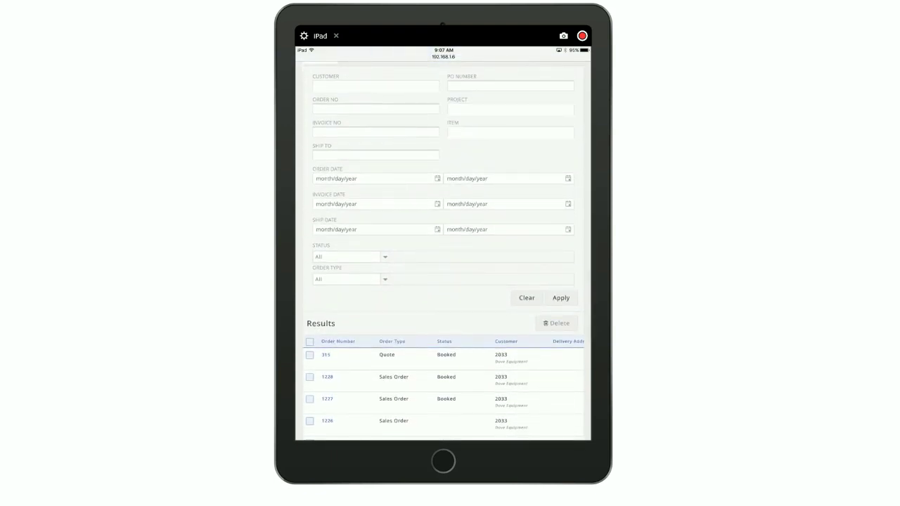
left_click(326, 354)
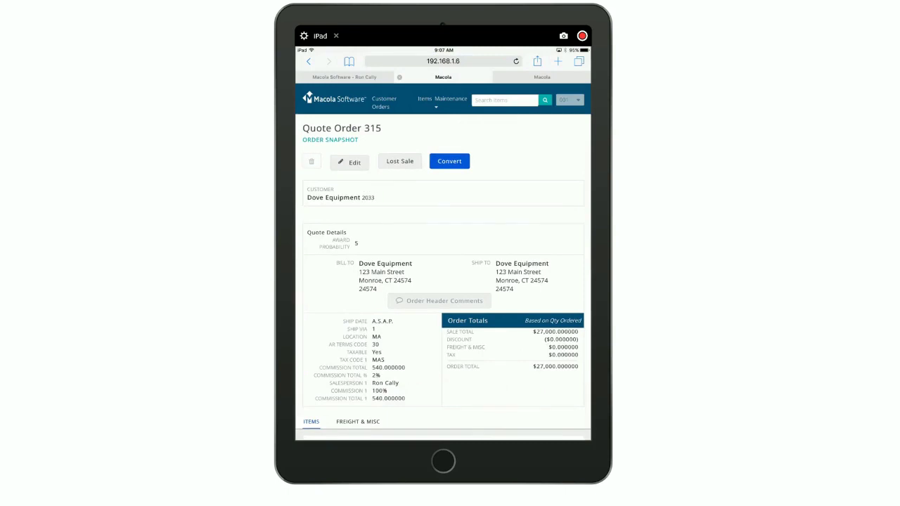
scroll(443, 251, "down", 5)
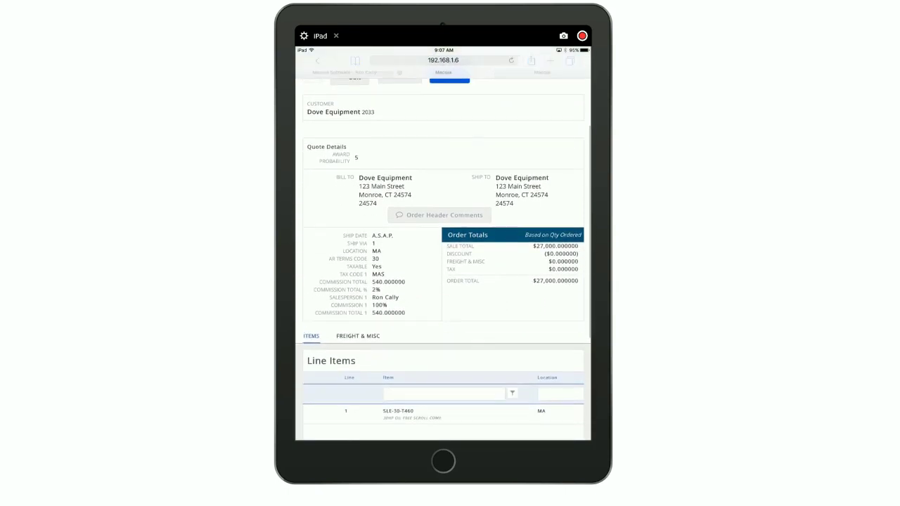
scroll(443, 251, "up", 3)
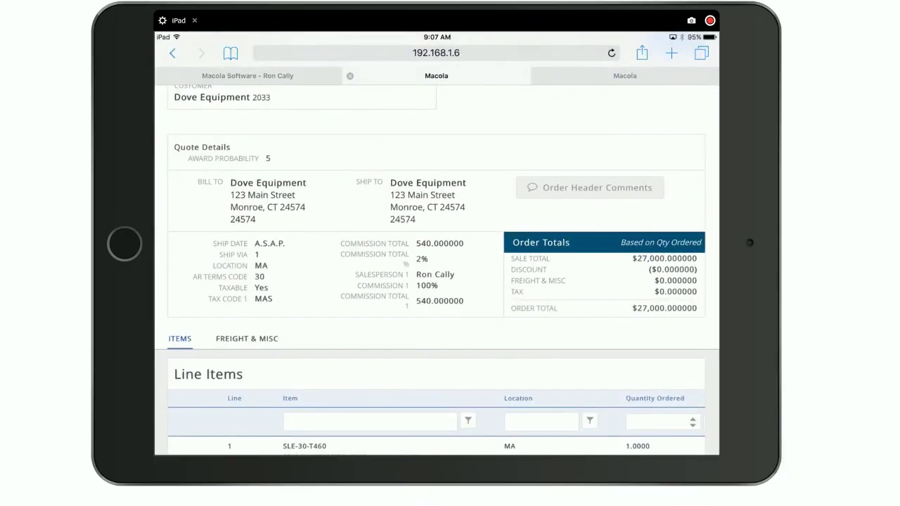
- Check the Dove Equipment quote's line items and convert the quote to a new order
scroll(443, 251, "down", 3)
scroll(436, 281, "down", 3)
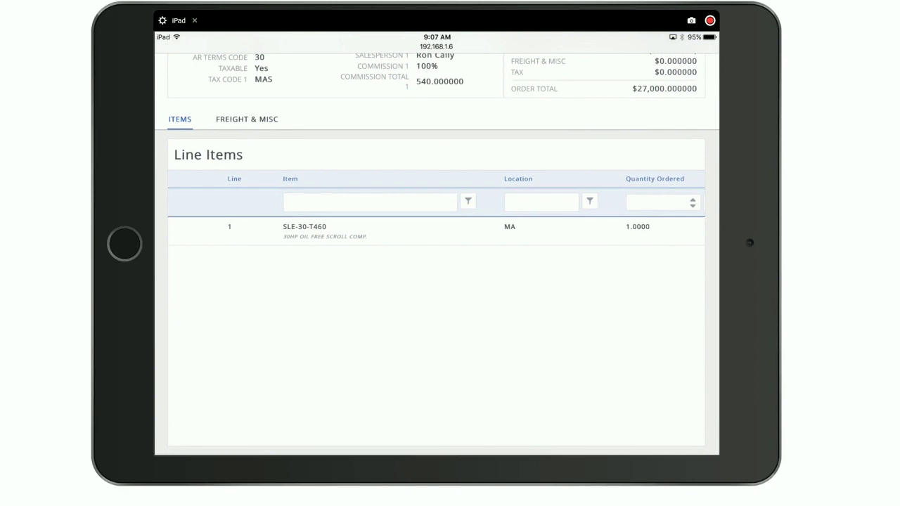
scroll(436, 267, "up", 5)
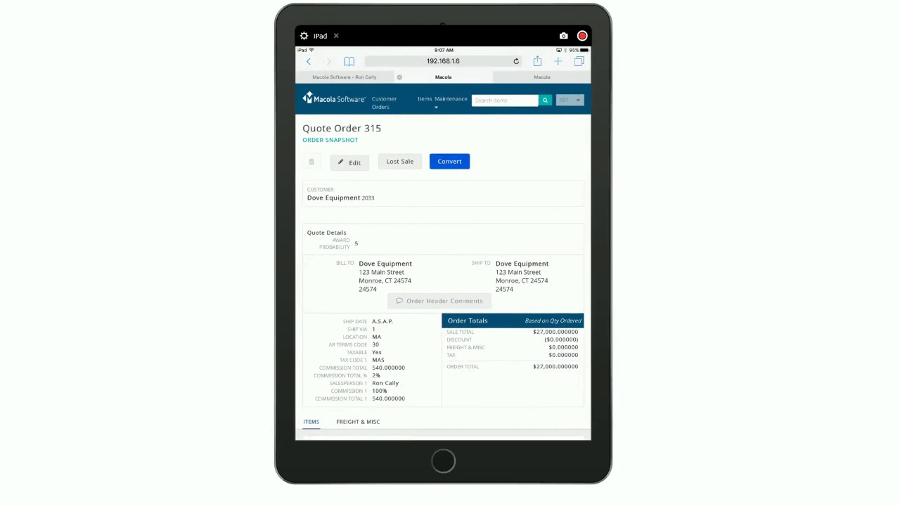
left_click(450, 161)
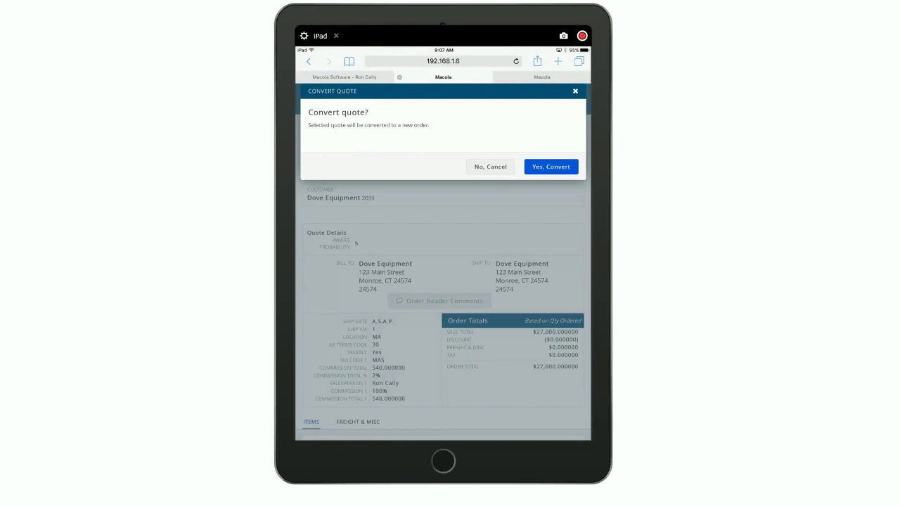
left_click(551, 167)
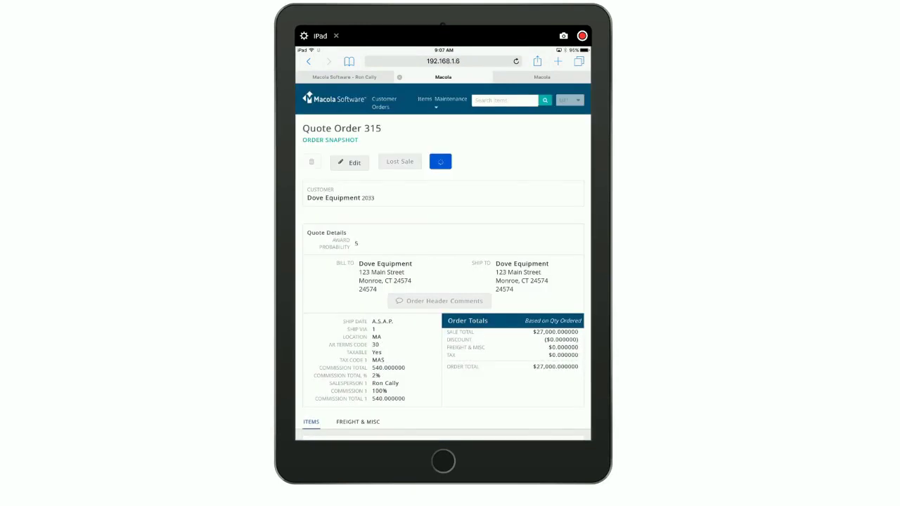
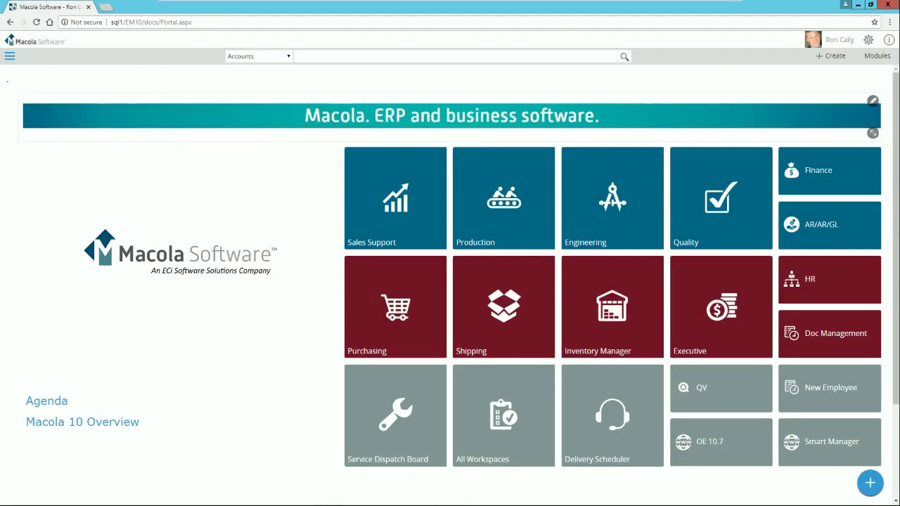
- Look up the Dove Equipment account in the desktop Macola portal, open its newest order dated 08/08/2018, and review the details and line items
left_click(422, 56)
type("2033")
key("Return")
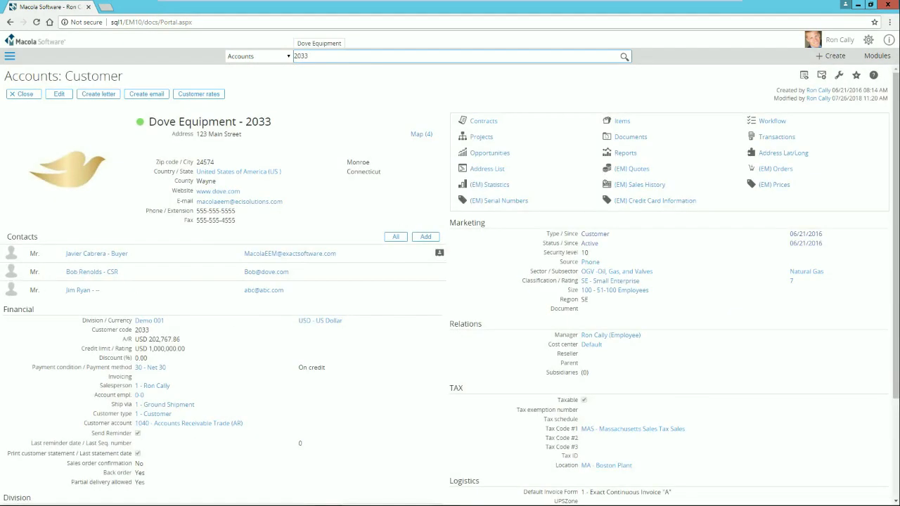
left_click(776, 168)
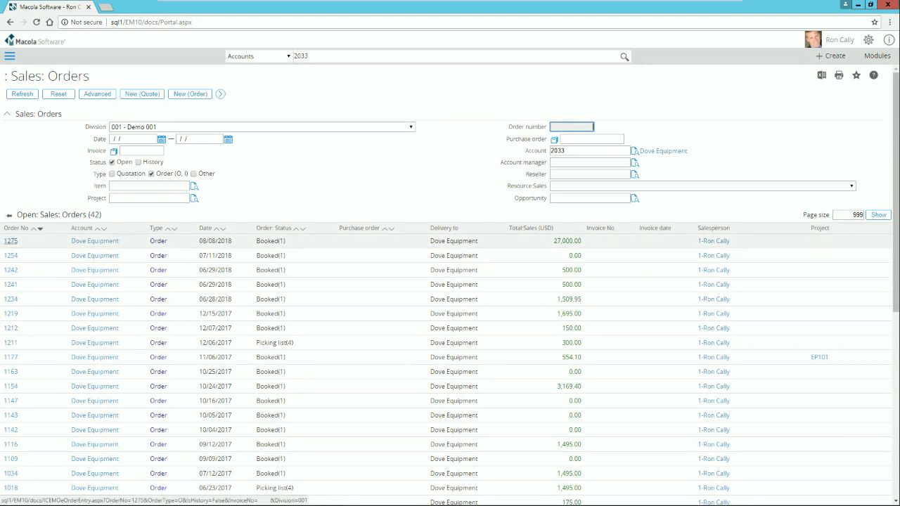
left_click(11, 240)
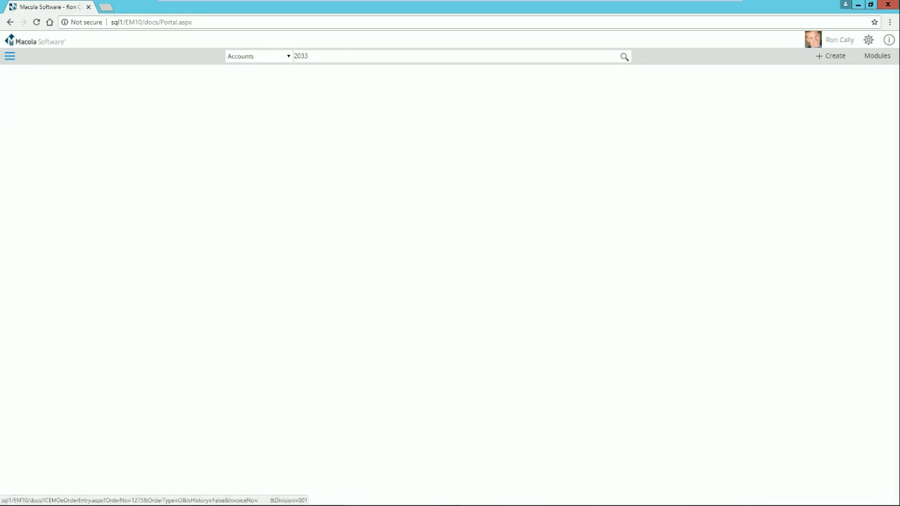
scroll(451, 285, "down", 5)
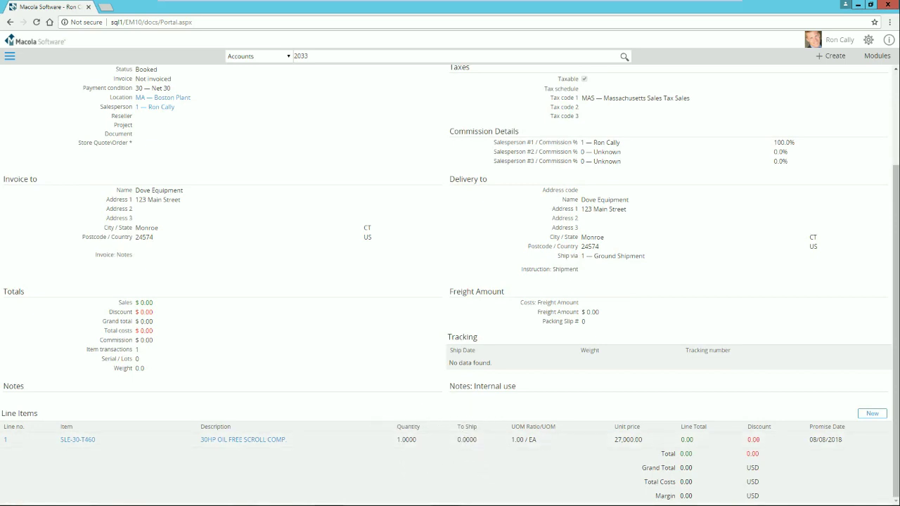
- Open item SLE-30-T460 from the order line and check its warehouse inventory and bill of materials
left_click(77, 440)
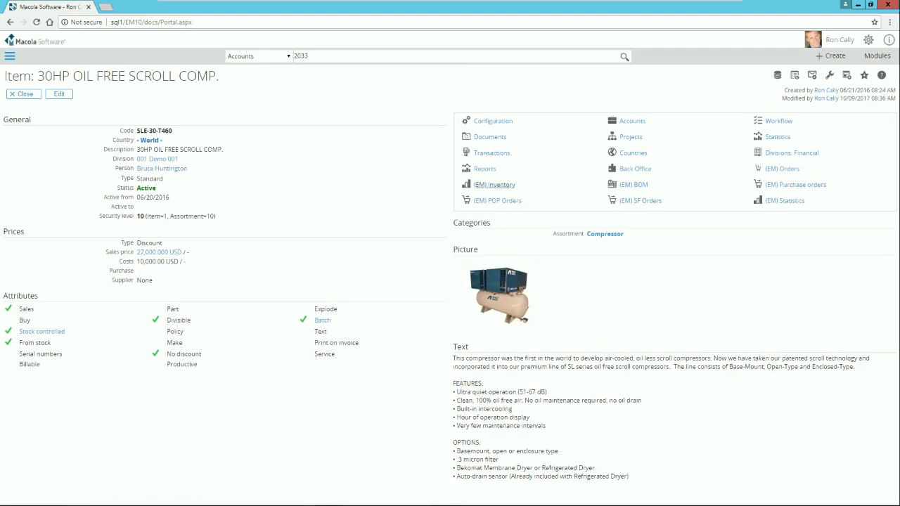
left_click(494, 185)
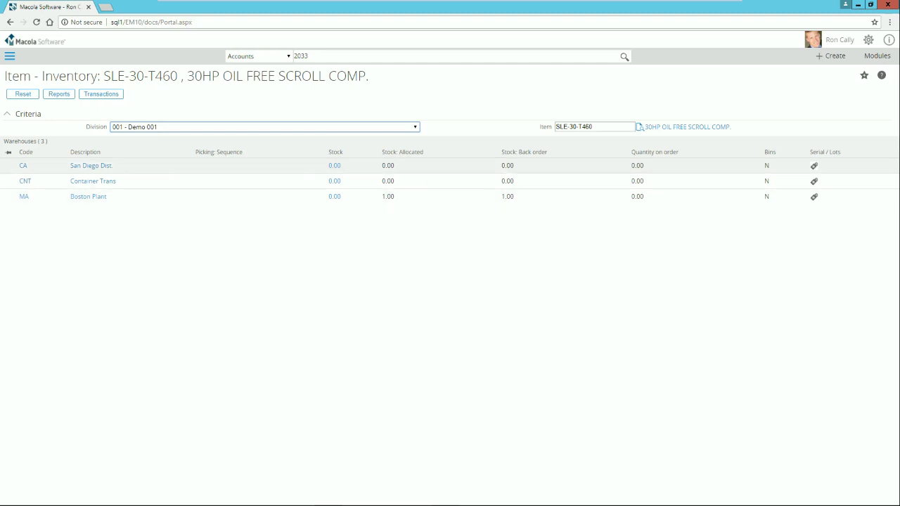
left_click(687, 126)
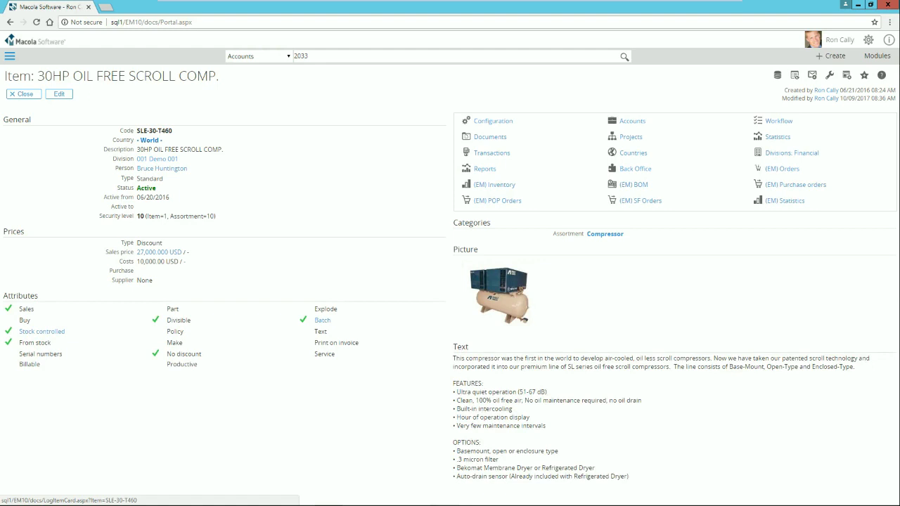
left_click(633, 180)
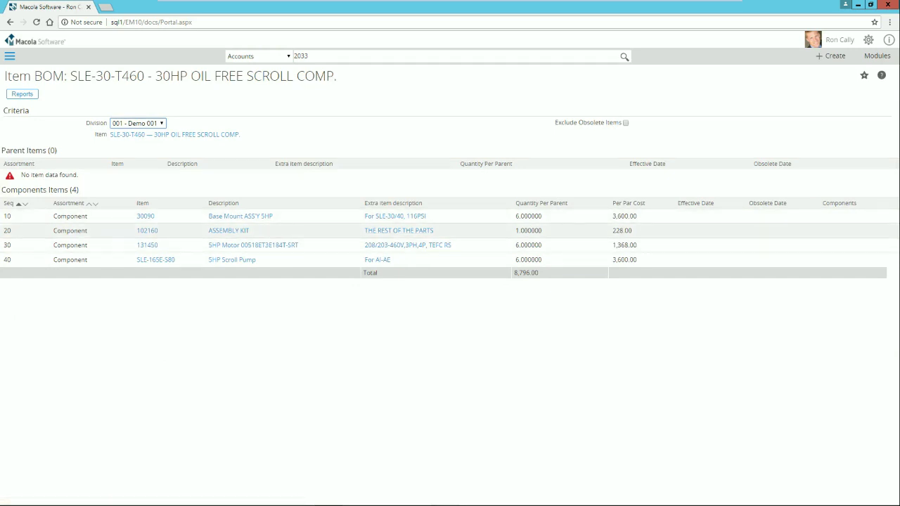
- Open the "Heads Up Order Alert Rush" request from the Purchasing workspace's workflow and review the linked new order
left_click(35, 41)
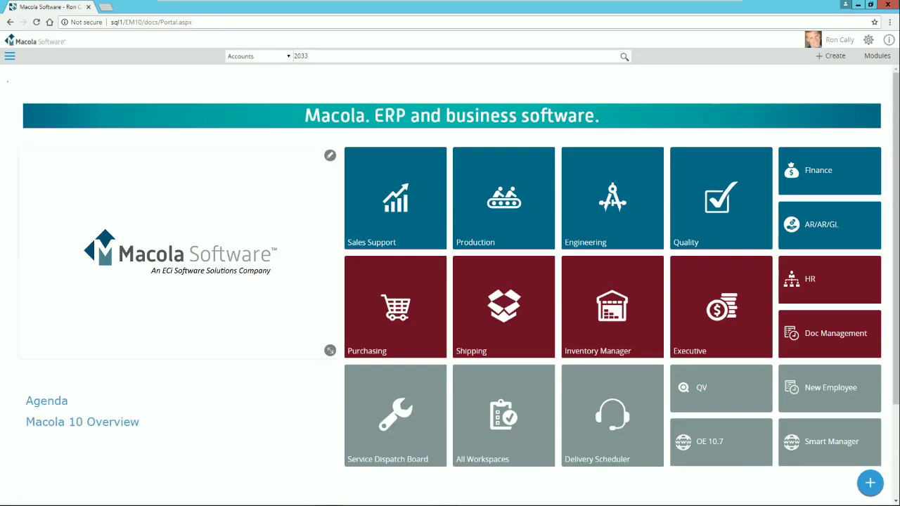
left_click(395, 306)
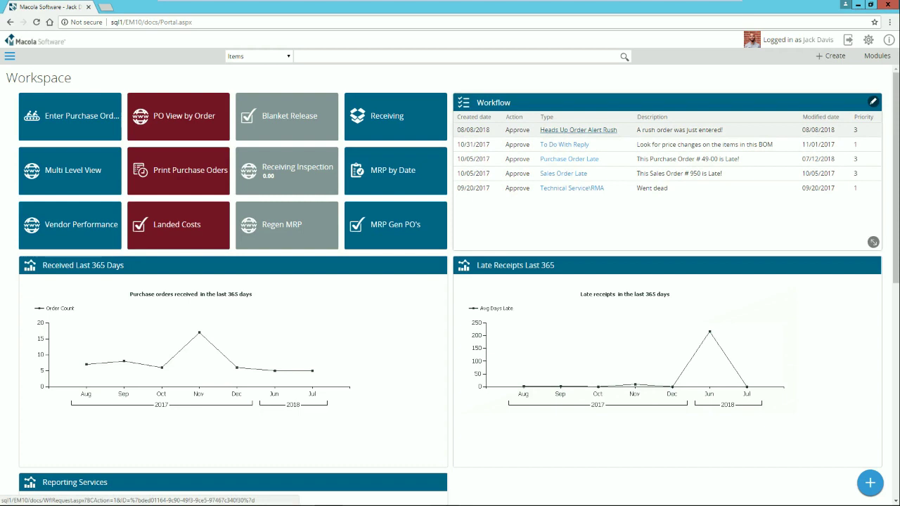
left_click(578, 130)
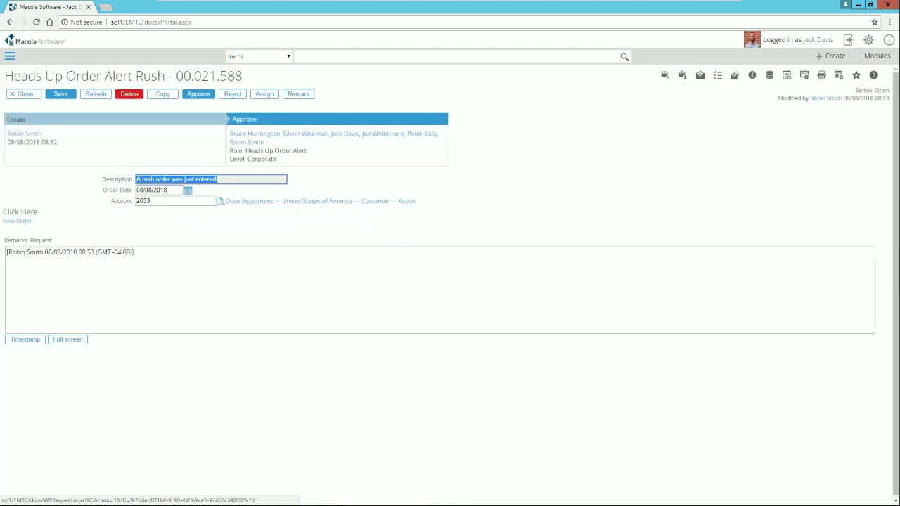
left_click(17, 221)
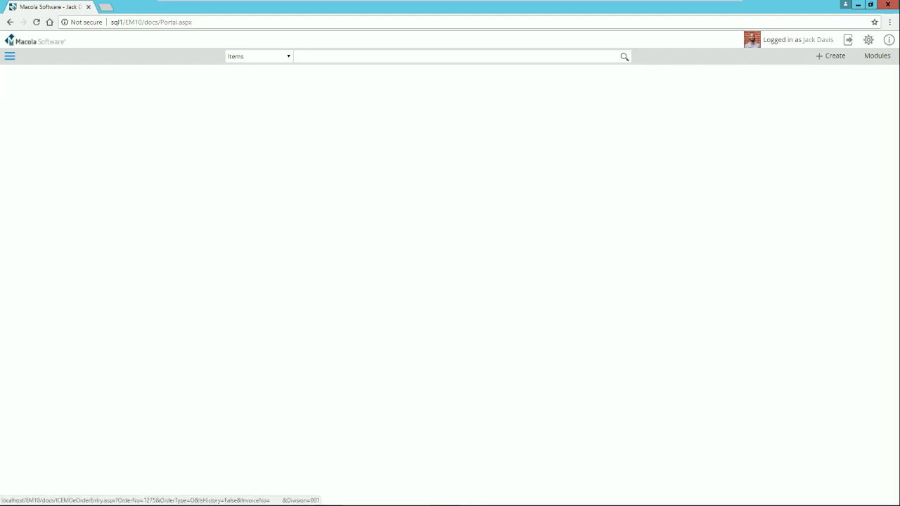
scroll(450, 281, "down", 2)
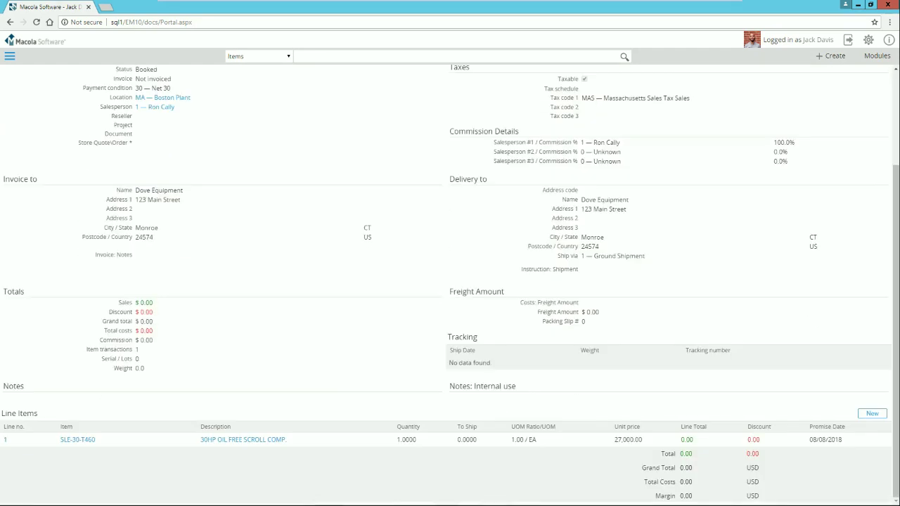
scroll(450, 281, "up", 2)
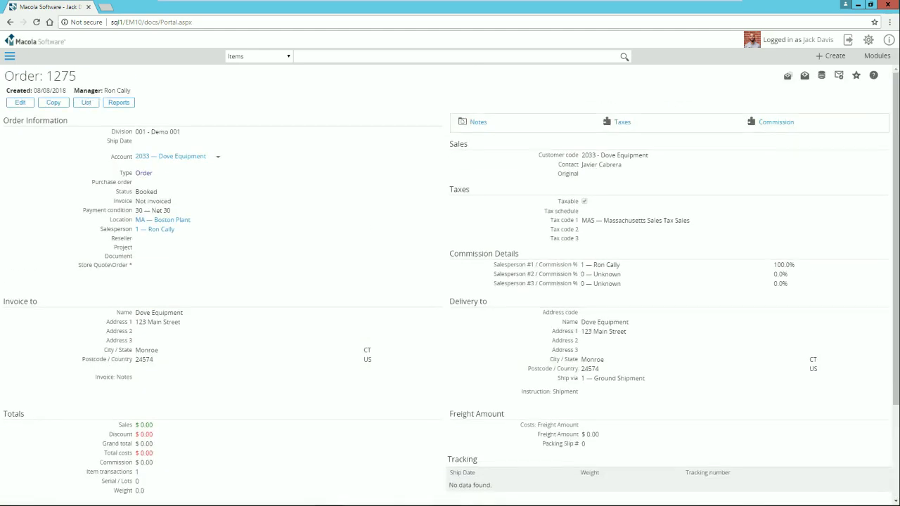
- Return to the Purchasing workspace and run the MRP requirements by date report for the current MRP plan
left_click(36, 41)
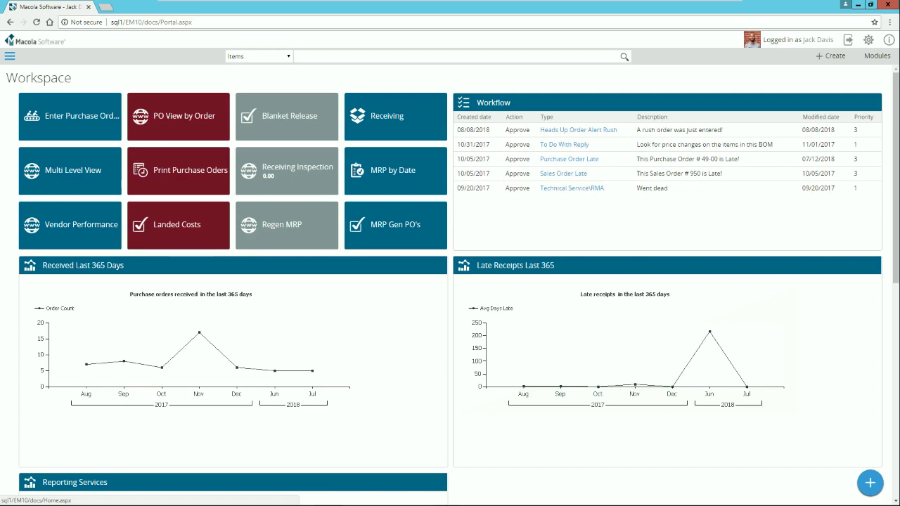
left_click(438, 155)
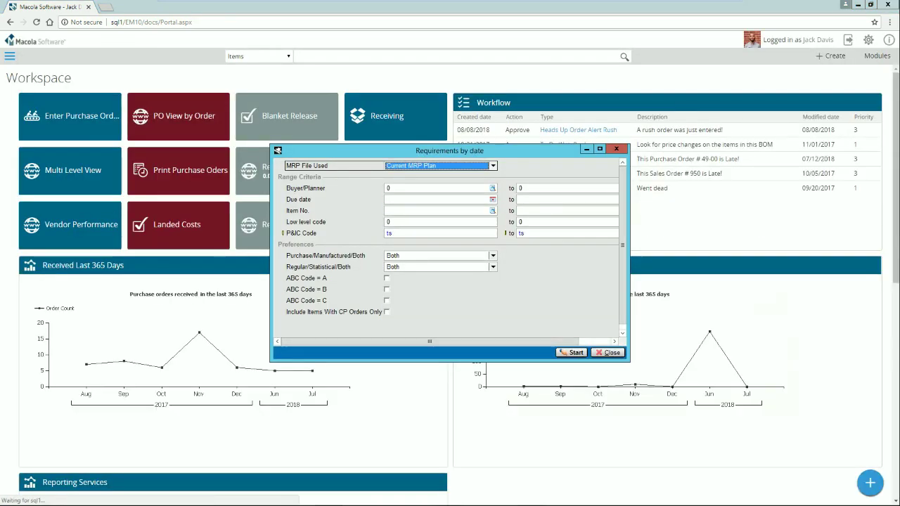
left_click(571, 353)
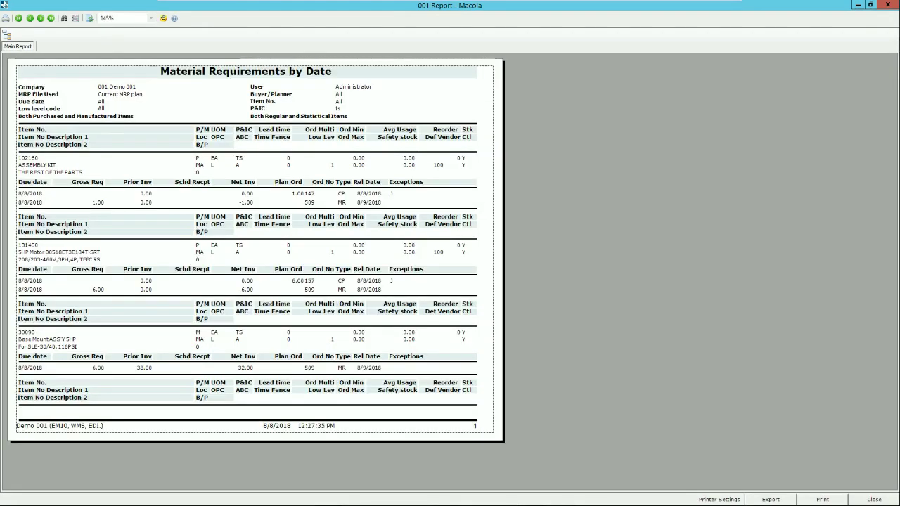
- Review the SLE-30-T460 and component requirements on both report pages, and close the report and its criteria window
left_click(51, 18)
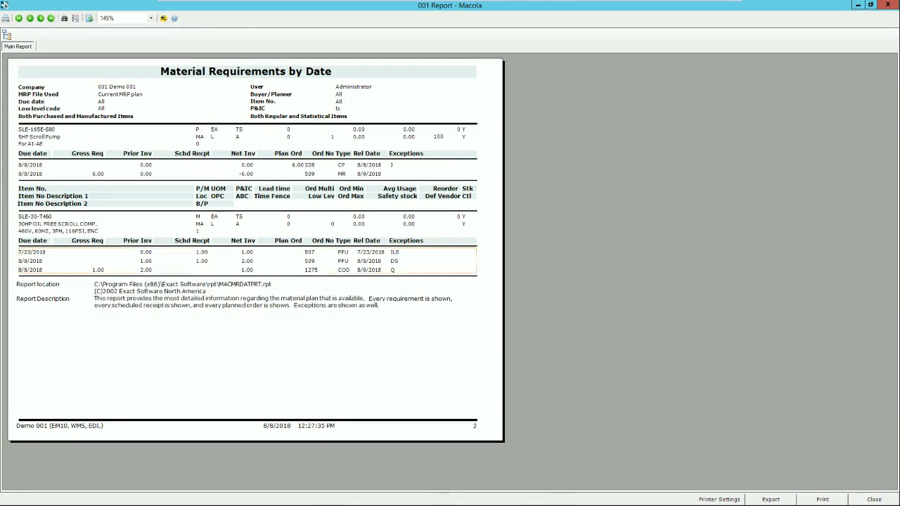
left_click(311, 275)
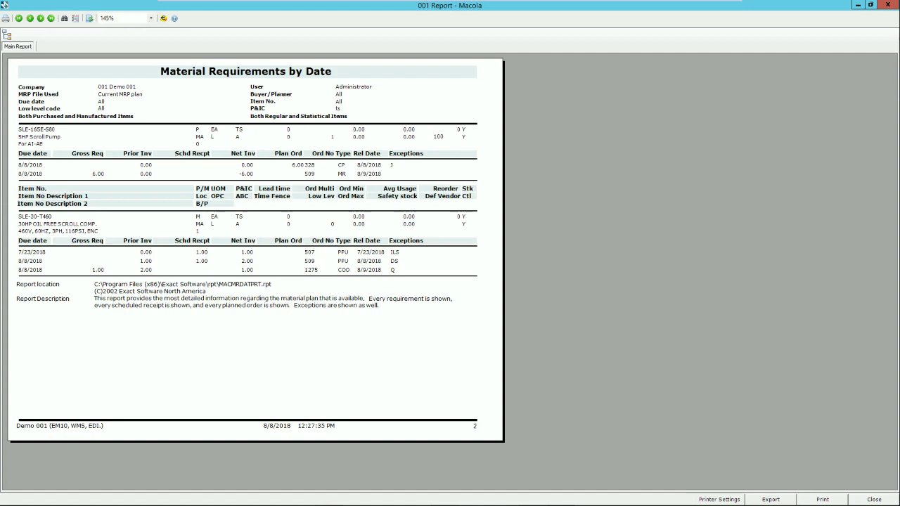
left_click(324, 262)
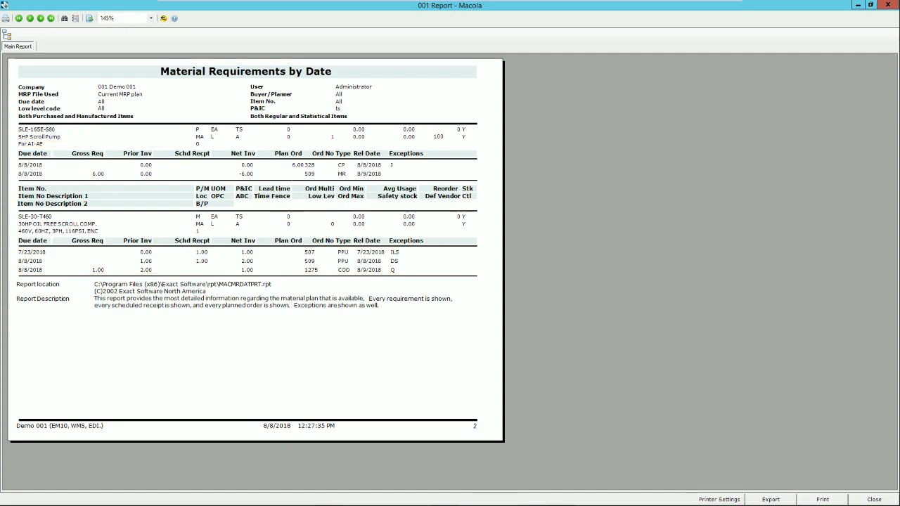
key("Page_Up")
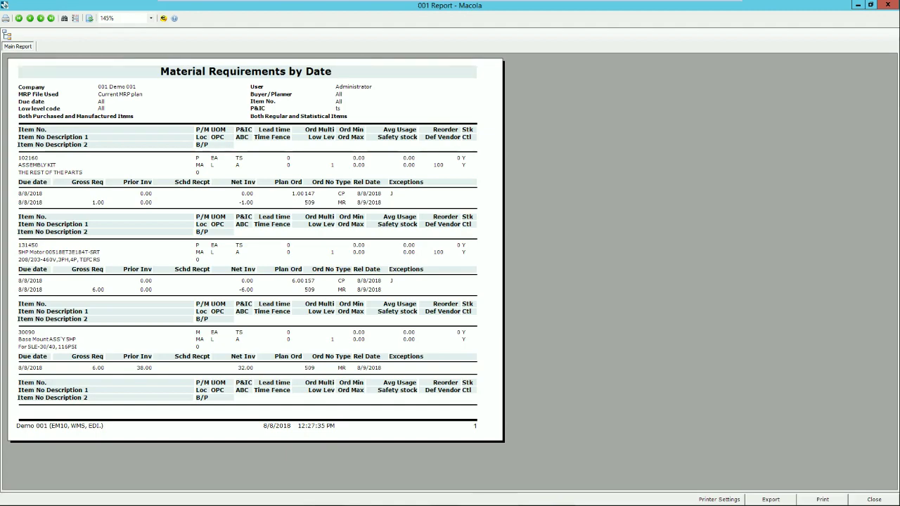
left_click(888, 4)
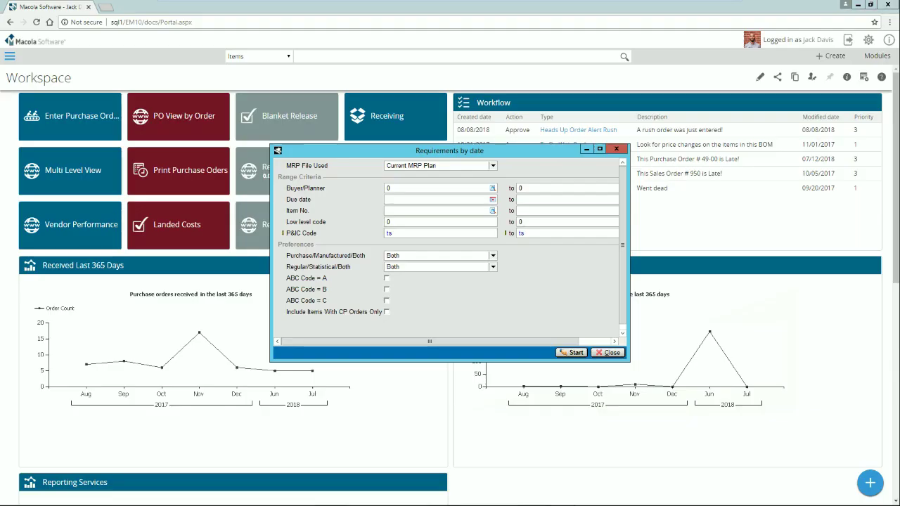
left_click(608, 353)
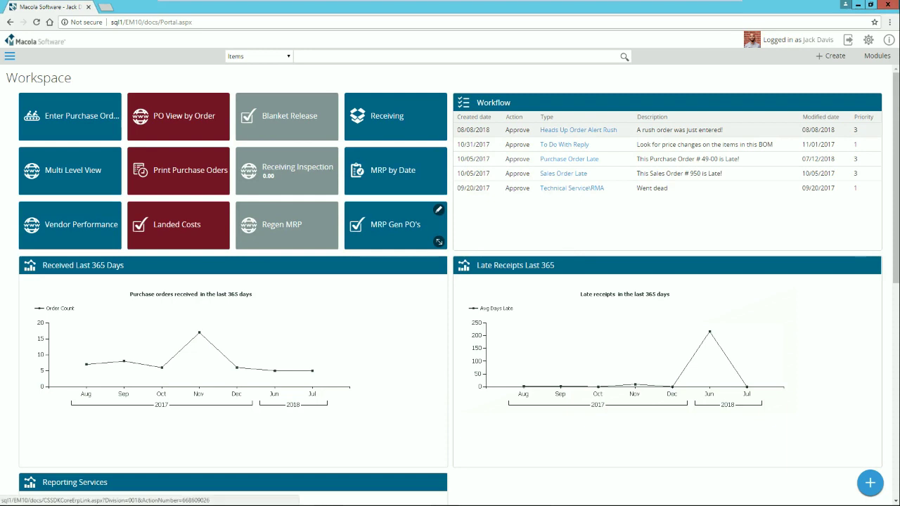
- Start generating unreleased MRP purchase orders for P&IC codes TS to TS and select items 102160, 131450 and SLE-165E-S80
left_click(411, 225)
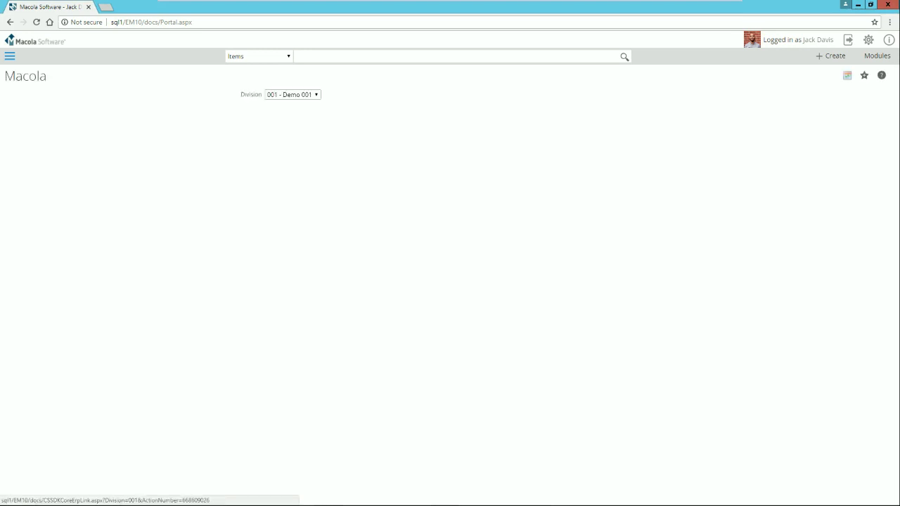
left_click(348, 94)
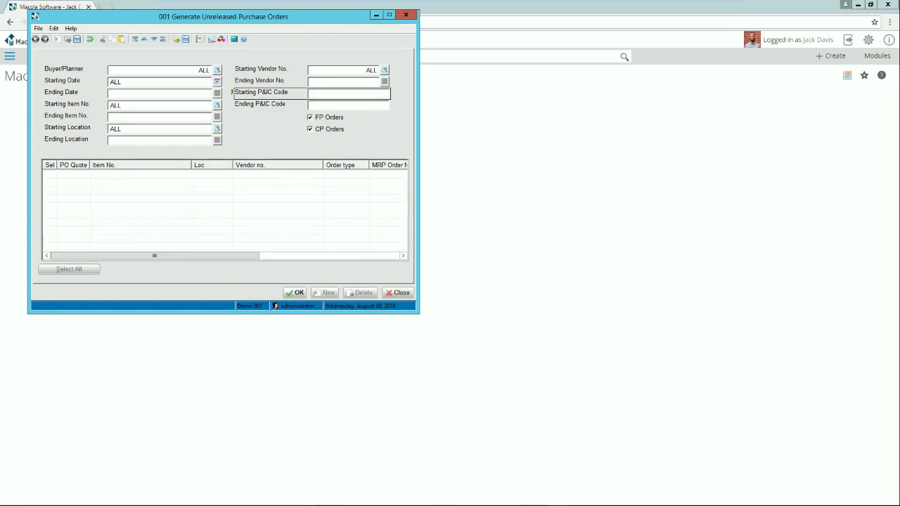
type("TS")
key("Tab")
key("Tab")
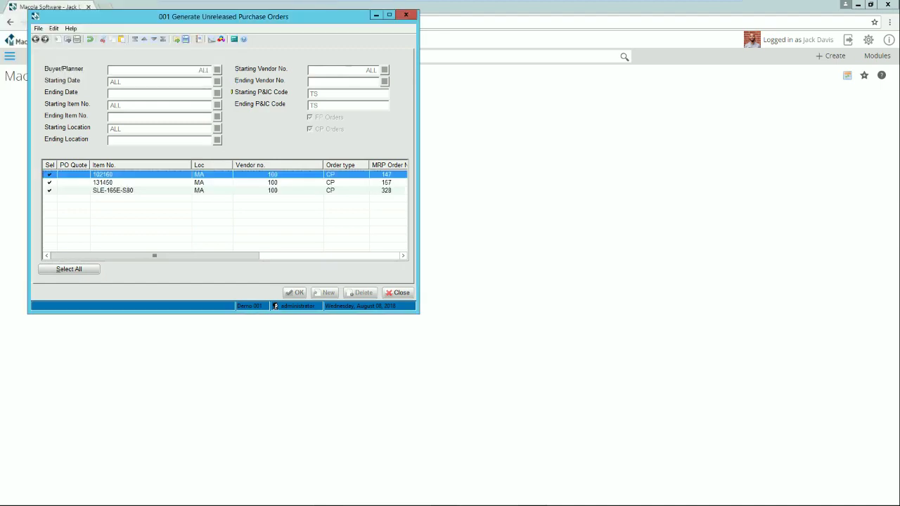
- Process the selected items into purchase orders, output the listing to the default disk file, and exit the generation window
key("Return")
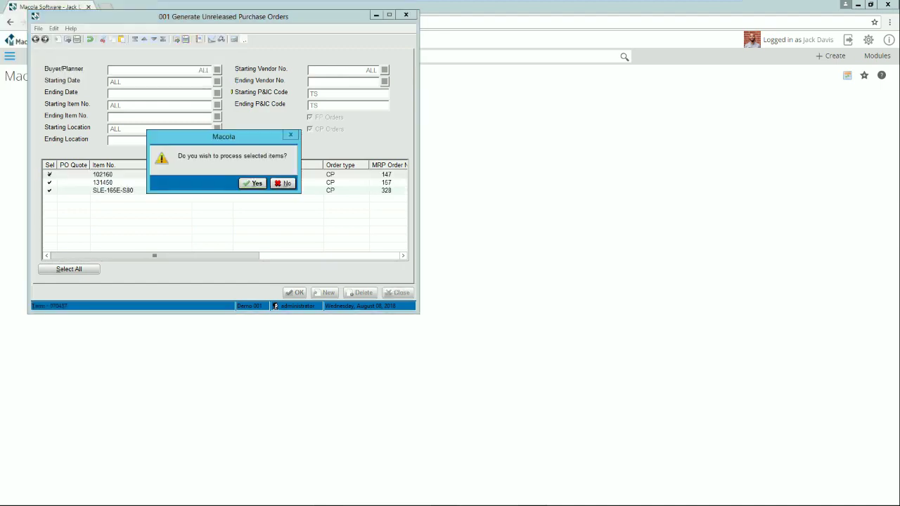
key("Return")
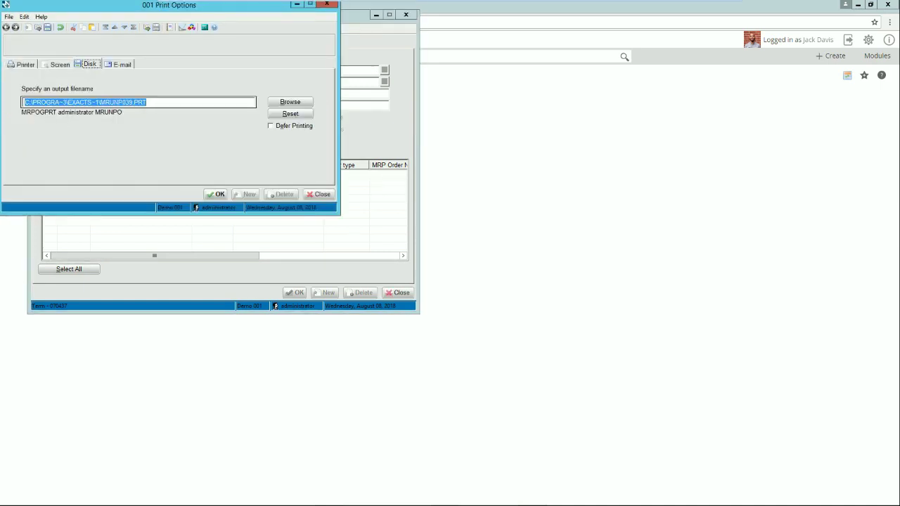
key("Return")
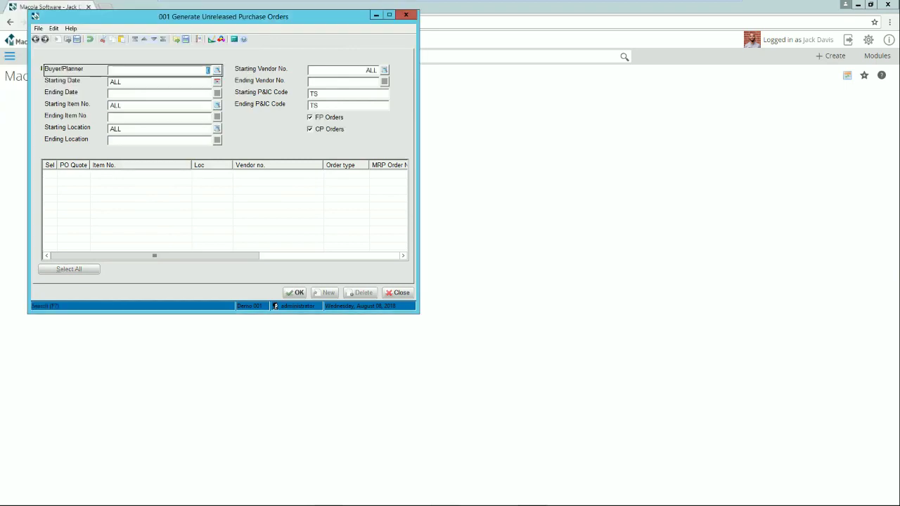
key("Escape")
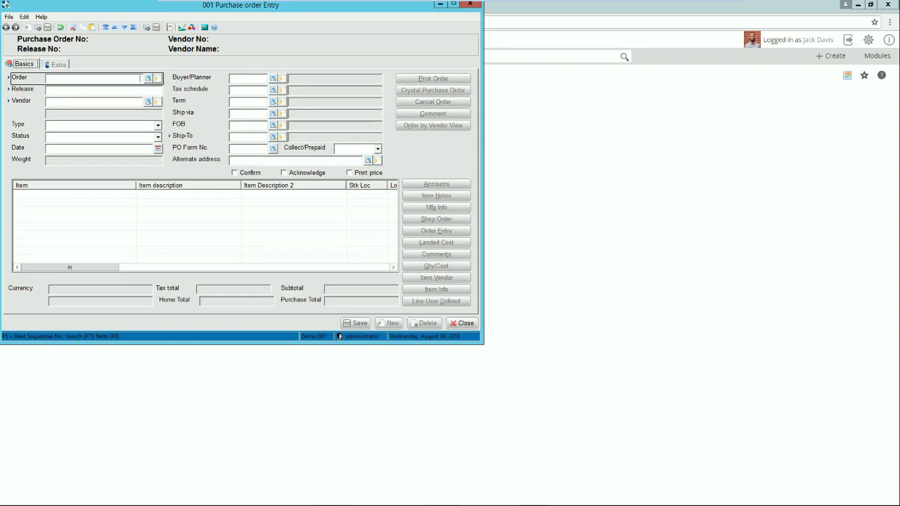
- Find the newest Shimani Corporation purchase order, set its status to R=Released and save it
key("F7")
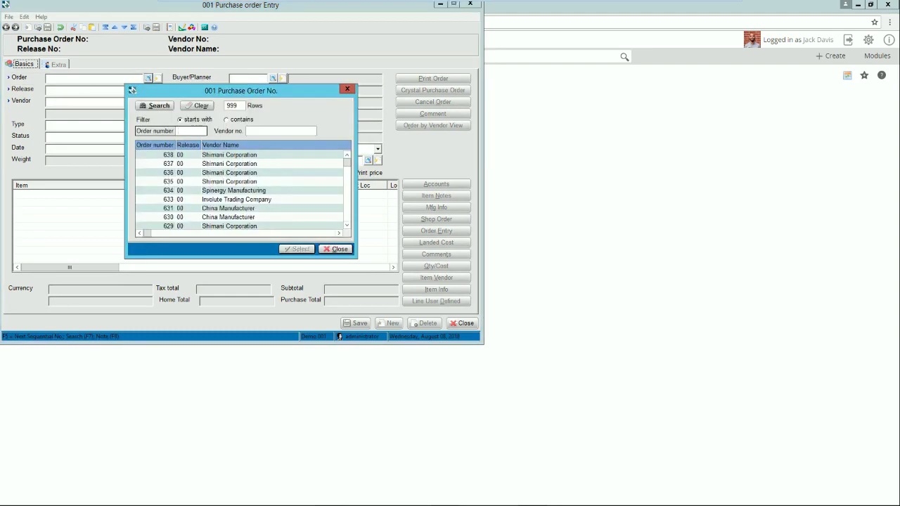
left_click(229, 154)
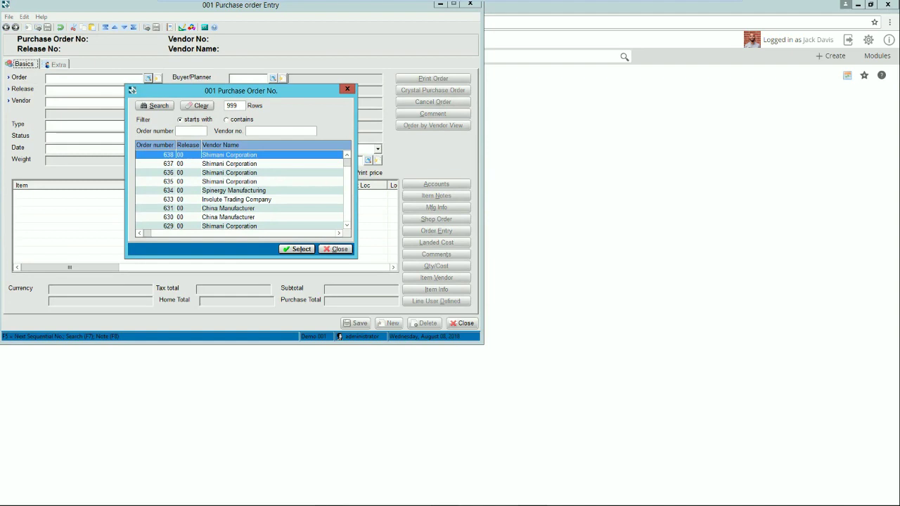
key("Return")
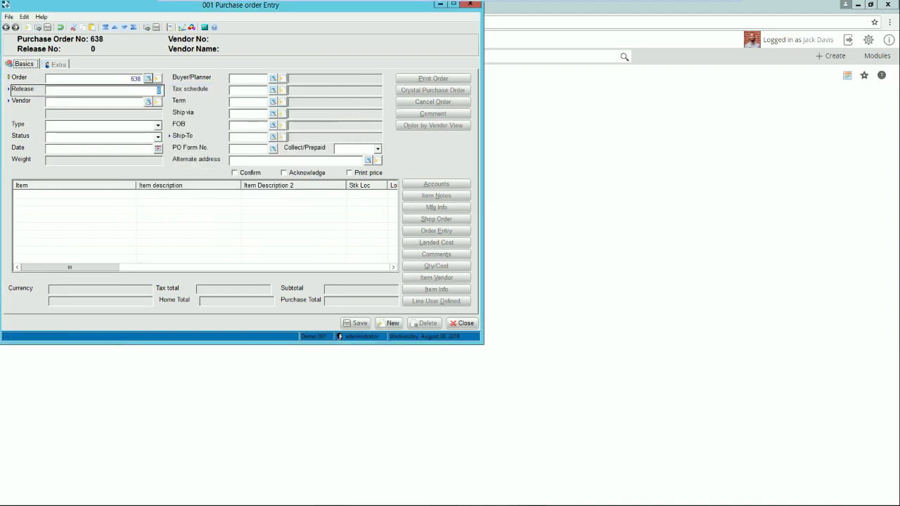
key("Tab")
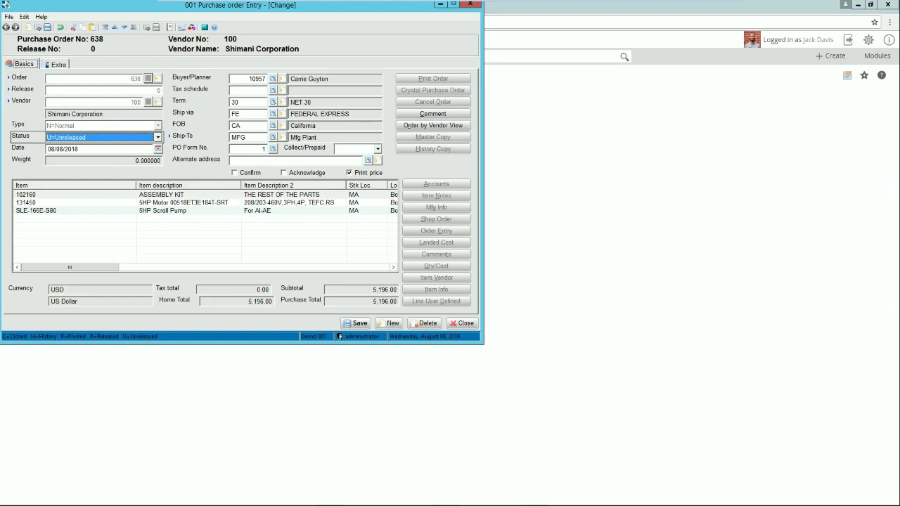
key("alt+Down")
key("Up")
key("Return")
key("ctrl+s")
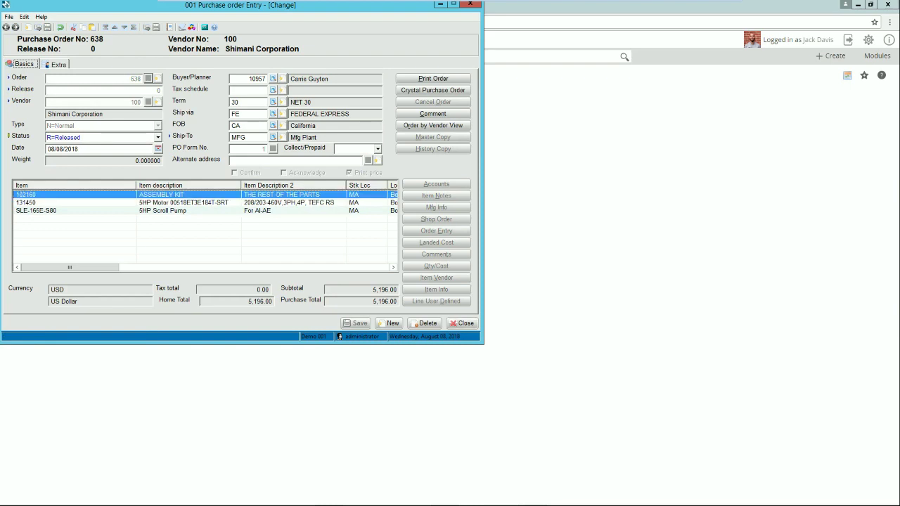
- Output the Crystal purchase order, confirm that it printed correctly, and close purchase order entry
key("alt+c")
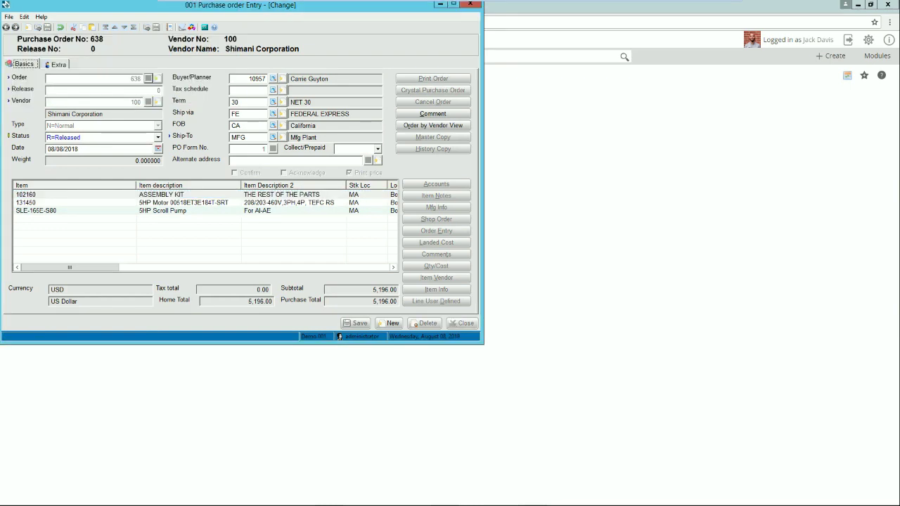
key("Return")
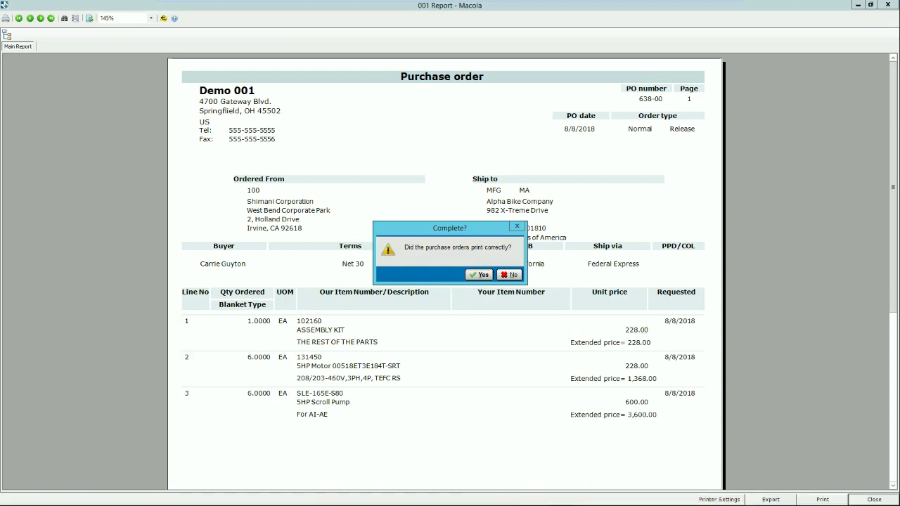
key("Return")
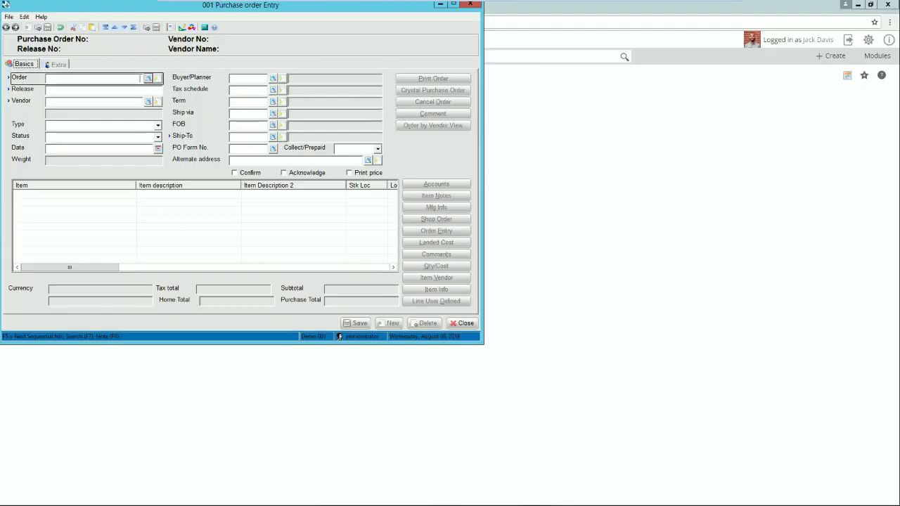
left_click(470, 4)
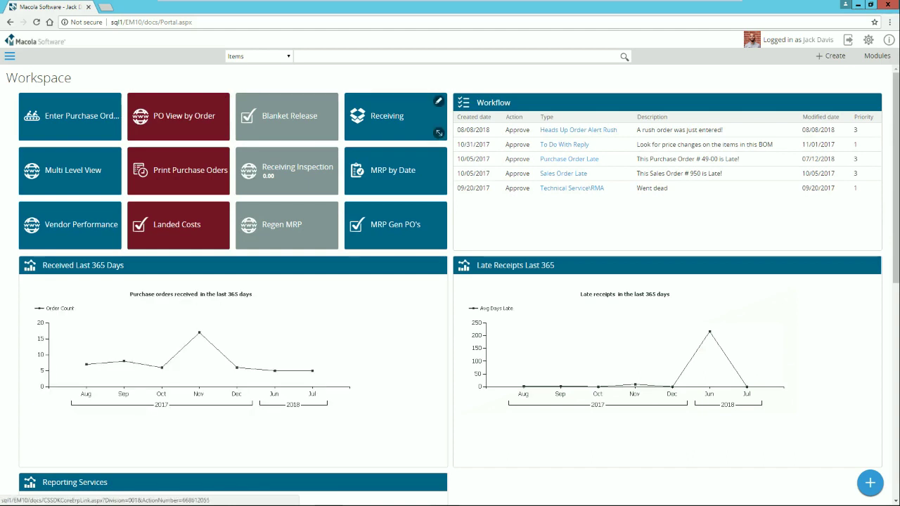
- Receive the released Shimani Corporation purchase order as ordered with the default receipt date, skip the freight details, and exit receiving
left_click(383, 116)
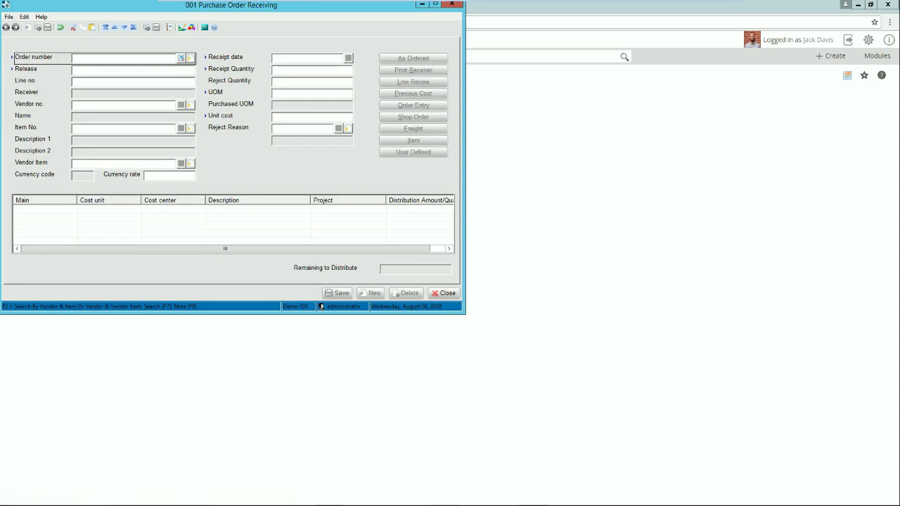
type("638")
key("Tab")
key("Tab")
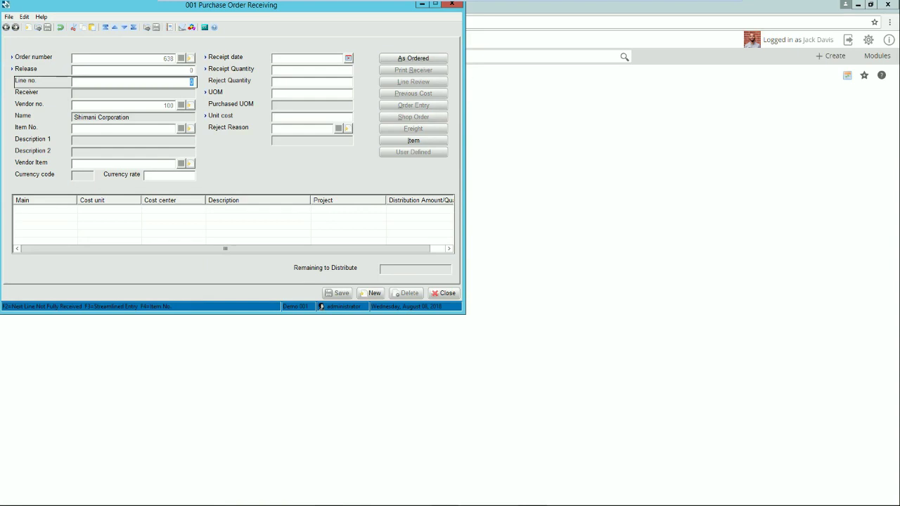
key("alt+a")
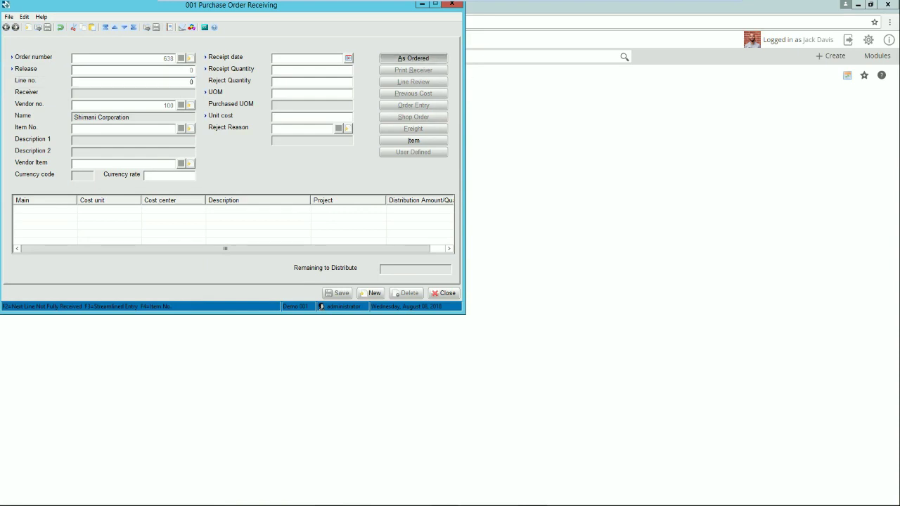
key("Return")
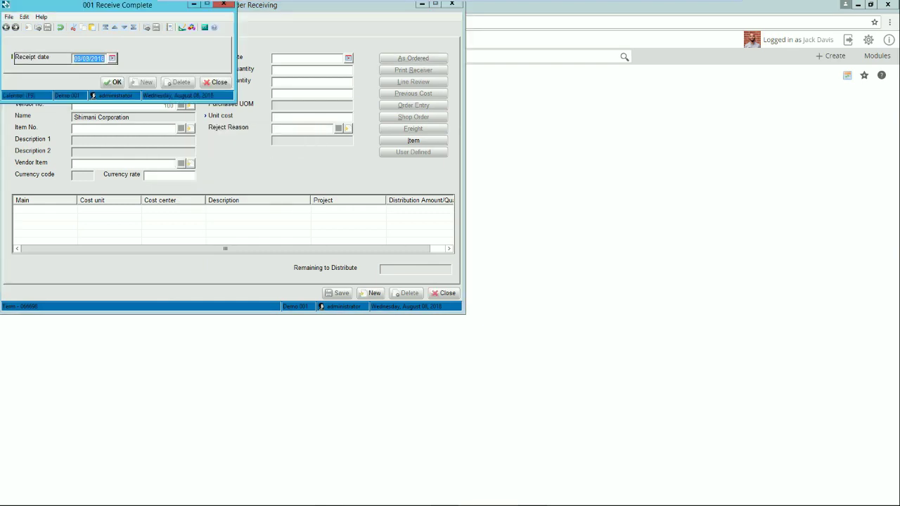
key("Return")
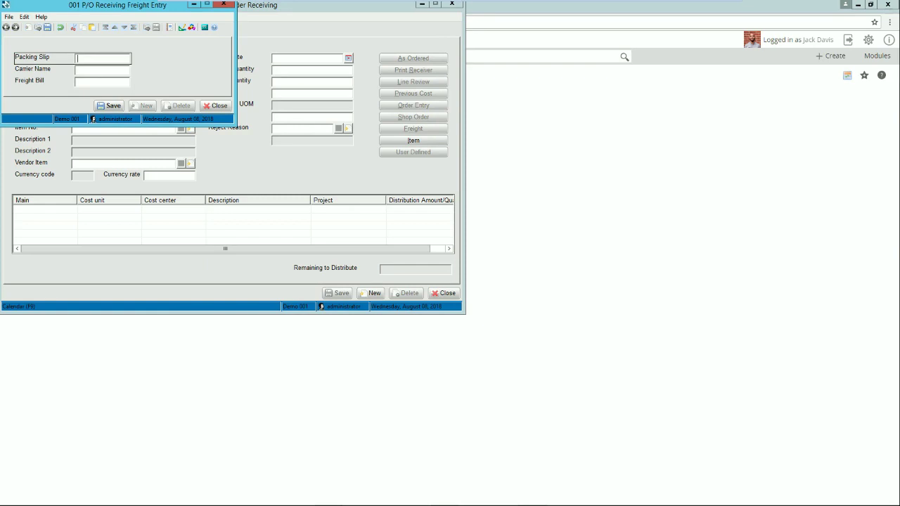
key("Escape")
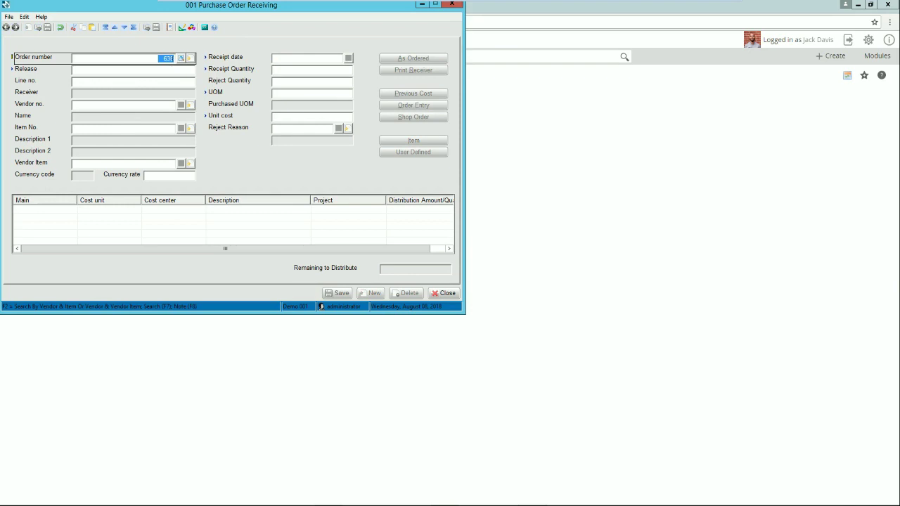
key("Escape")
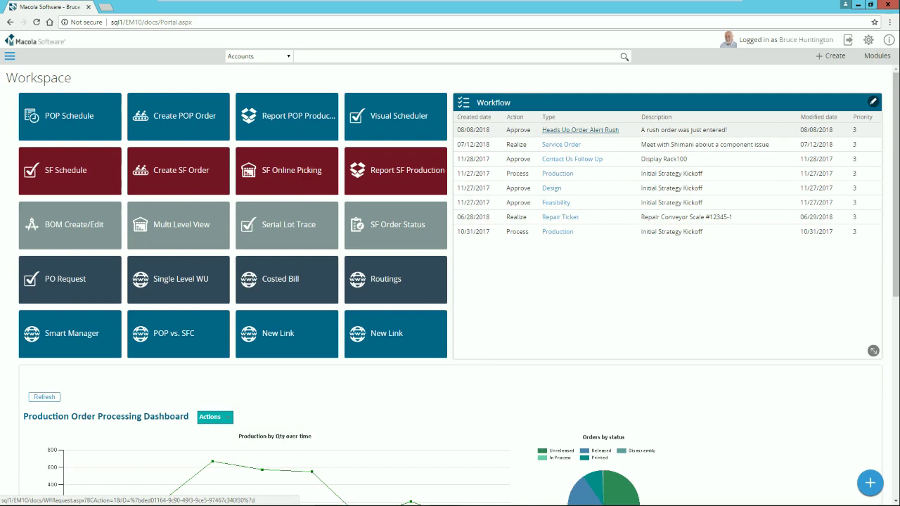
- From the POP schedule, open the unreleased SLE-30-T460 production order due 08/08/2018 and review its captured bill
left_click(598, 131)
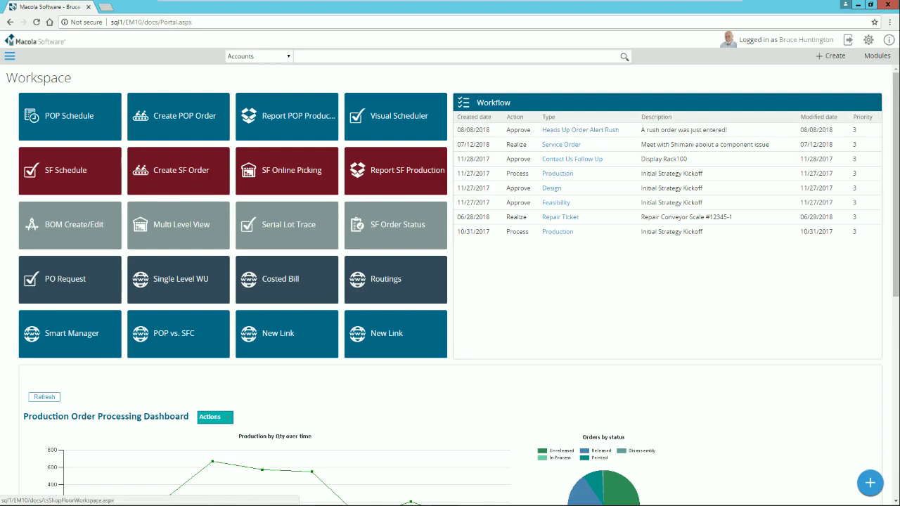
left_click(66, 120)
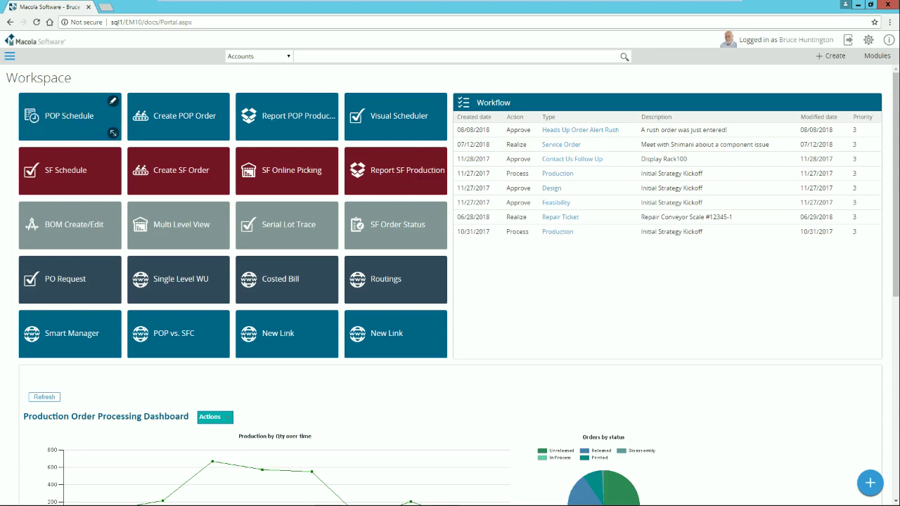
left_click(64, 175)
left_click(81, 121)
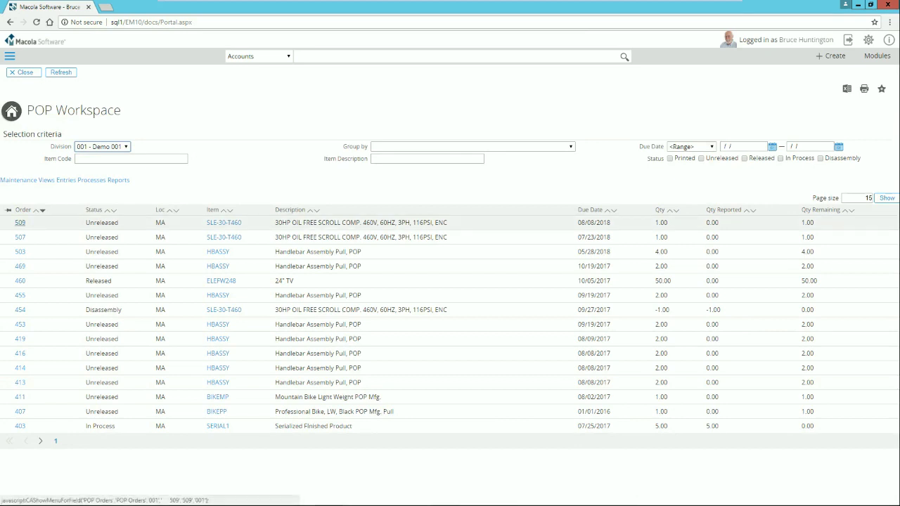
key("ctrl")
left_click(20, 222)
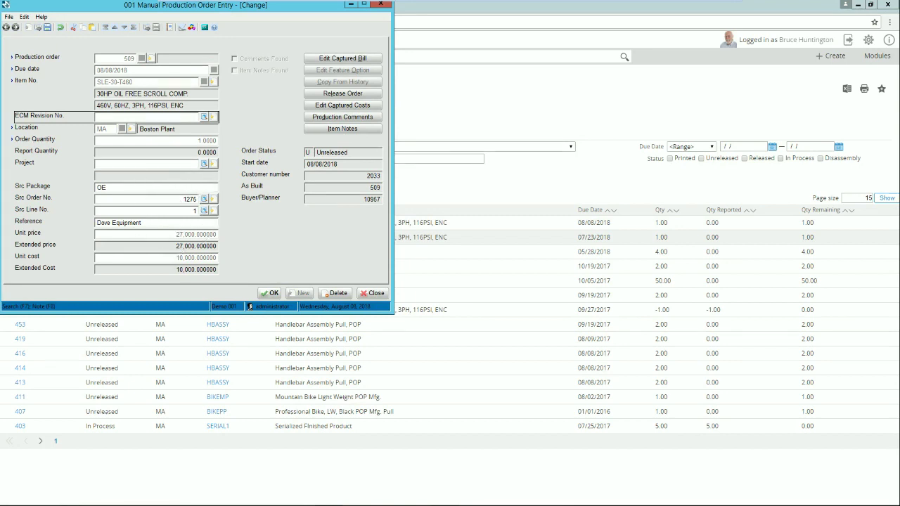
key("alt+b")
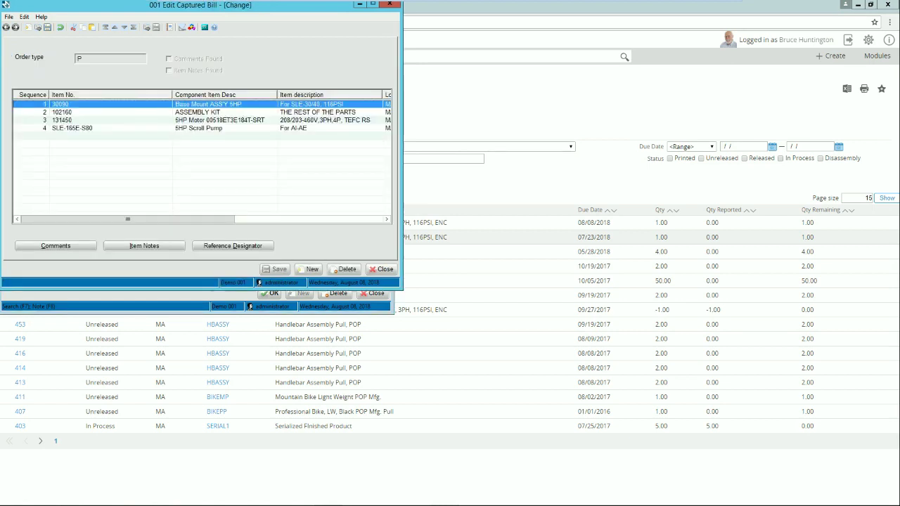
key("alt+c")
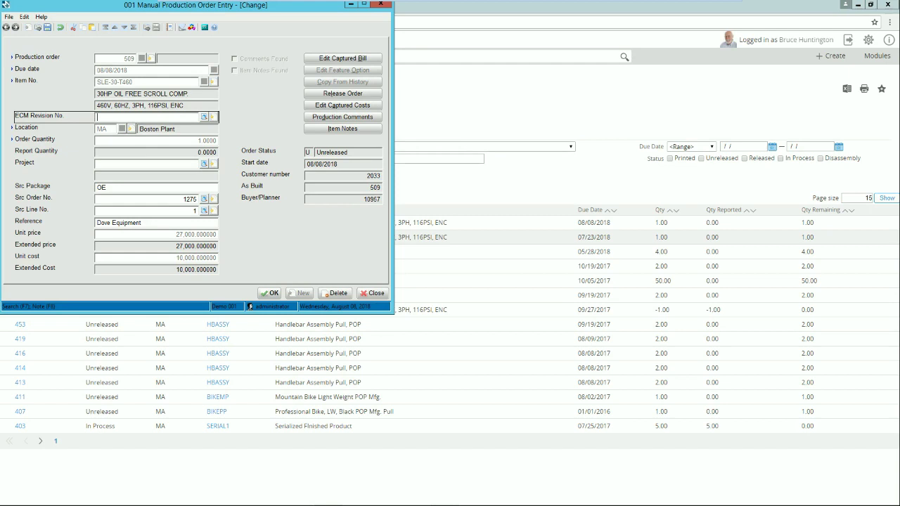
- Release the SLE-30-T460 production order with Print production order enabled, and exit order entry
key("alt+r")
key("alt+p")
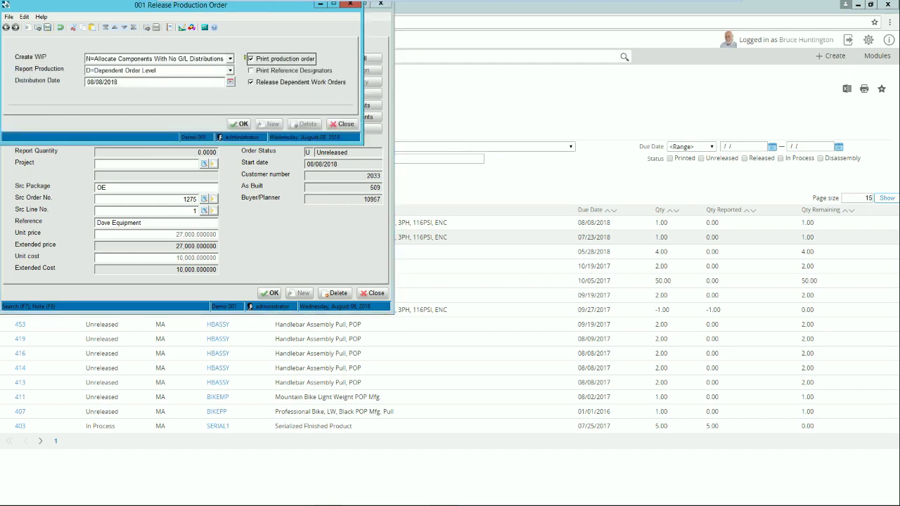
key("alt+o")
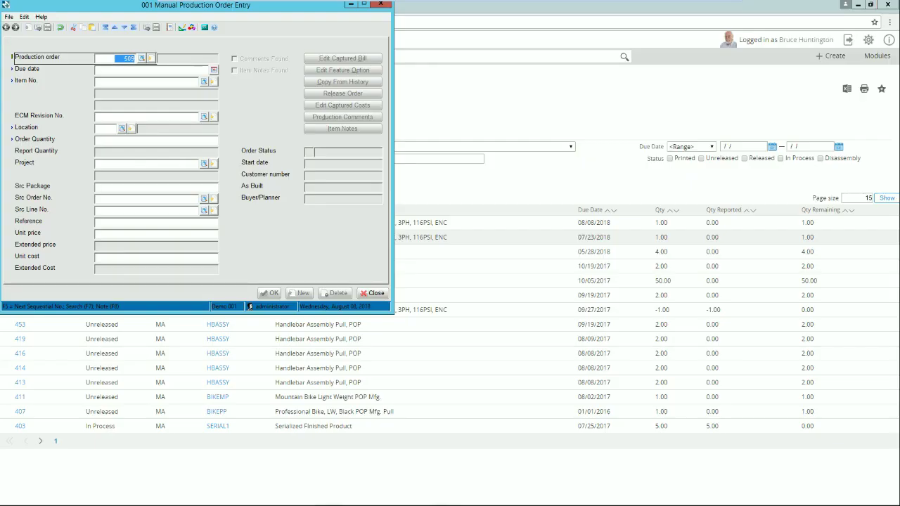
left_click(372, 294)
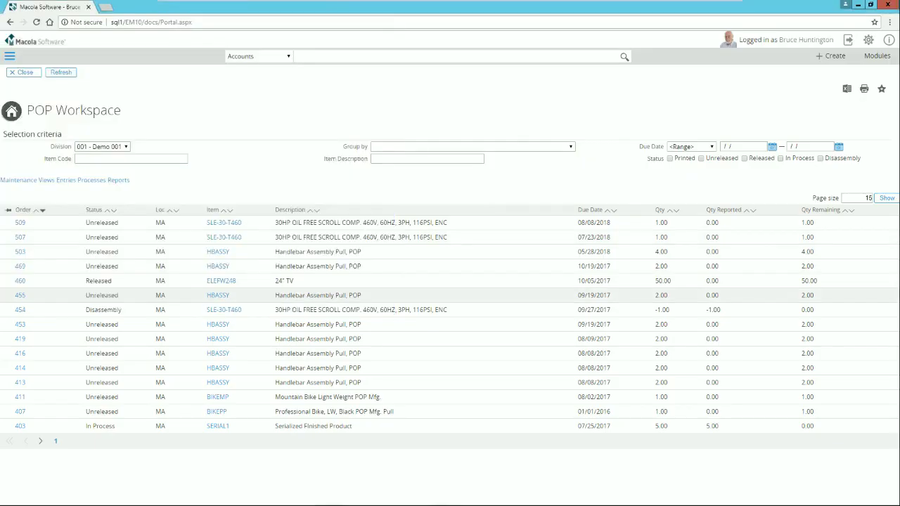
- Refresh the POP workspace and start reporting production for the printed SLE-30-T460 order
left_click(61, 71)
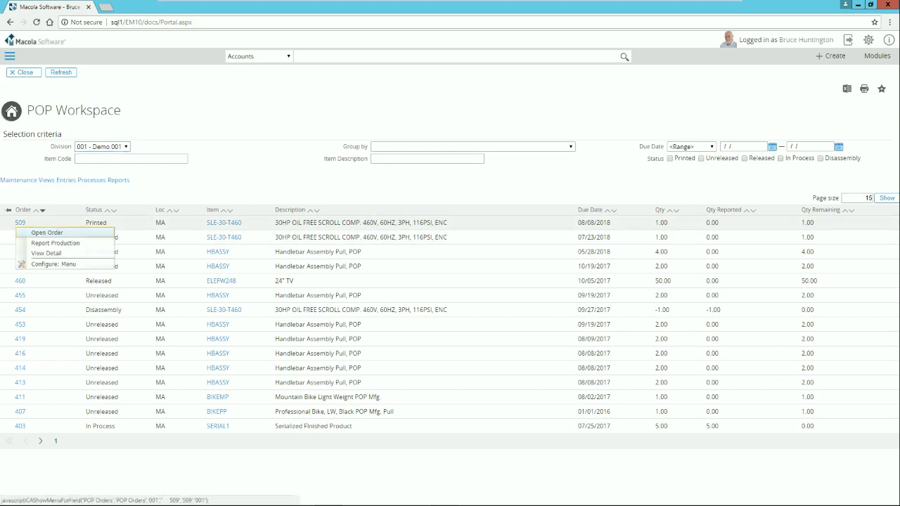
left_click(55, 242)
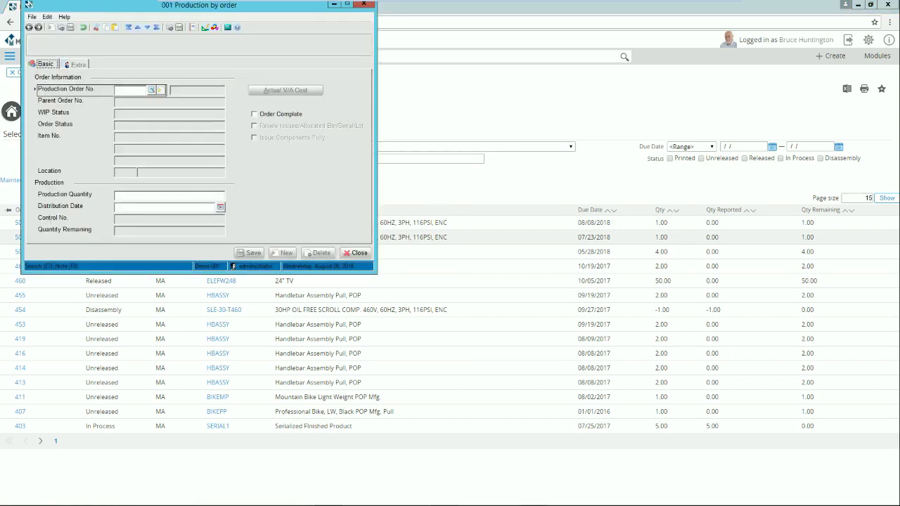
type("509")
key("Tab")
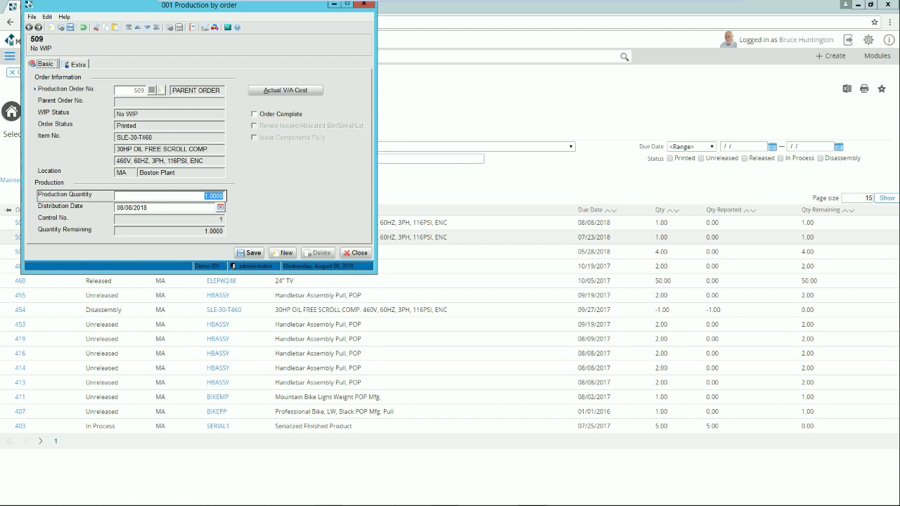
- Add an actual V/A cost line of type ASM, assembly labor and overhead, with a factor of 45
key("alt+a")
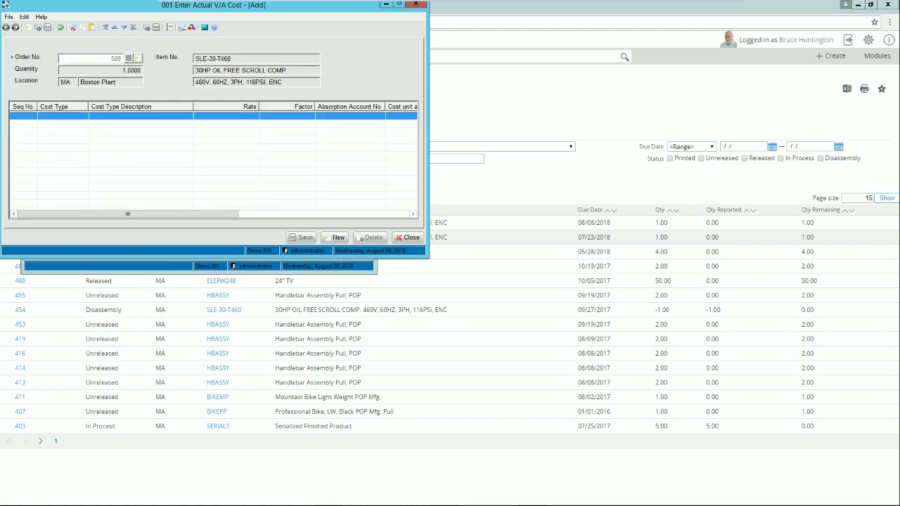
key("Tab")
key("F4")
key("Down")
key("Return")
key("Tab")
type("45")
key("Tab")
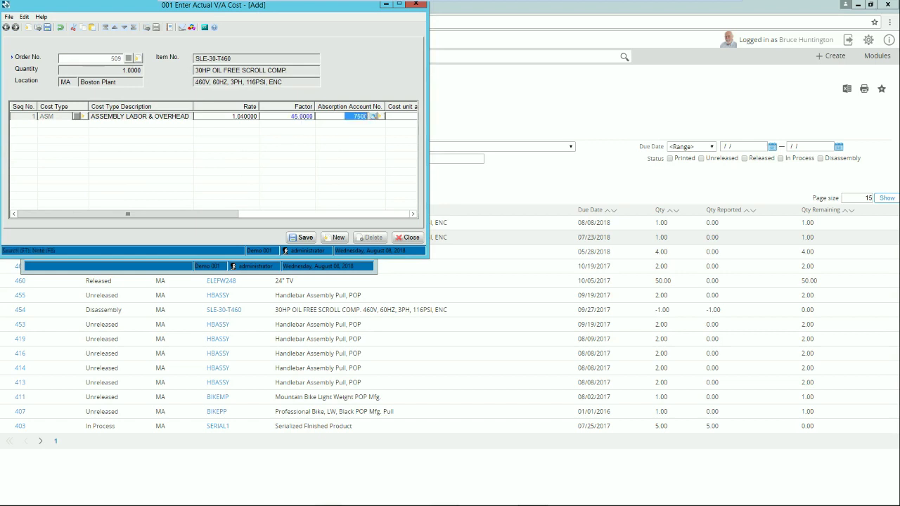
key("Return")
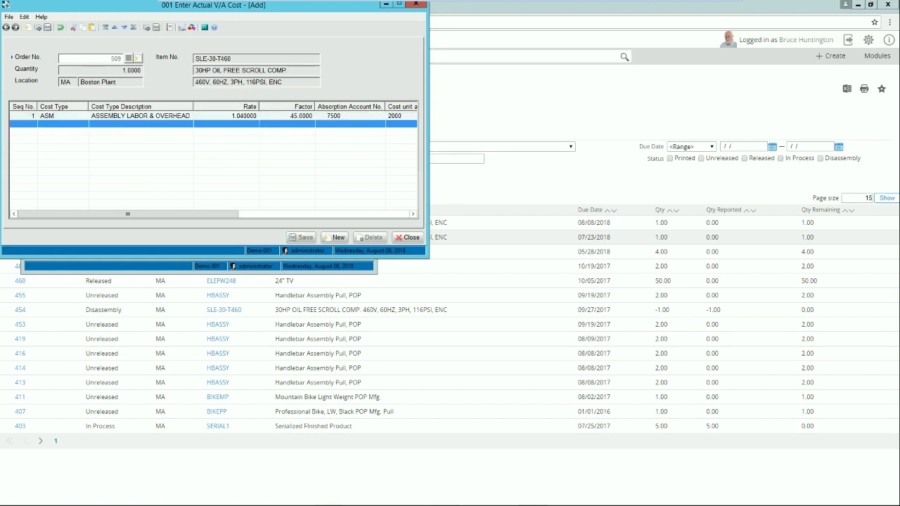
key("Escape")
- Mark the production order complete and receive quantity 1 of SLE-30-T460 into finished goods with the default expiration date and lot number
left_click(254, 114)
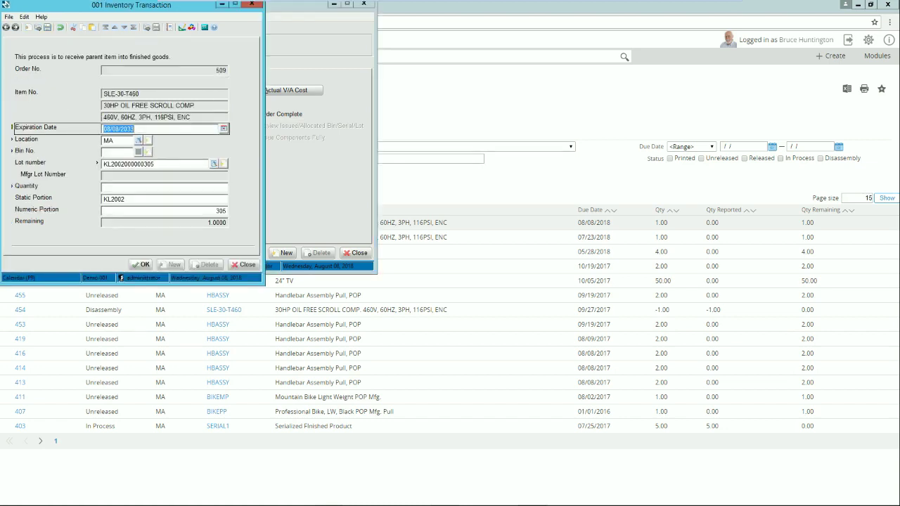
key("Tab")
key("Tab")
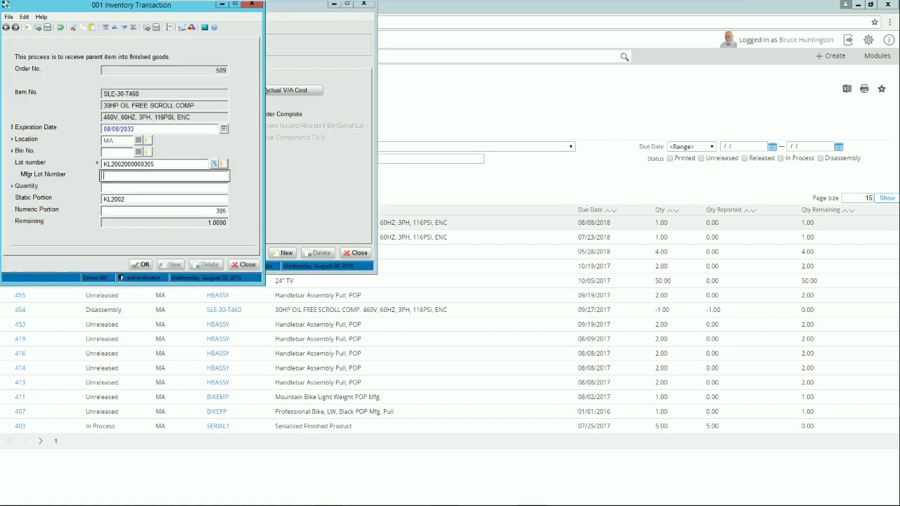
key("Tab")
key("Tab")
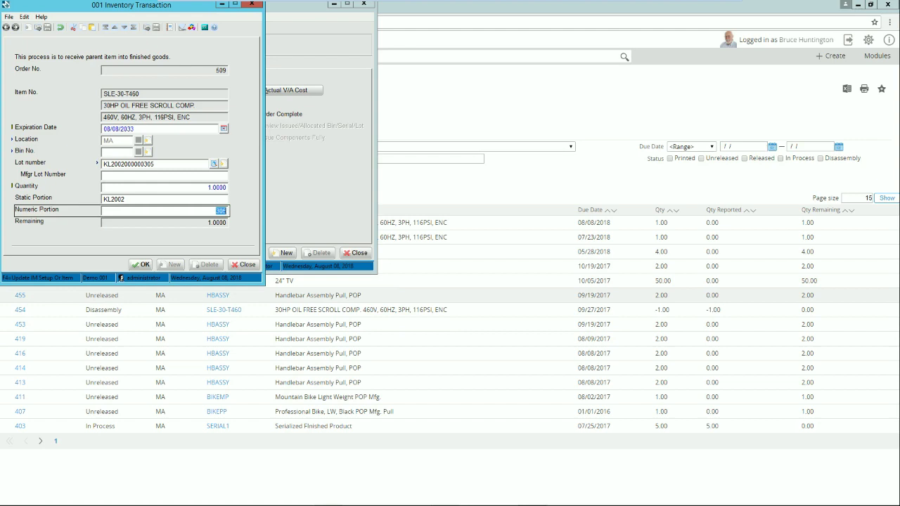
key("Return")
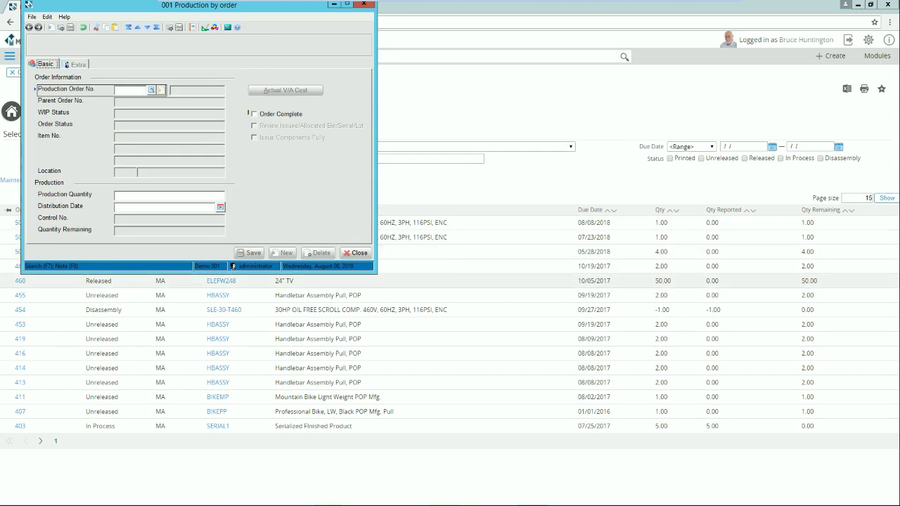
- Exit production reporting and log the production user off the portal
left_click(355, 252)
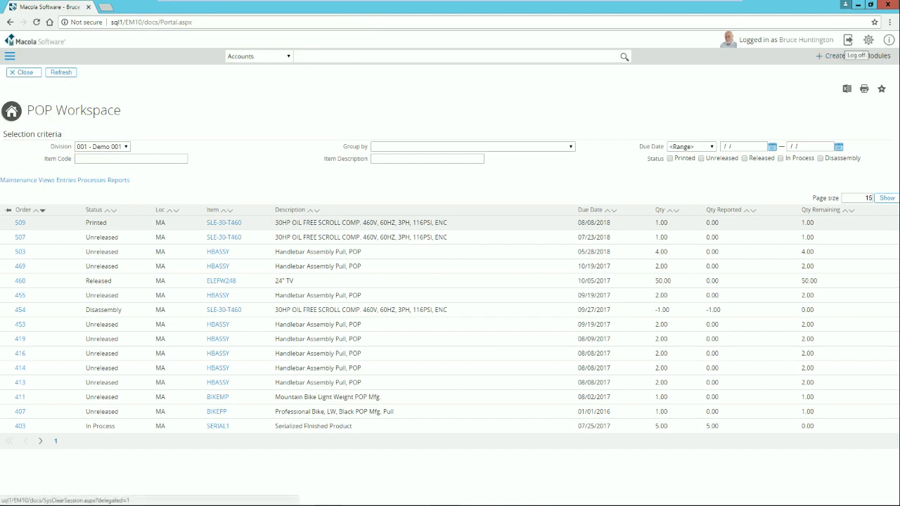
left_click(848, 40)
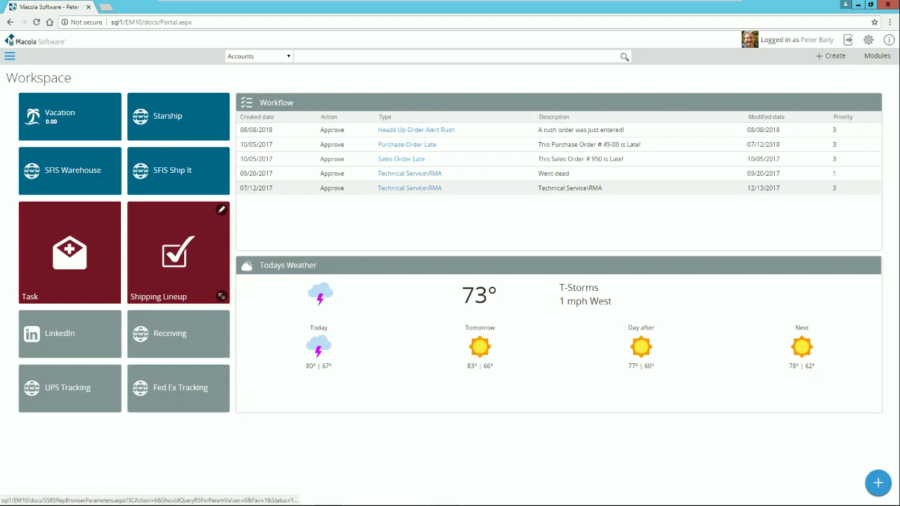
- Open the Shipping Lineup and limit the report to requested ship dates from 08/06/2018 to 08/10/2018
left_click(177, 252)
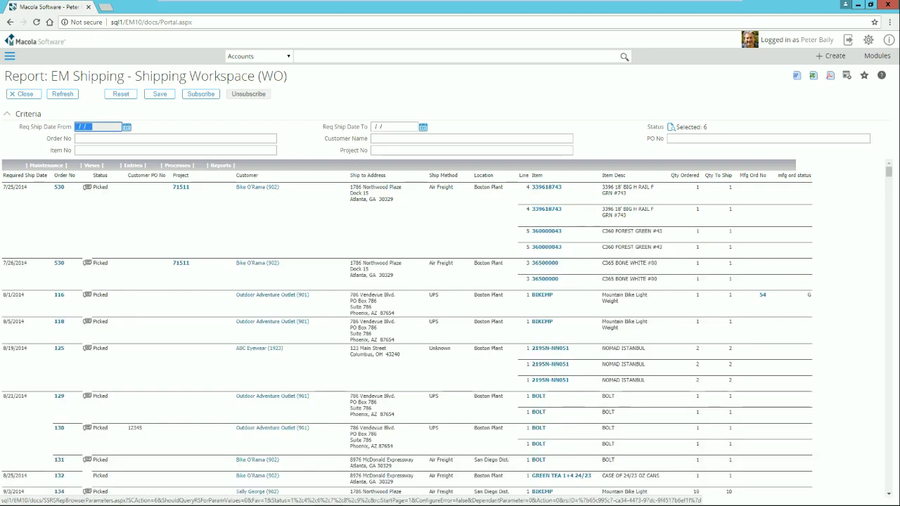
left_click(126, 126)
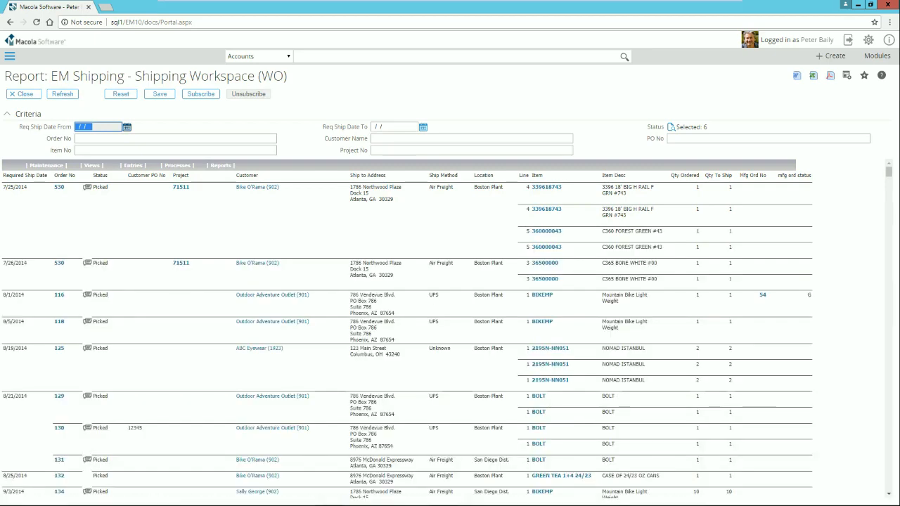
left_click(410, 272)
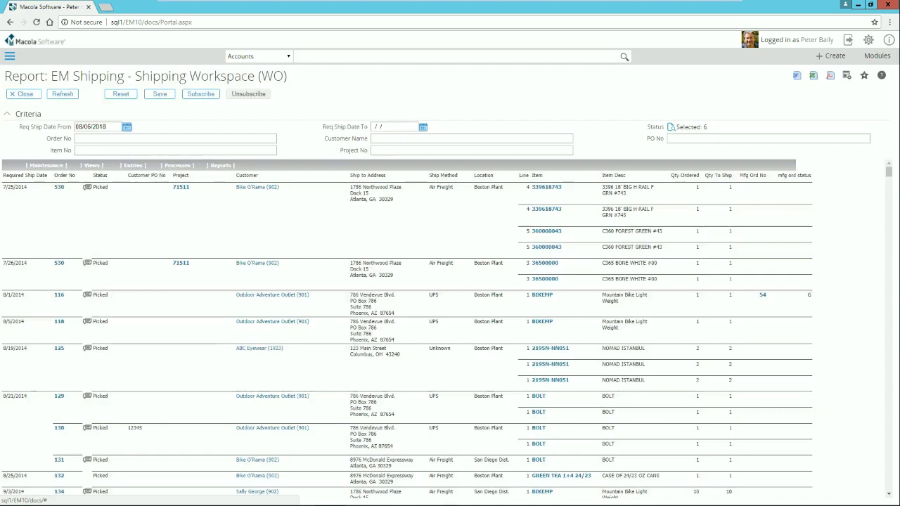
left_click(422, 127)
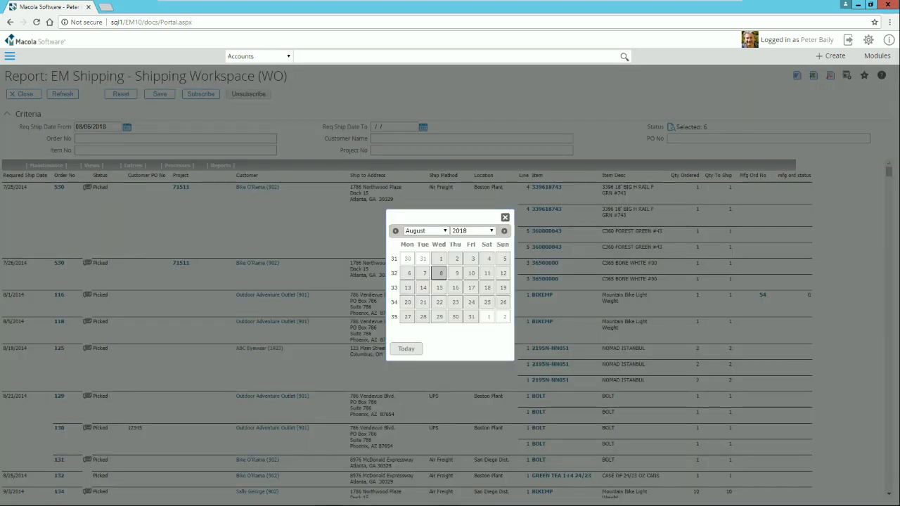
left_click(471, 273)
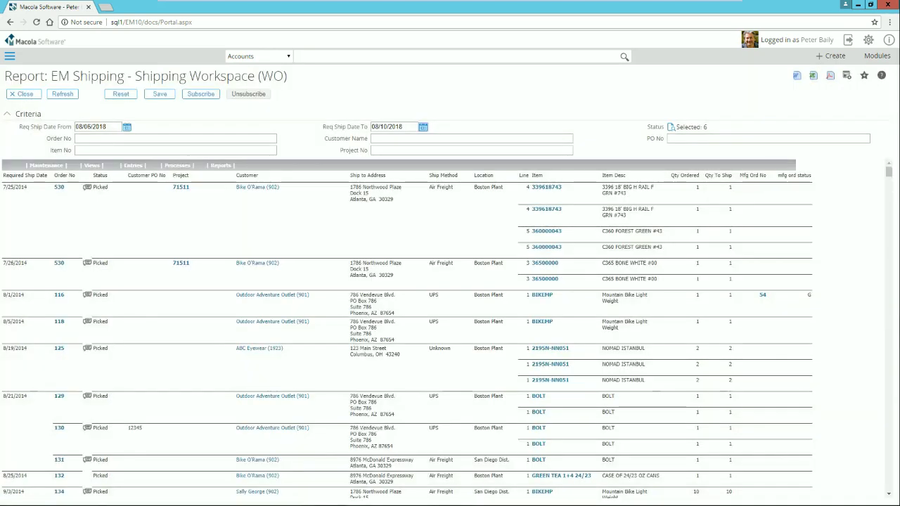
left_click(62, 93)
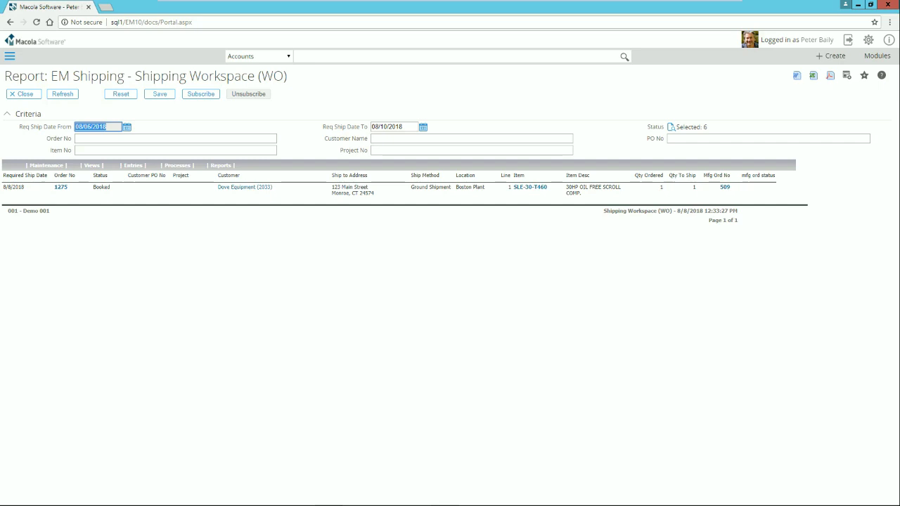
- Confirm shipment of the Dove Equipment order from location MA, accepting quantity 1 of SLE-30-T460 with its allocated lot
left_click(61, 187)
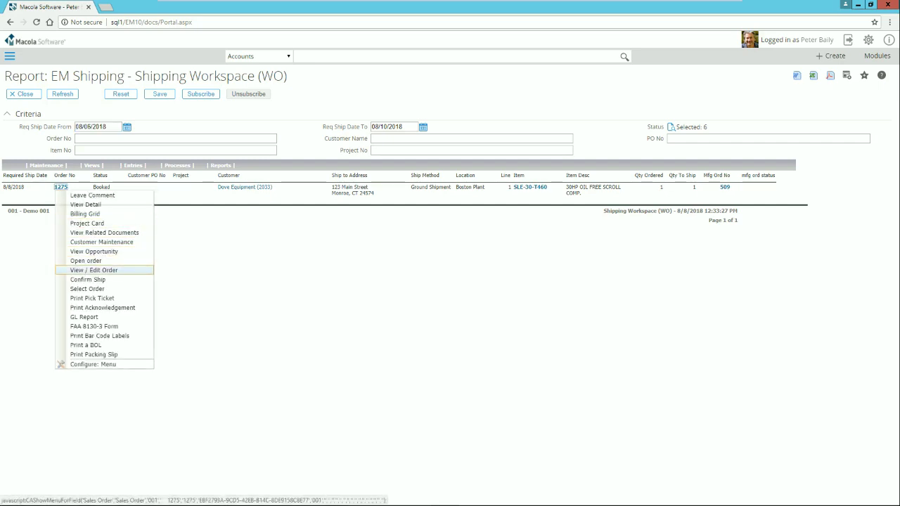
left_click(88, 279)
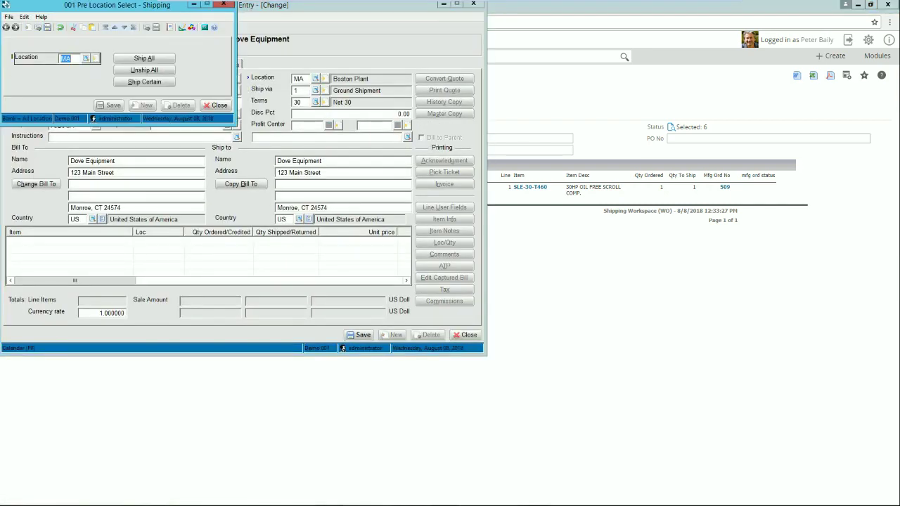
key("Return")
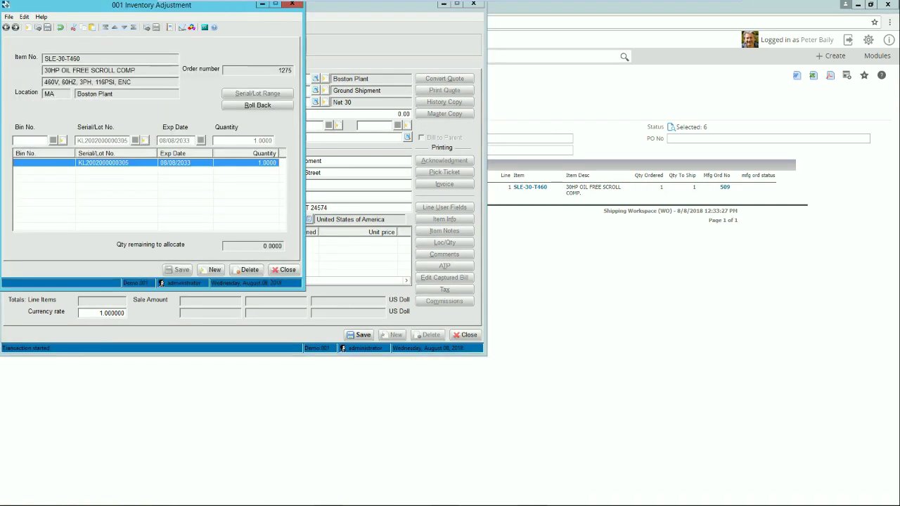
key("Return")
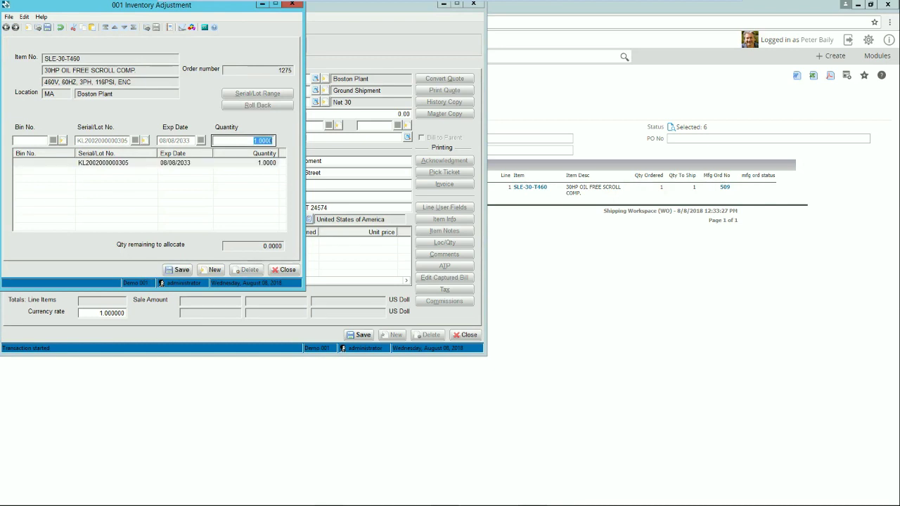
key("Return")
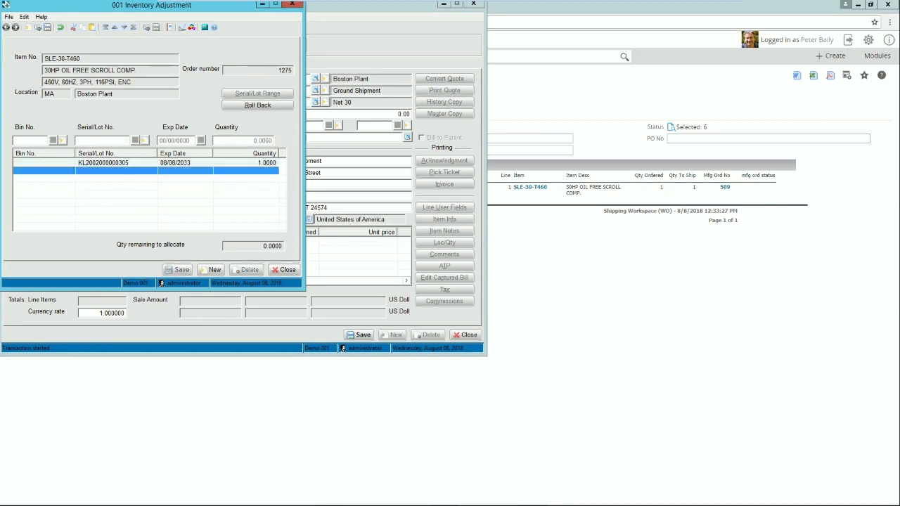
key("Return")
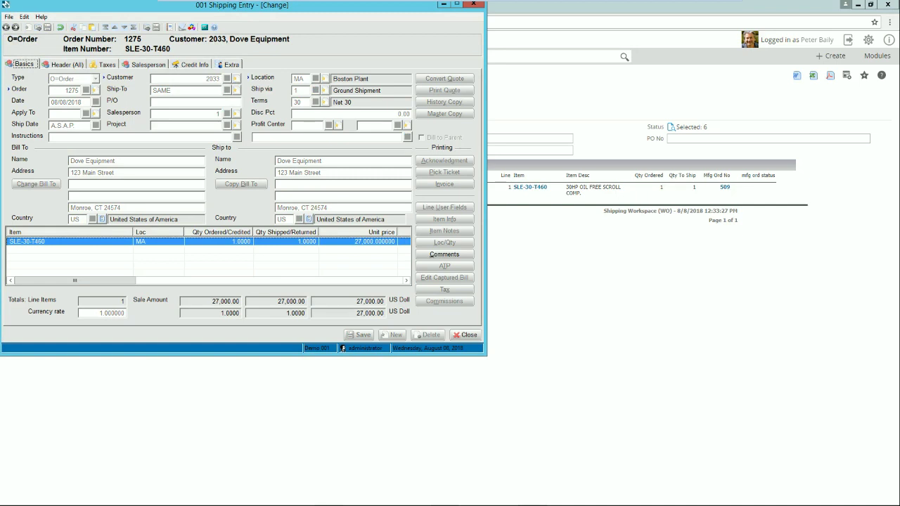
- Finish the shipment's line items, set the freight charge to 100.00, and save the billing information
left_click(465, 335)
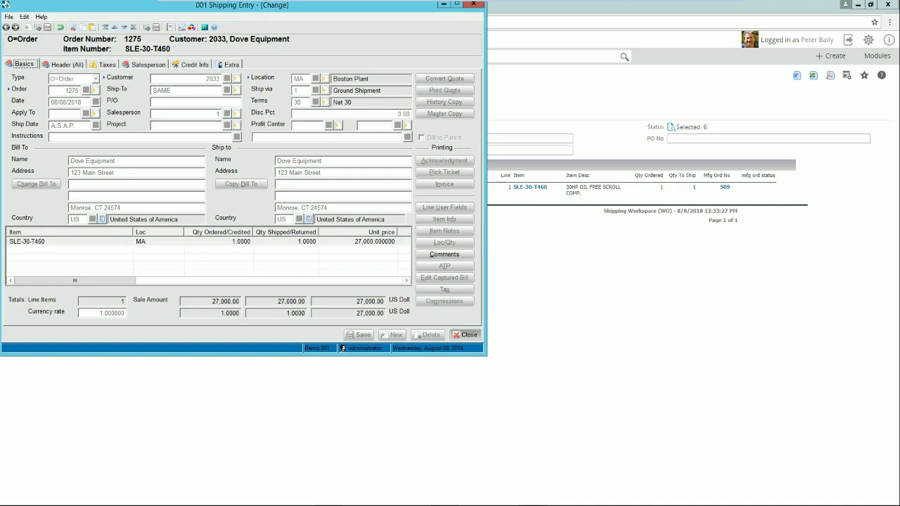
type("100")
key("Tab")
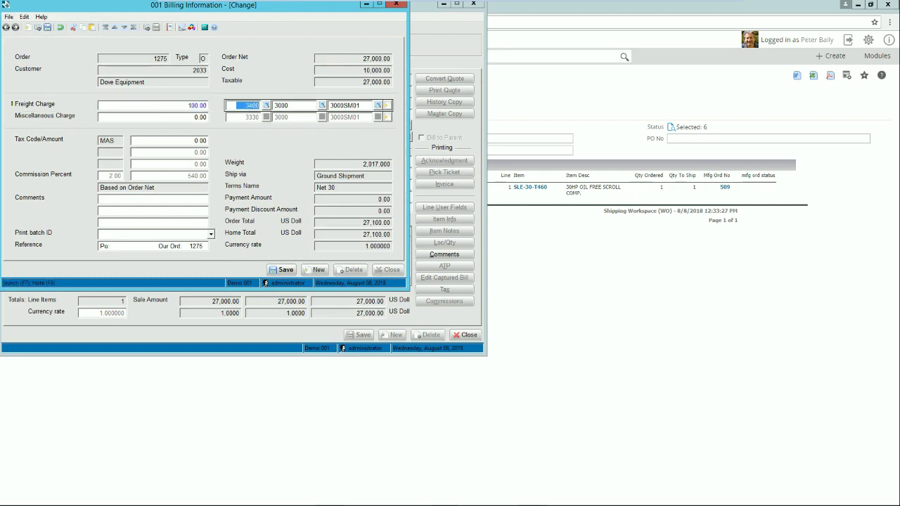
key("alt+s")
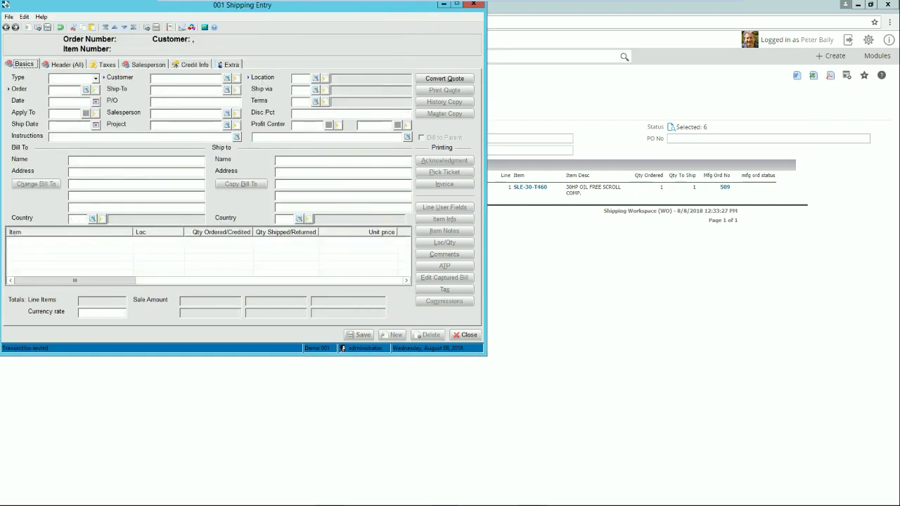
- Return from shipping entry to the Shipping Workspace and refresh the report
key("alt+Tab")
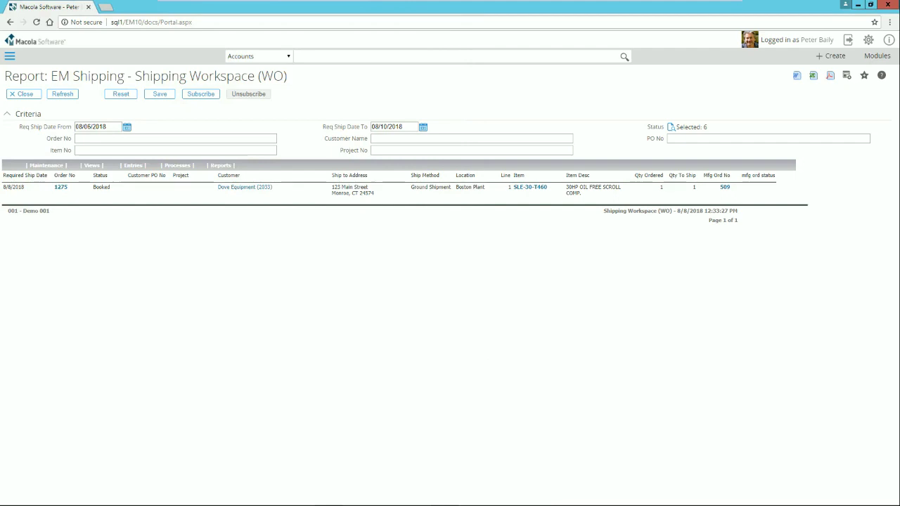
left_click(102, 197)
left_click(62, 93)
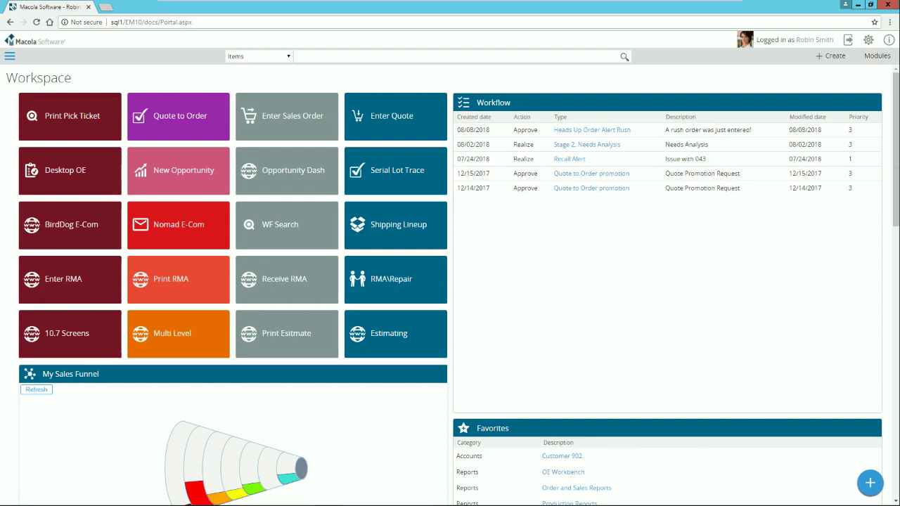
- Open Billing Entry from the Order to Cash process flow and load the shipped Dove Equipment order
scroll(450, 281, "down", 5)
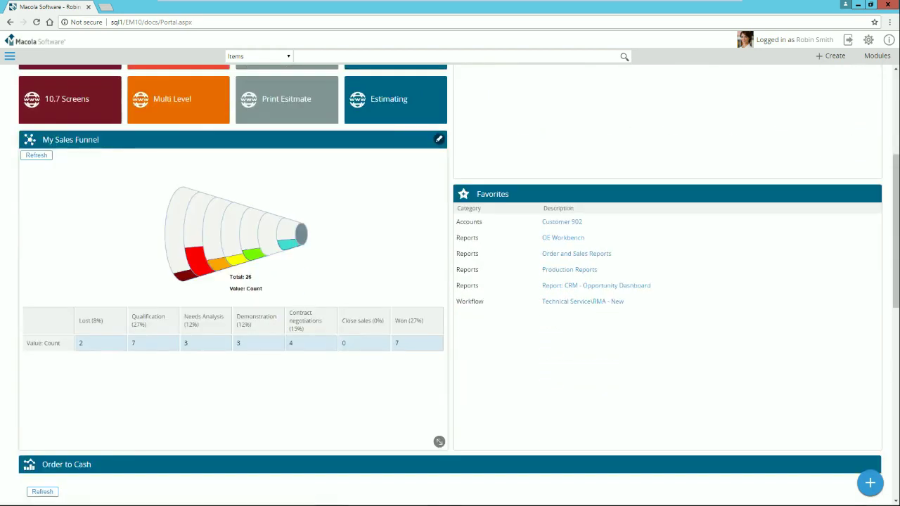
scroll(450, 281, "down", 2)
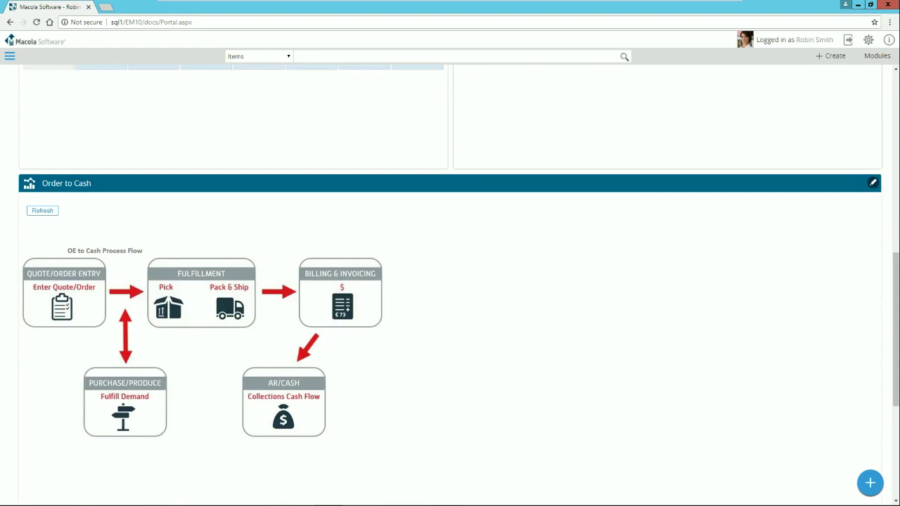
left_click(341, 304)
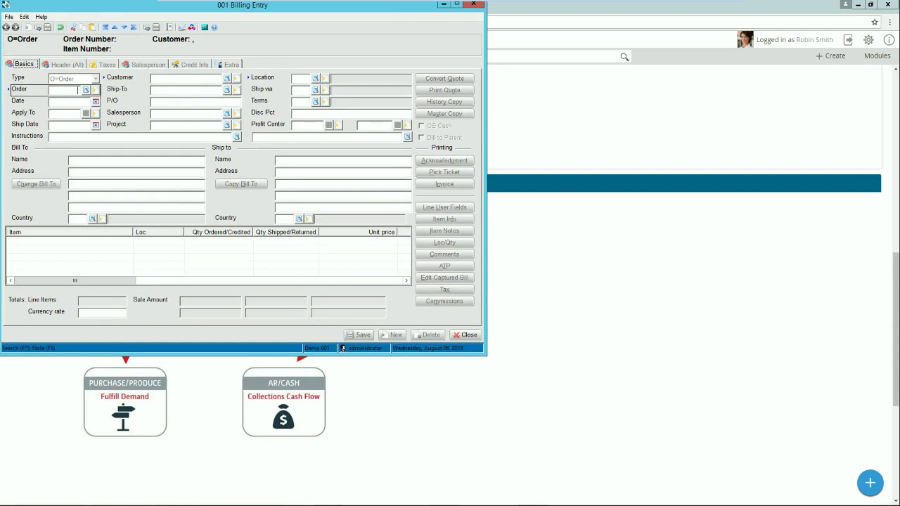
type("1275")
key("Tab")
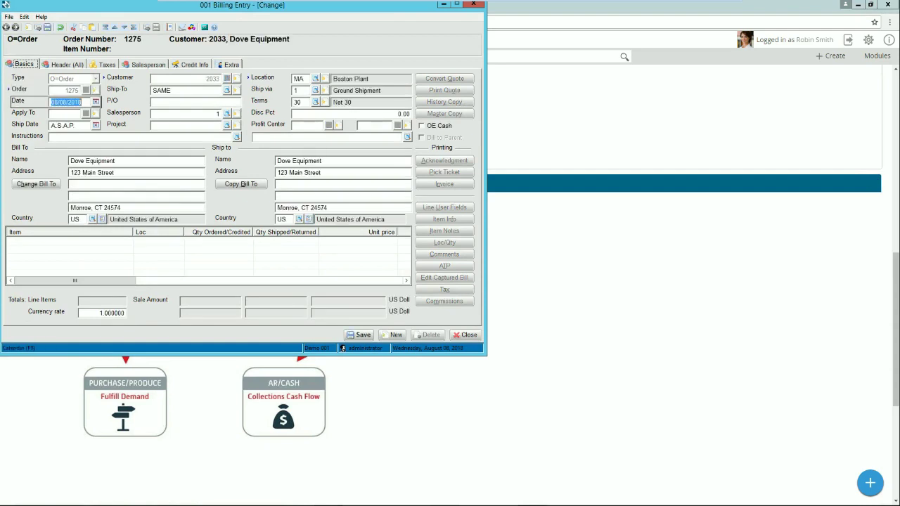
- Bill all items with ship cutoff date 08/08/2018, accept the billing information, and exit billing entry
key("alt+s")
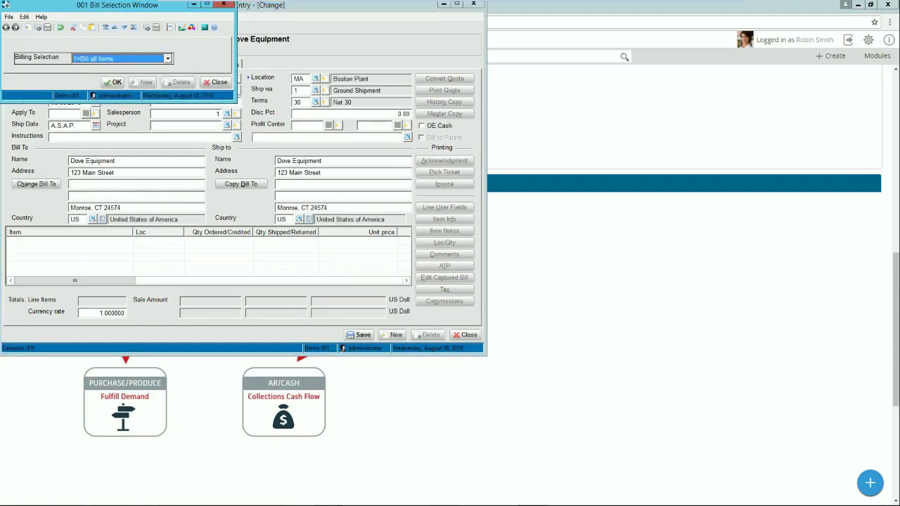
key("Return")
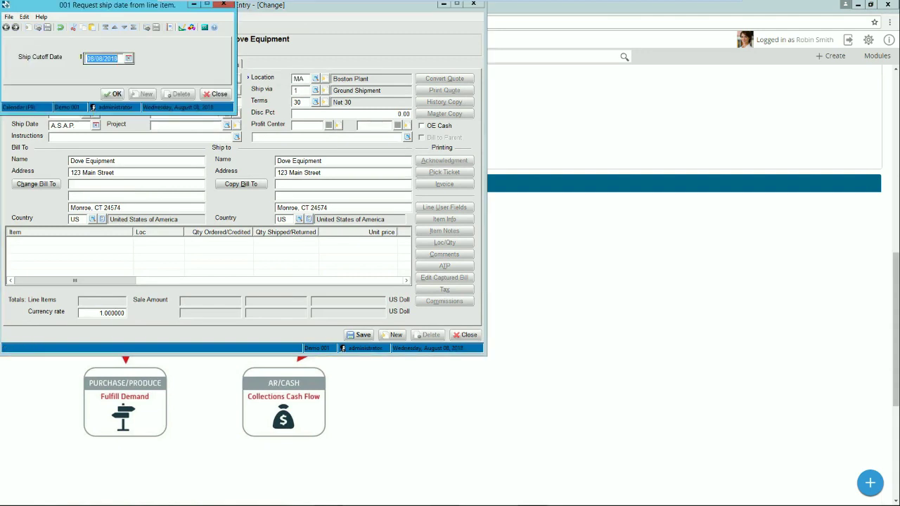
key("Return")
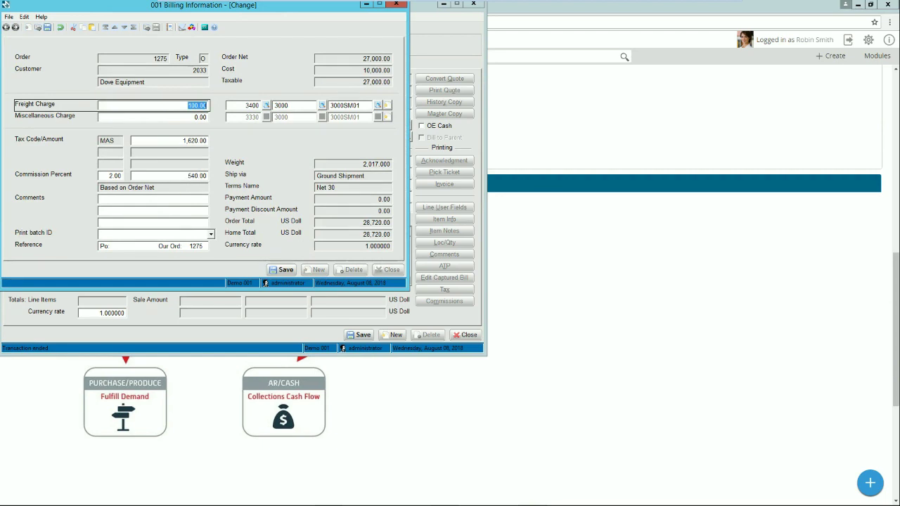
key("Return")
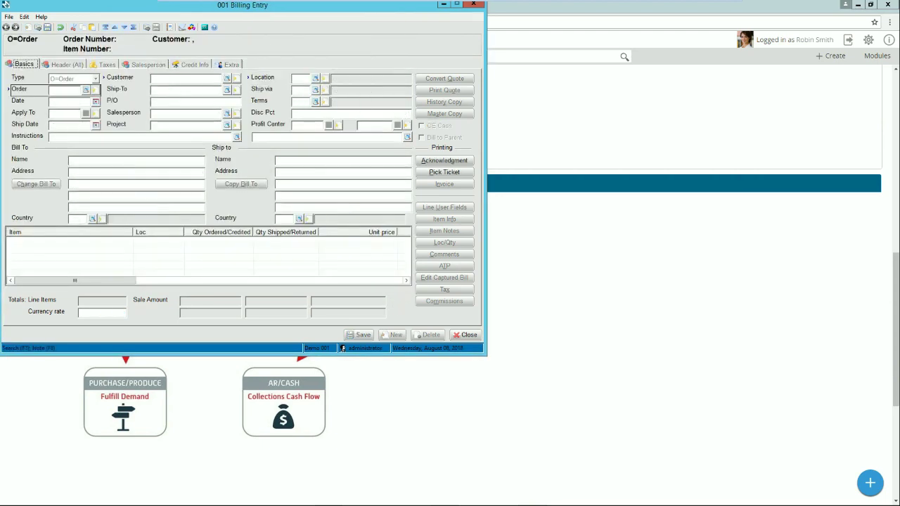
left_click(468, 335)
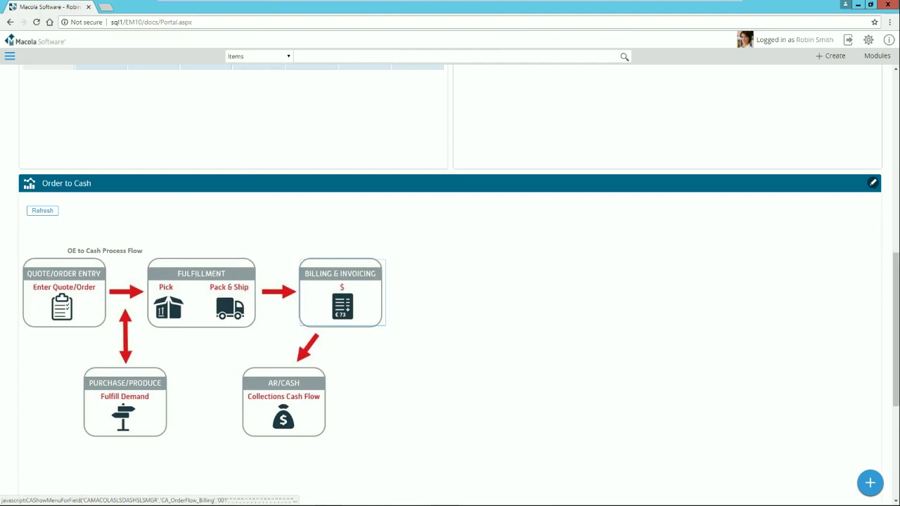
- Print the Dove Equipment invoice, confirm that it printed correctly, and close invoice printing
left_click(302, 325)
left_click(334, 350)
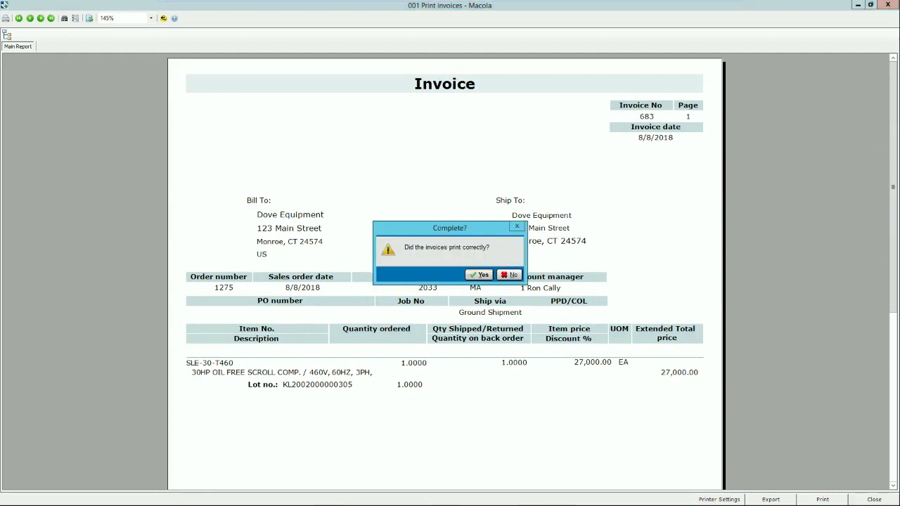
left_click(479, 275)
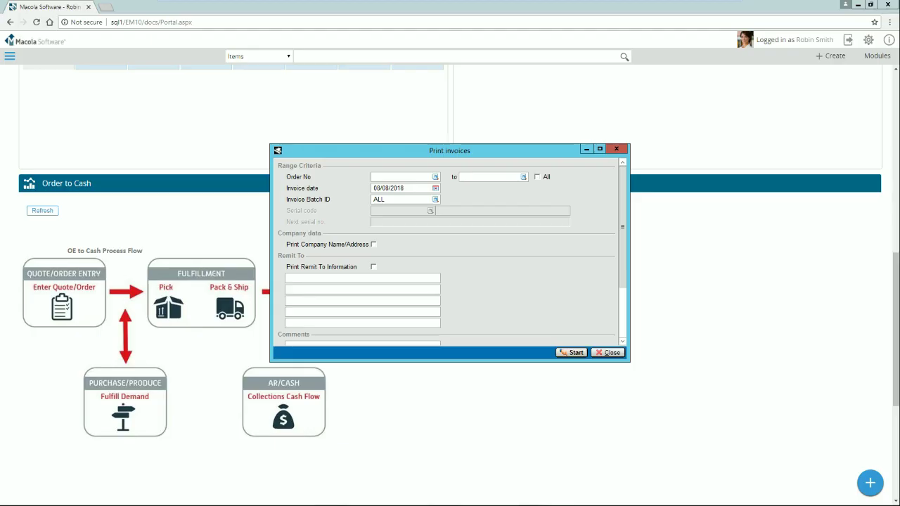
left_click(607, 352)
- Run the sales journal for the billed invoice from Billing & Invoicing, outputting it to the default disk file OESJN290.PRT
left_click(343, 302)
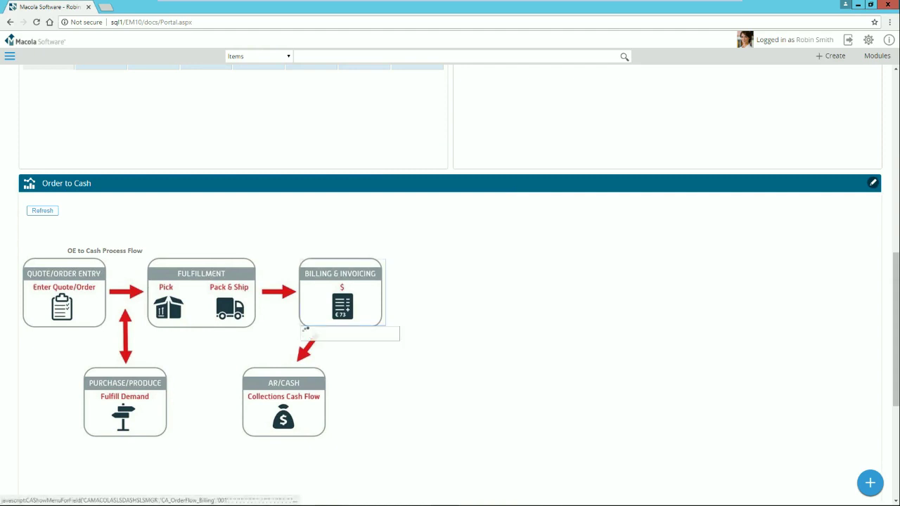
left_click(333, 360)
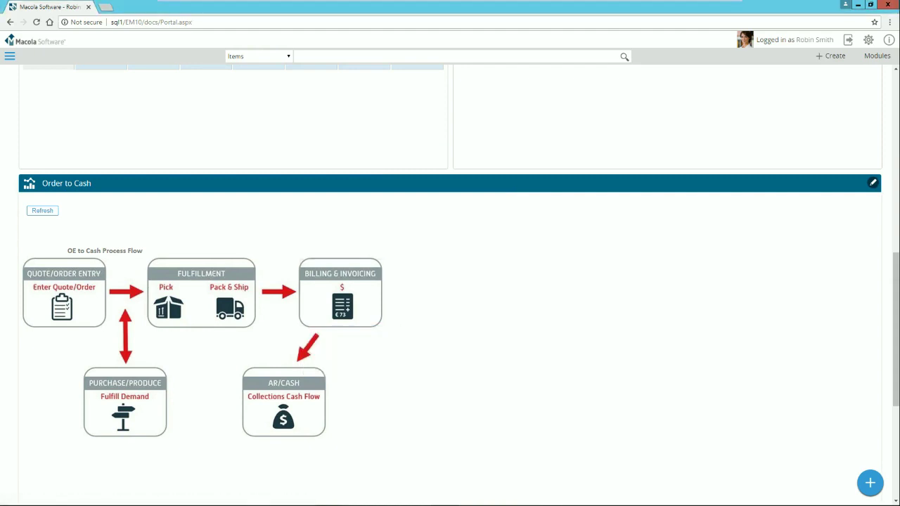
key("Return")
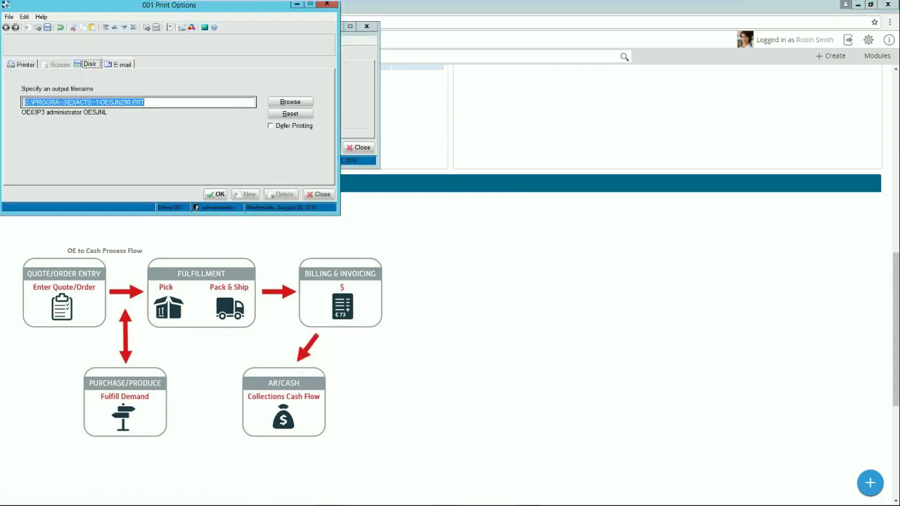
key("Return")
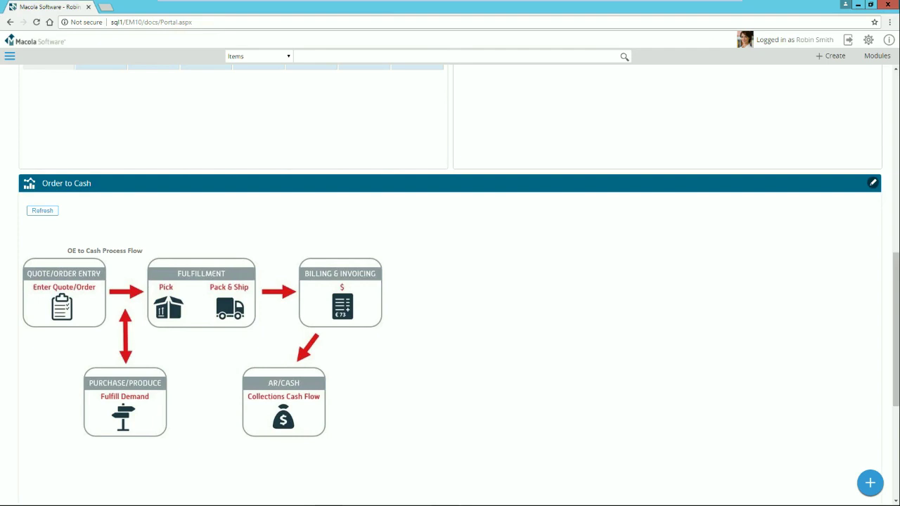
- Start a new Cash Flow entry from the Order to Cash process flow, using the BankOne Bank Journal as the cash account
left_click(283, 408)
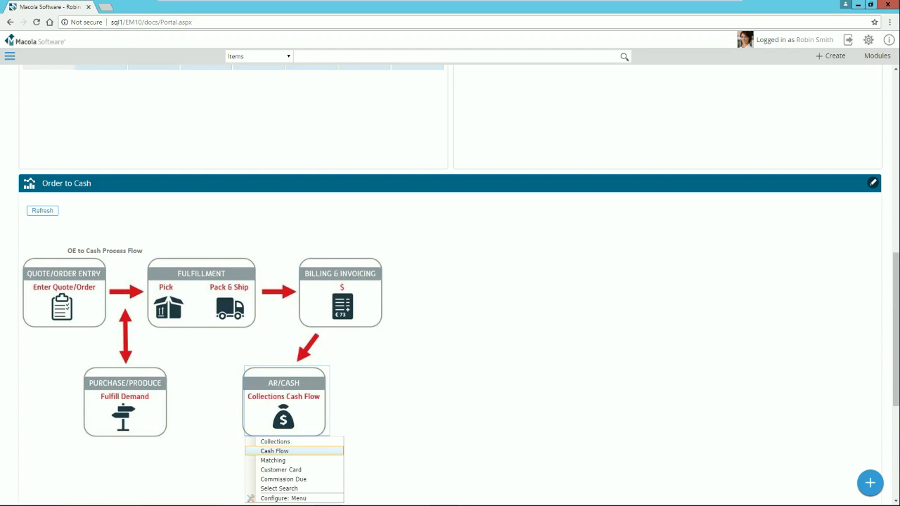
left_click(274, 451)
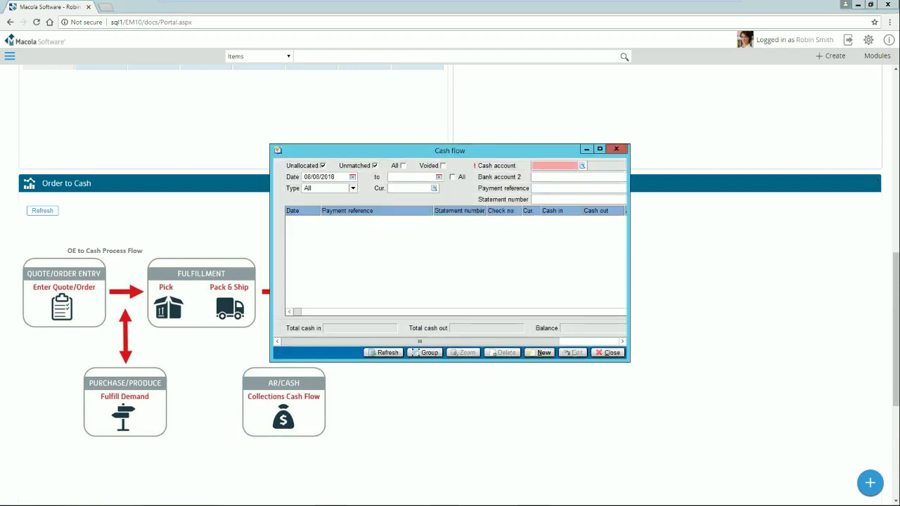
left_click(539, 353)
left_click(123, 63)
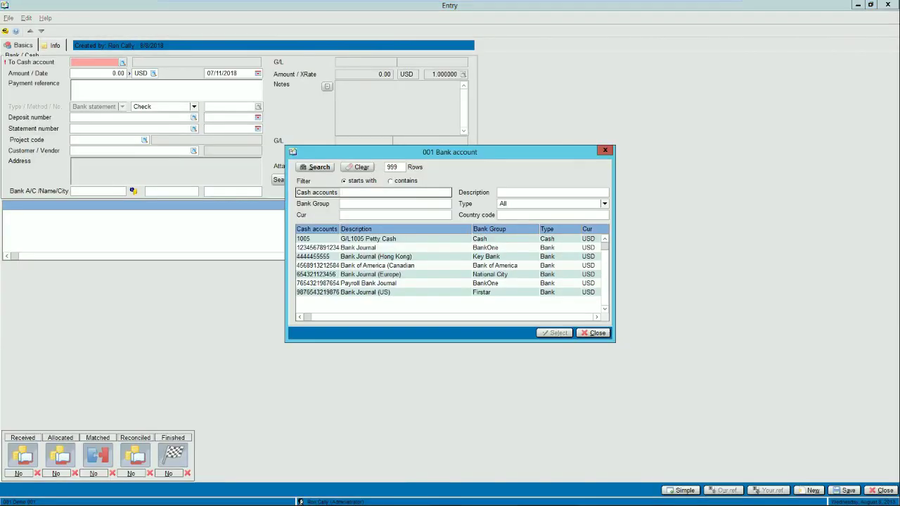
double_click(316, 248)
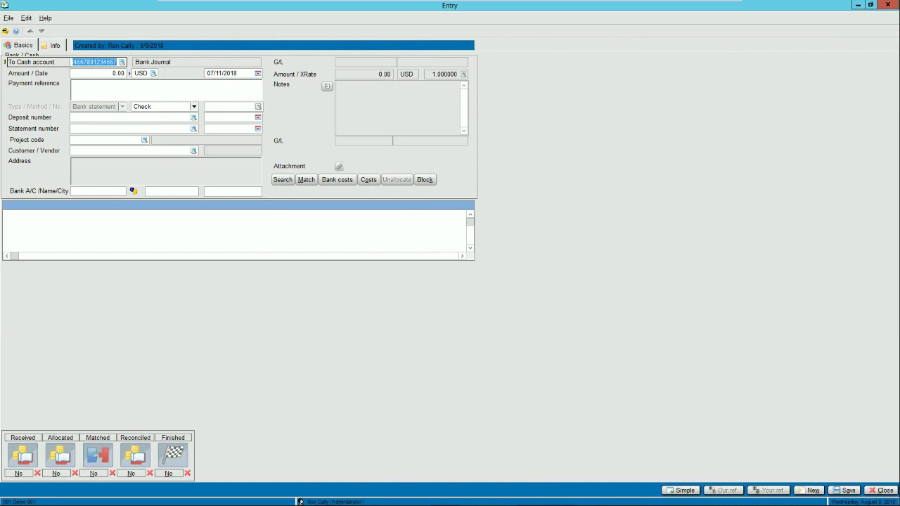
- Enter a 30,000.00 USD cash receipt paid by check with check number 587
key("Tab")
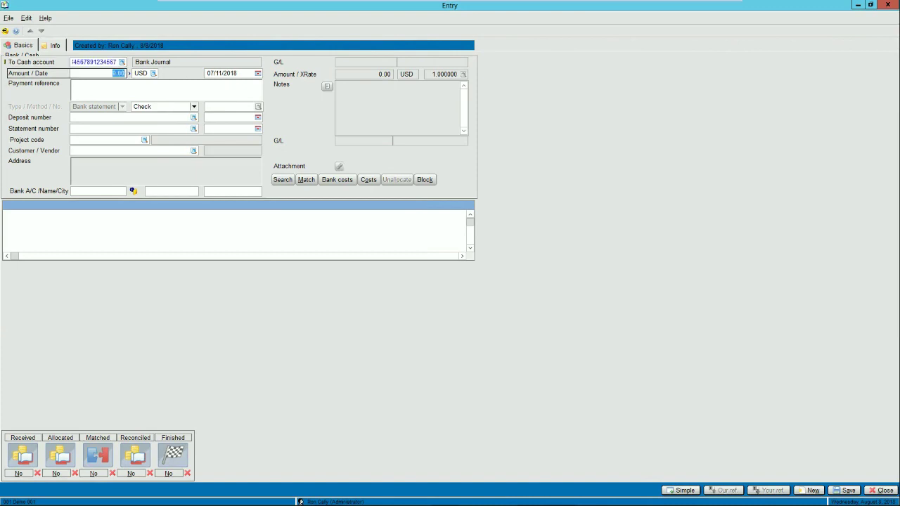
type("300000")
key("Tab")
key("Tab")
key("Tab")
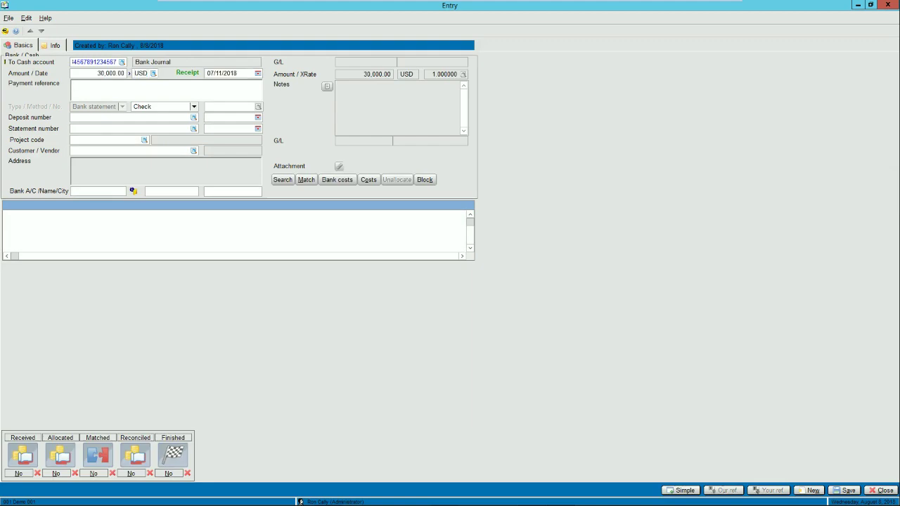
key("Tab")
key("Tab")
type("587")
key("Tab")
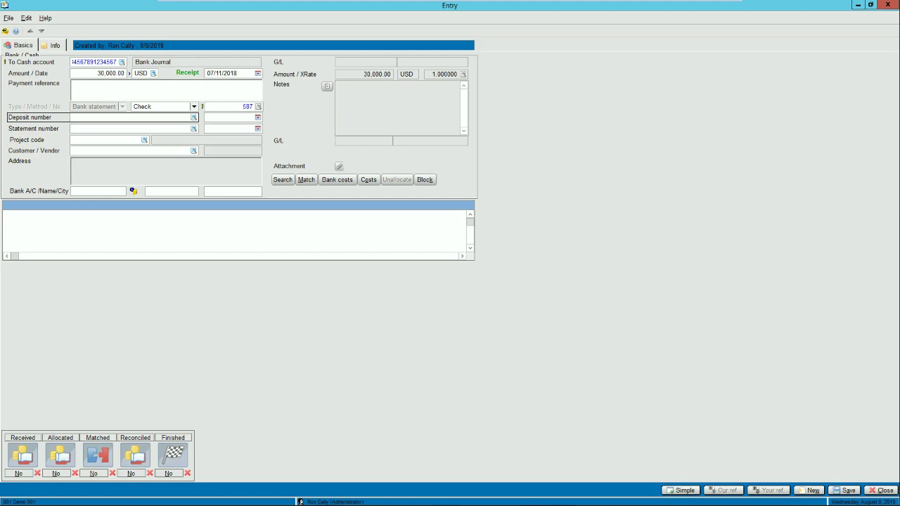
- Enter deposit number 882018 dated 08/08/2018 and assign the receipt to customer Dove Equipment
type("882018")
key("Tab")
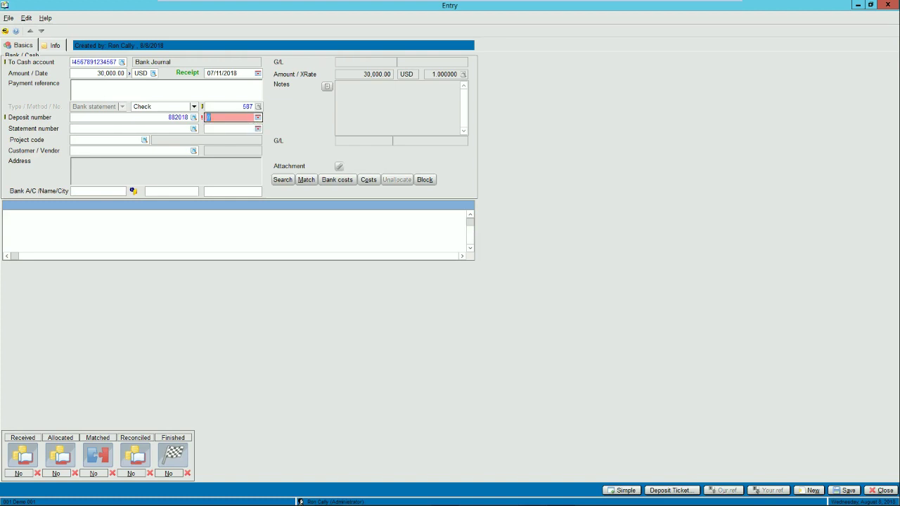
key("F4")
key("Return")
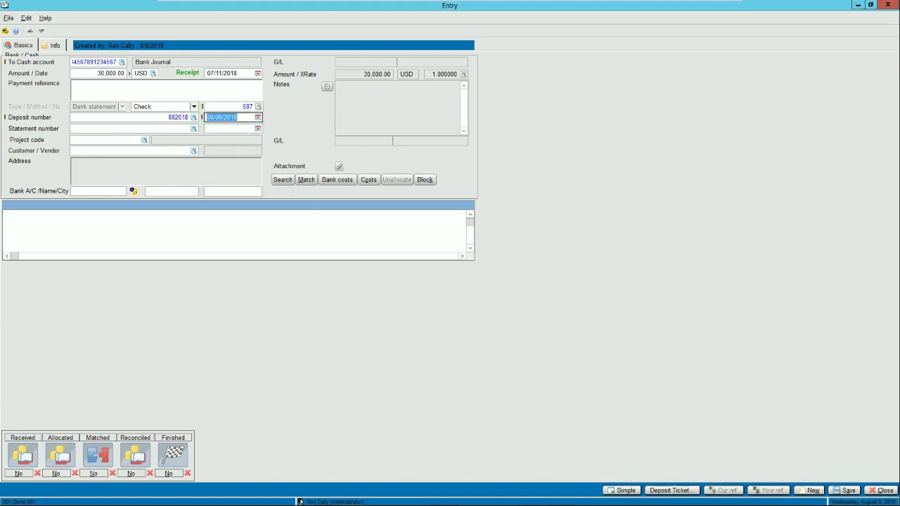
key("Tab")
key("Tab")
key("Tab")
key("Tab")
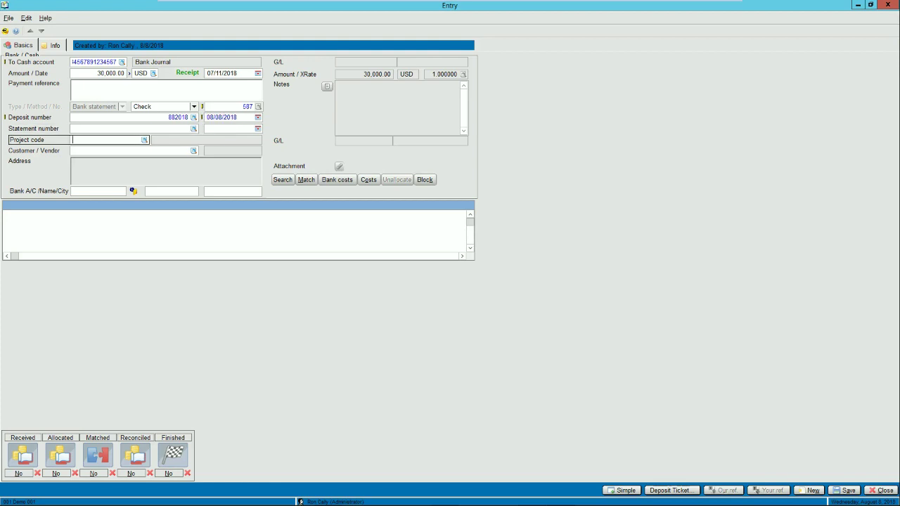
type("2033")
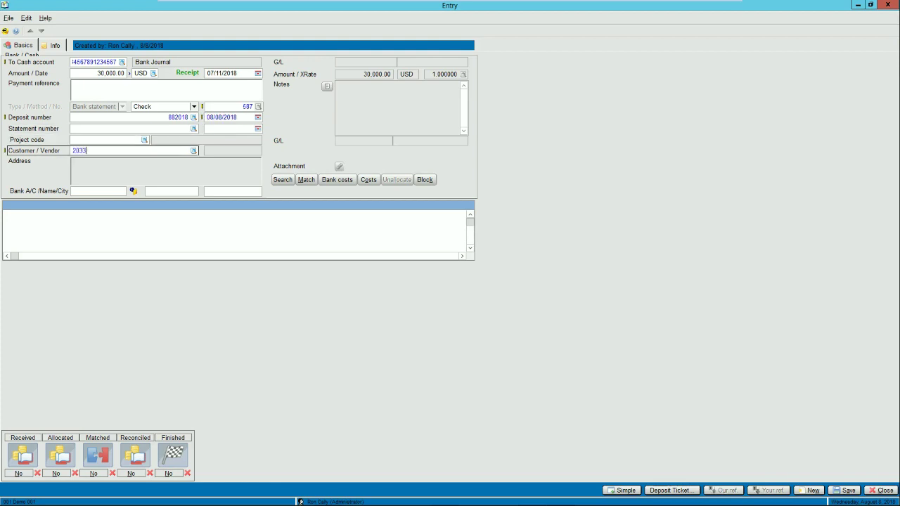
key("Tab")
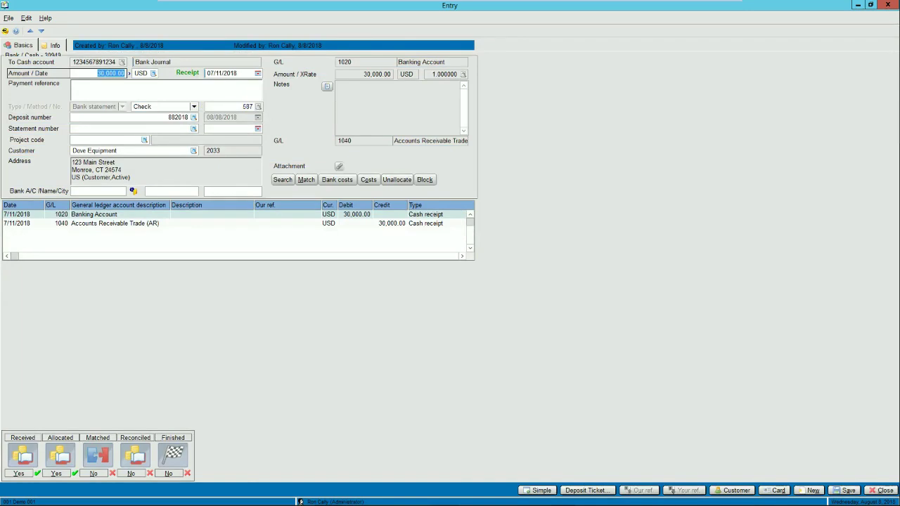
- Match the check to Dove Equipment's 8/8/2018 invoice for 28,720.00, process the excess as a prepayment, and close Cash Flow
key("alt+m")
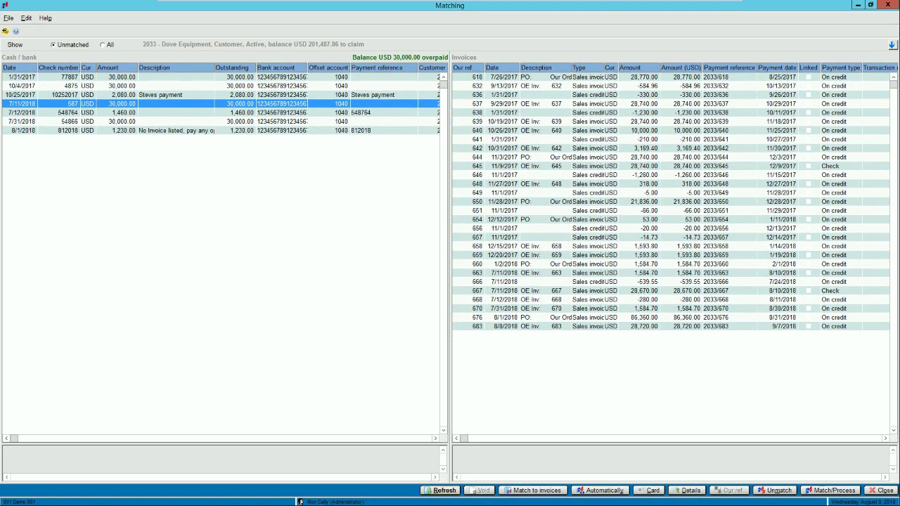
left_click(465, 68)
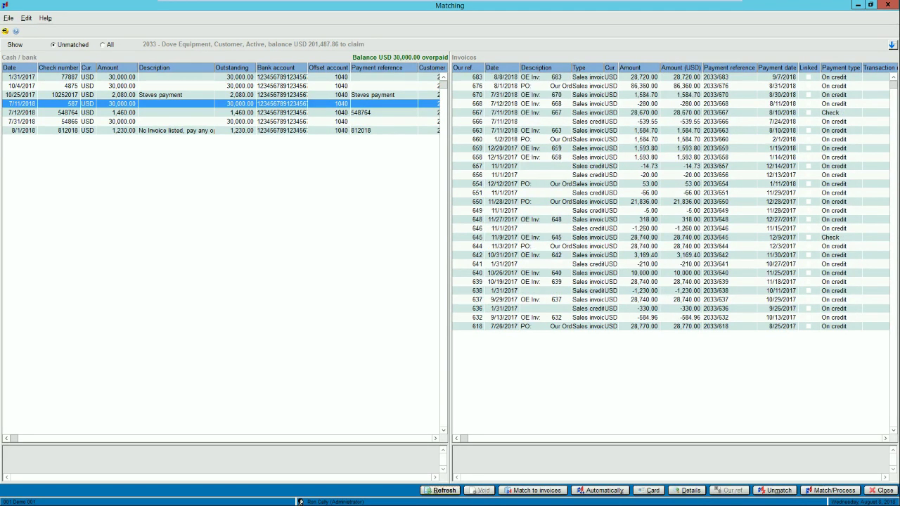
left_click(808, 77)
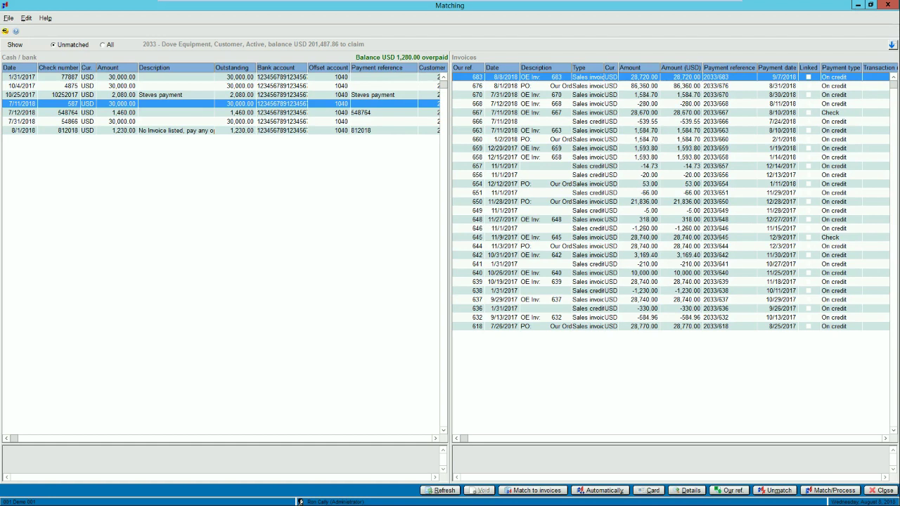
left_click(830, 490)
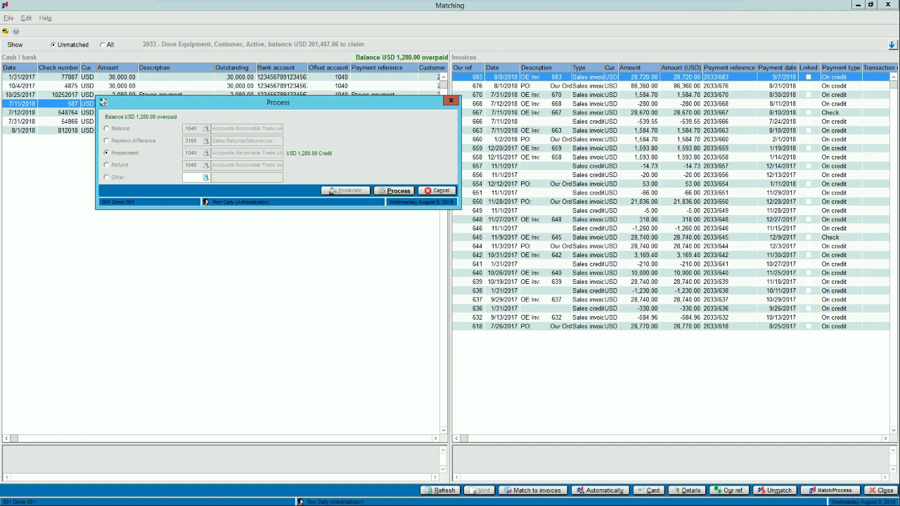
key("Return")
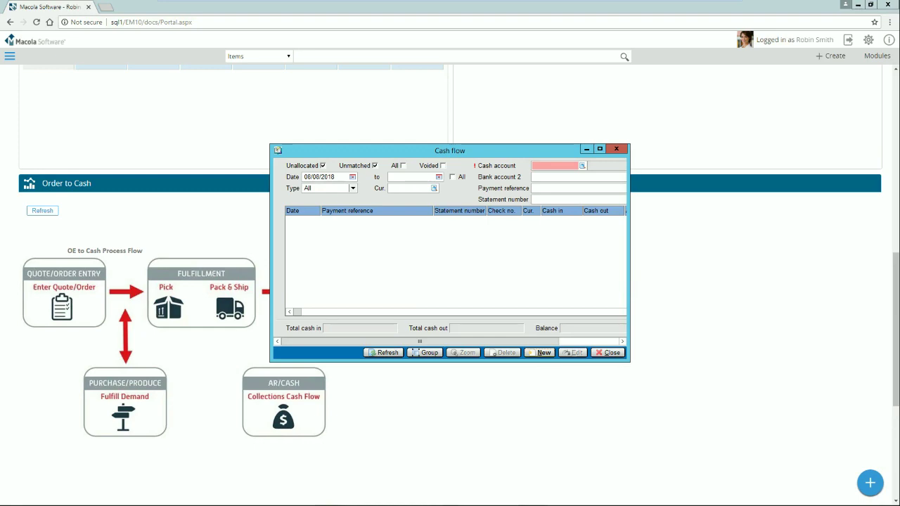
key("Escape")
- End the sales support user's delegated session and open the Production workspace
scroll(450, 282, "up", 10)
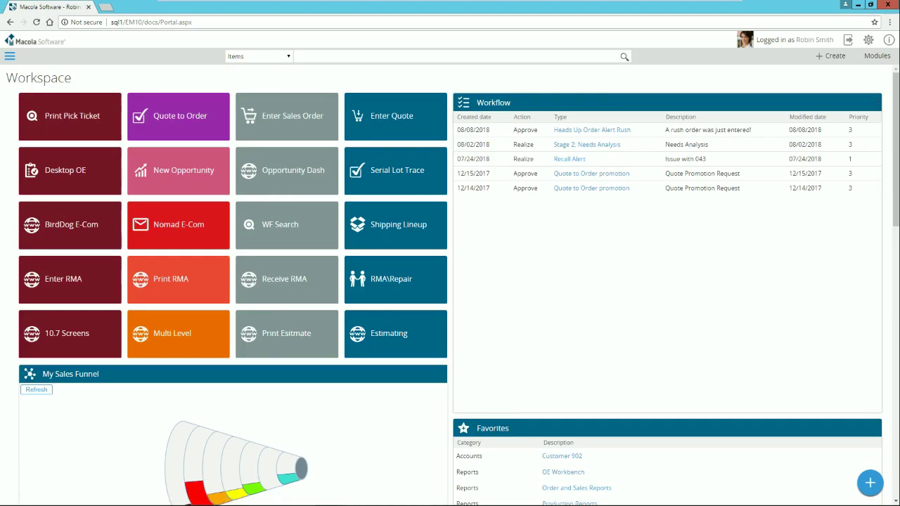
left_click(848, 40)
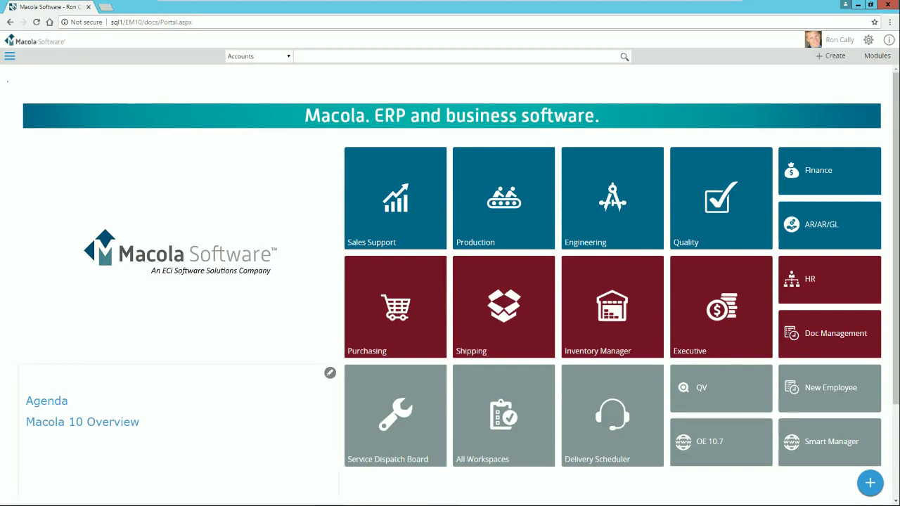
left_click(548, 242)
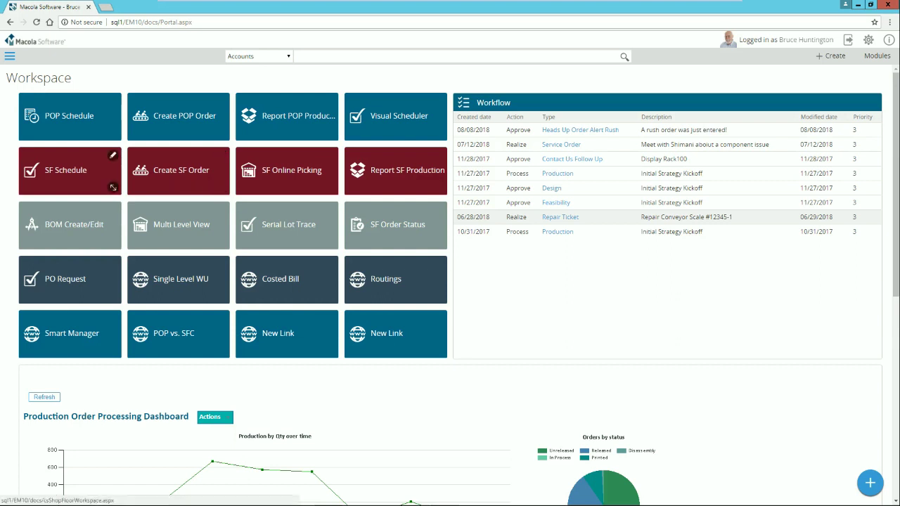
- Open the shop floor schedule and view the details of the started BIKEAS order
left_click(66, 170)
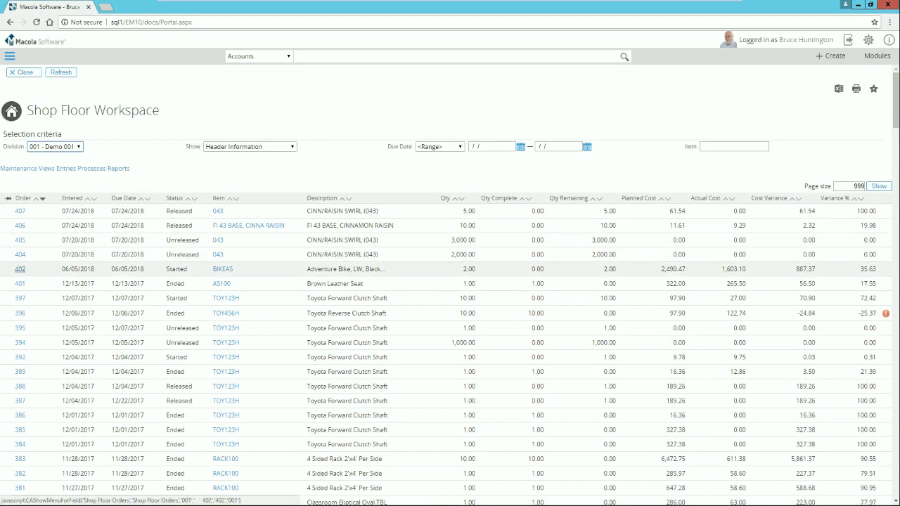
left_click(19, 268)
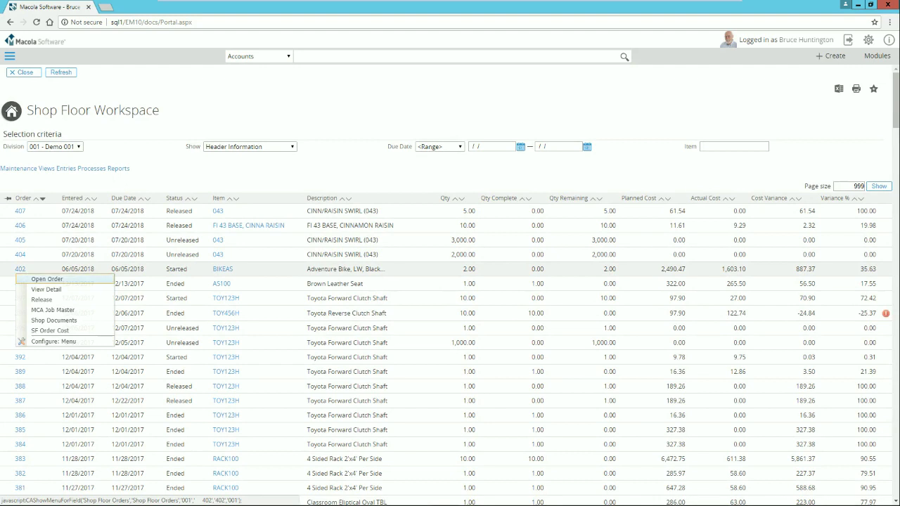
left_click(45, 289)
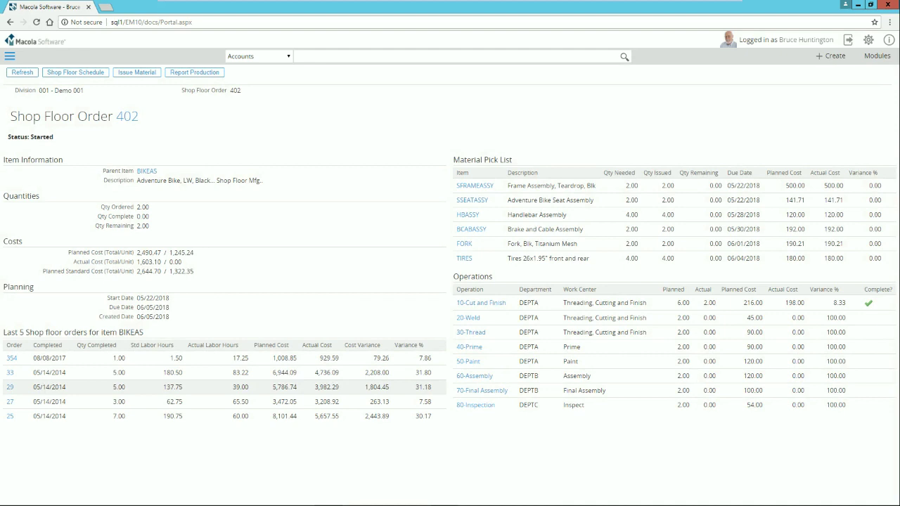
- Examine the BIKEAS order's material pick list and operations, and end the production user's delegated session
left_click(481, 187)
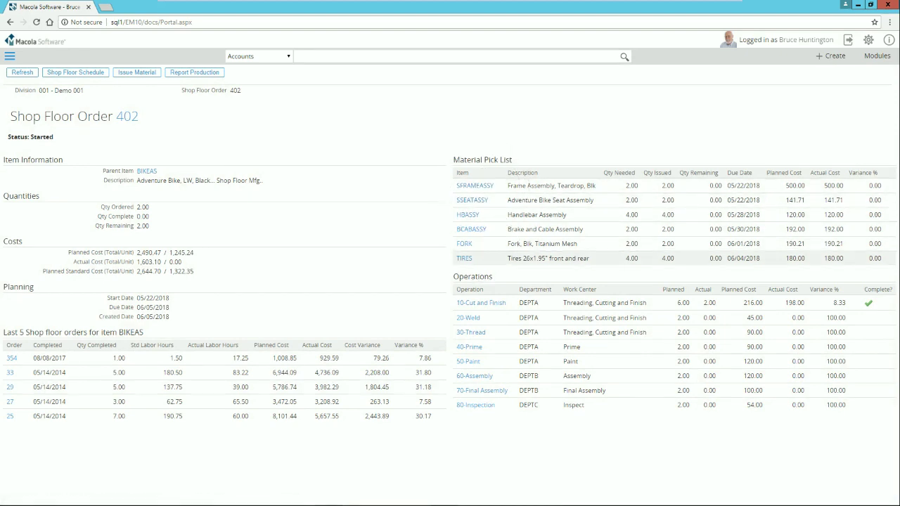
left_click(657, 187)
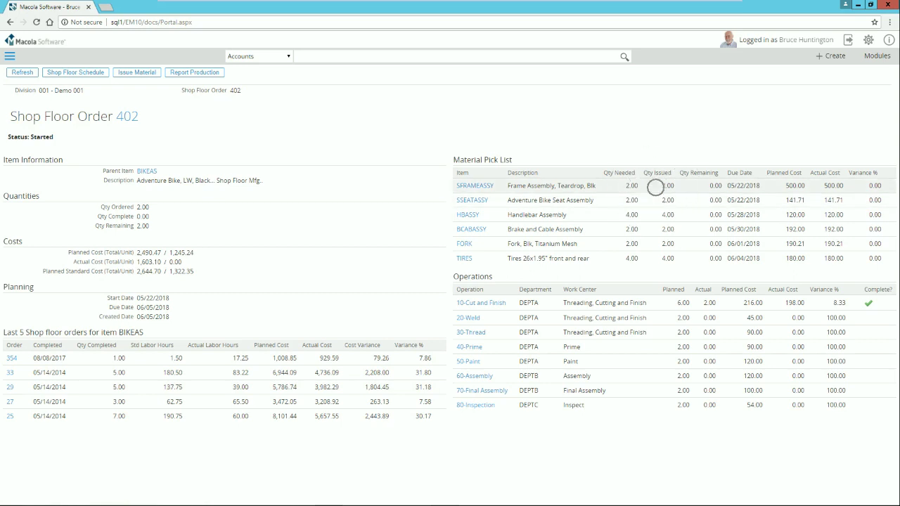
left_click(650, 228)
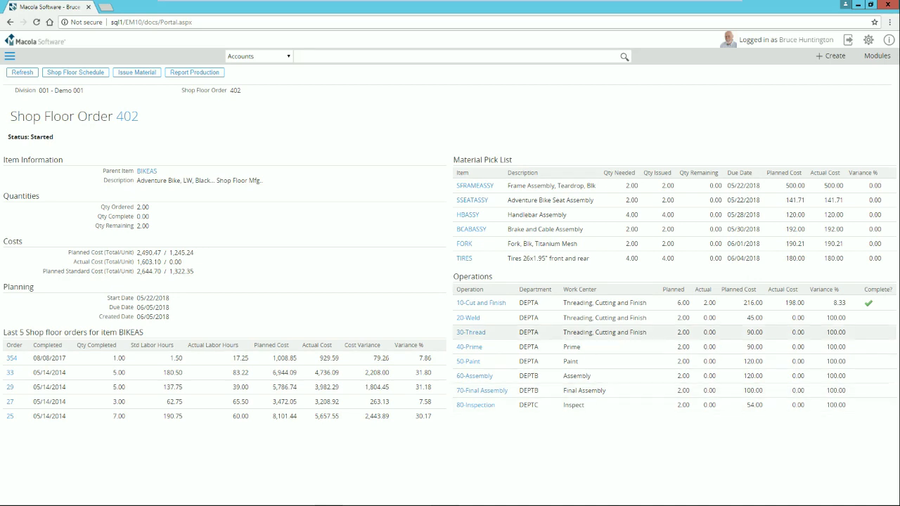
left_click(468, 318)
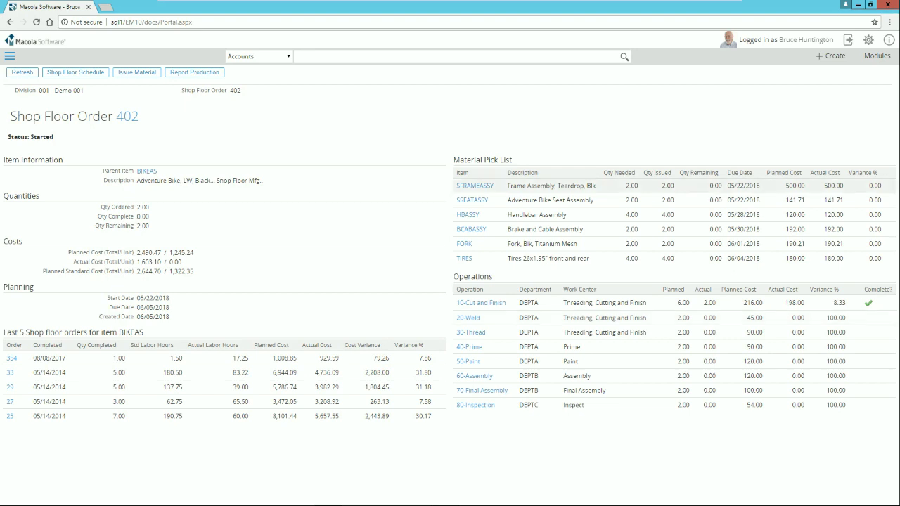
left_click(848, 40)
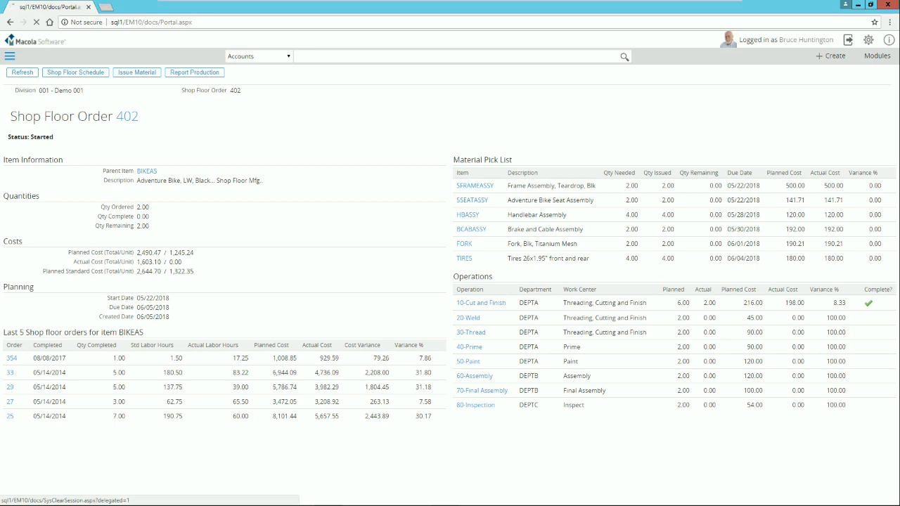